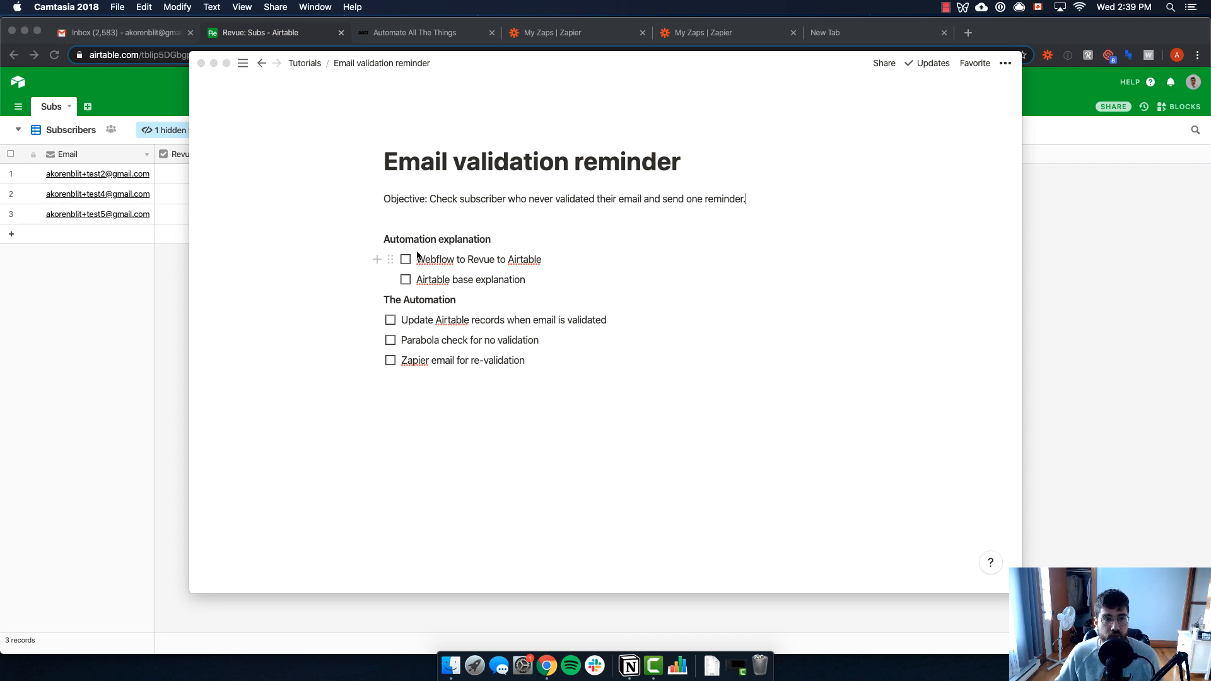
Bring the Airtable Revue base's Subscribers table to the front, after reviewing the Notion reminder plan
{"action": "left_click", "coordinate": [143, 316]}
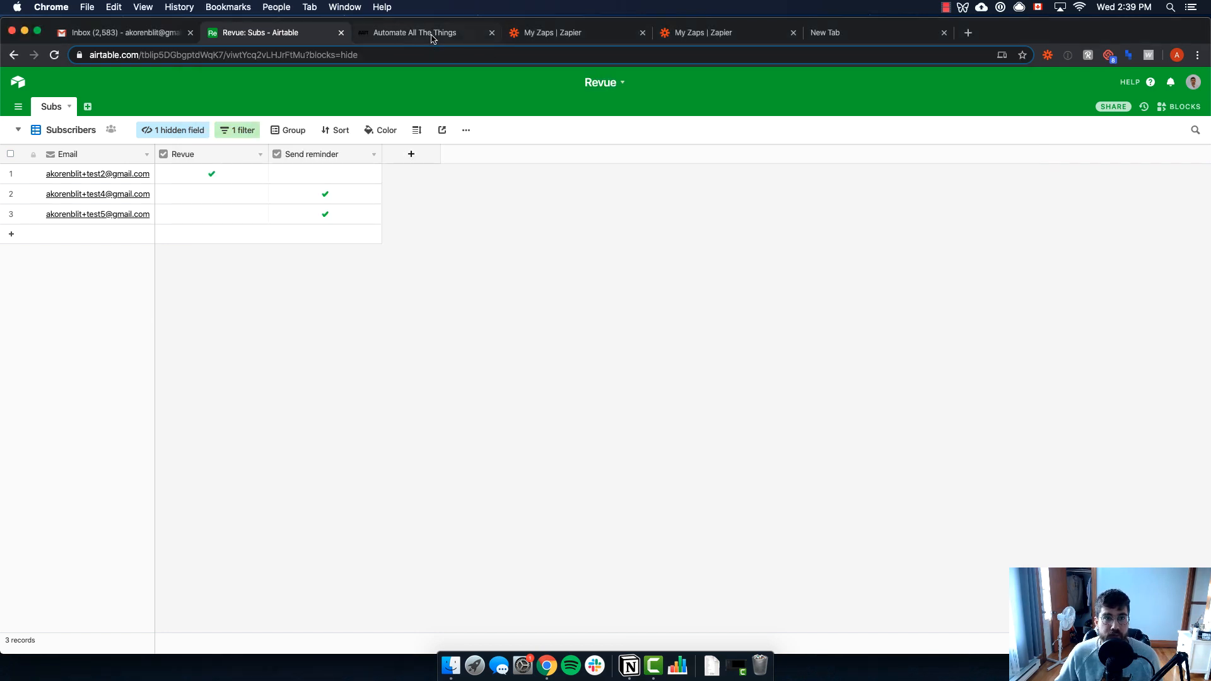
Submit a test email address through the aatt.io newsletter signup form, then view the Zapier zaps list
{"action": "left_click", "coordinate": [432, 36]}
{"action": "scroll", "coordinate": [413, 306], "scroll_direction": "down", "scroll_amount": 1}
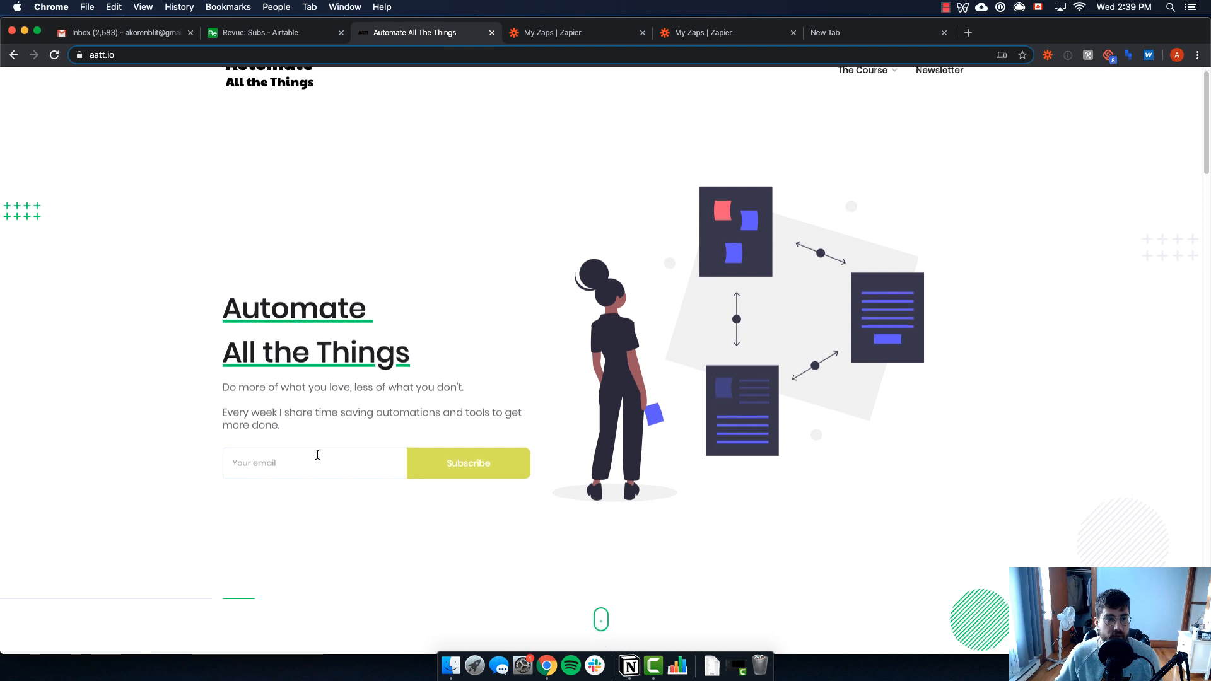
{"action": "left_click", "coordinate": [317, 454]}
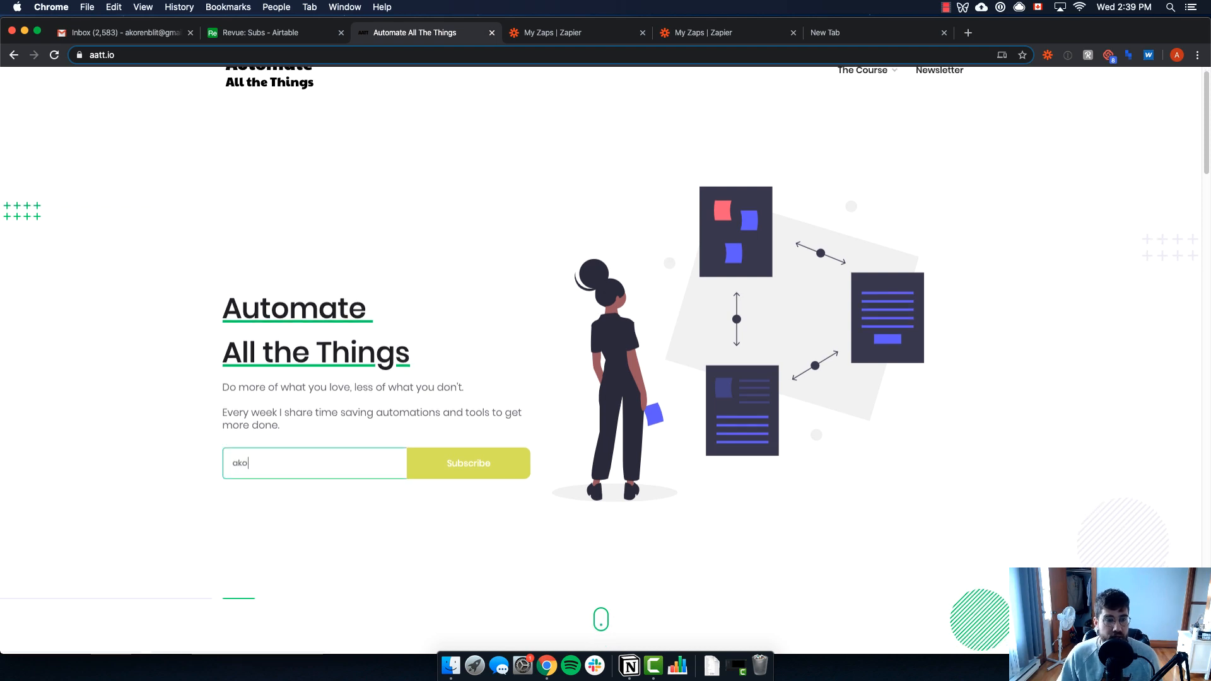
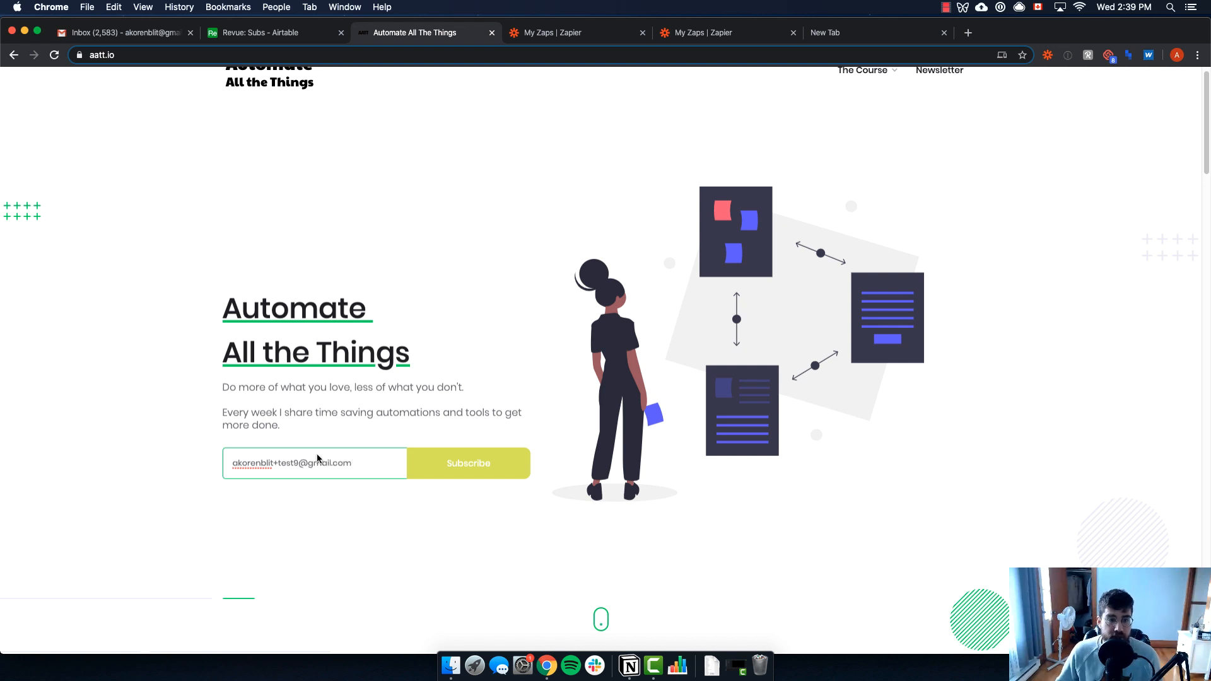
{"action": "key", "text": "Return"}
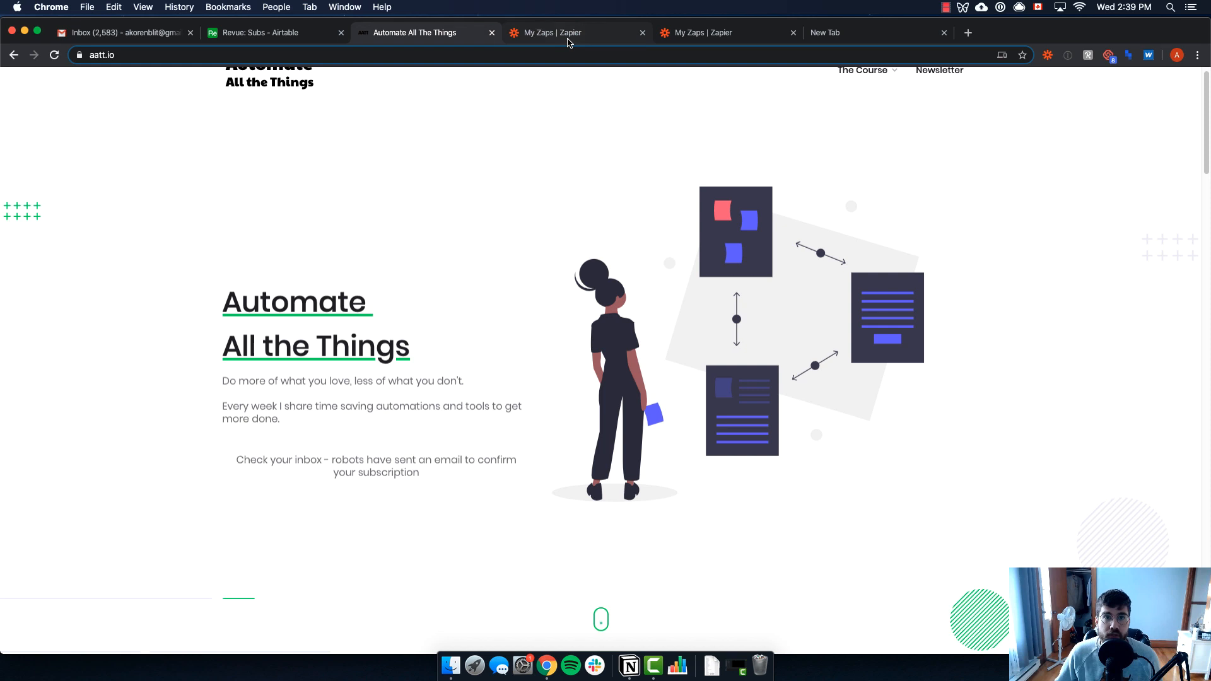
{"action": "left_click", "coordinate": [567, 38]}
{"action": "left_click", "coordinate": [705, 37]}
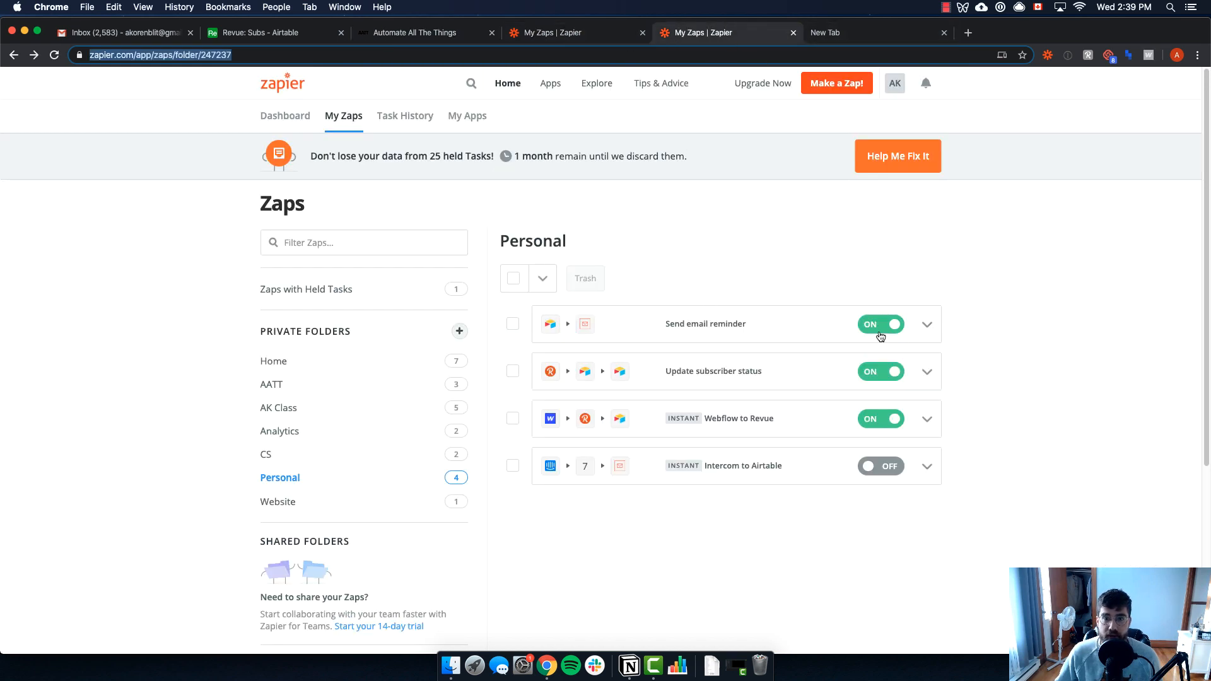
Review the Webflow to Revue zap's steps in the editor, then go back to the Airtable Subscribers table
{"action": "left_click", "coordinate": [927, 419]}
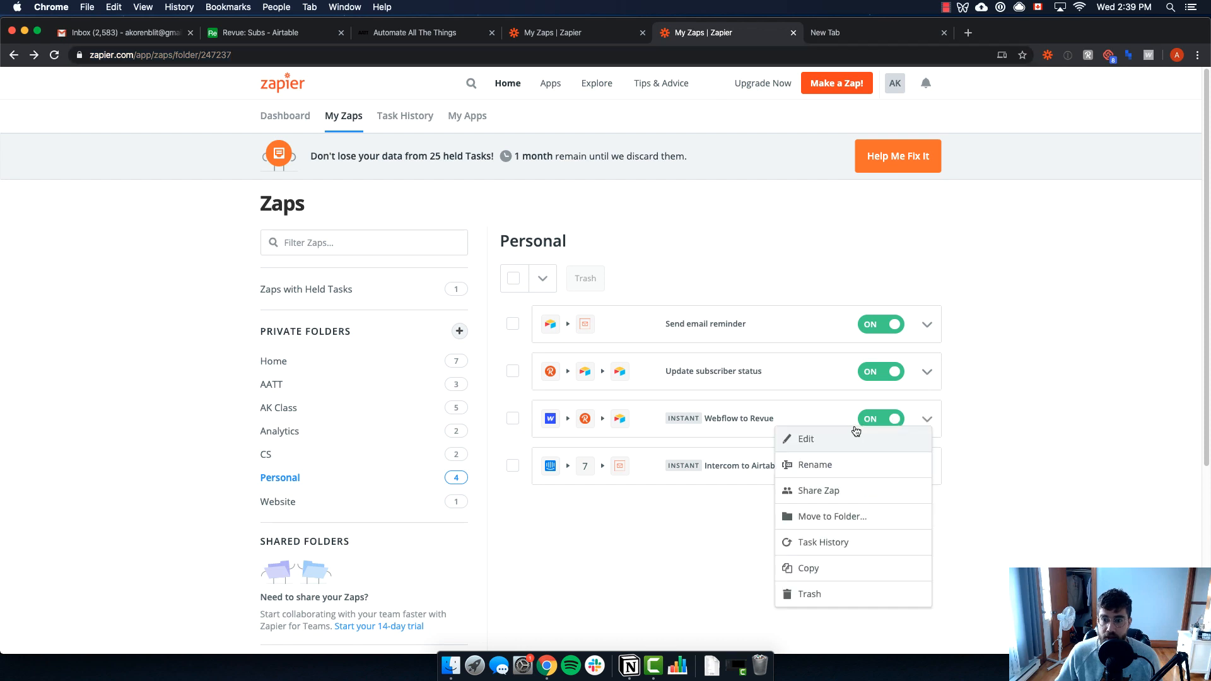
{"action": "left_click", "coordinate": [855, 435]}
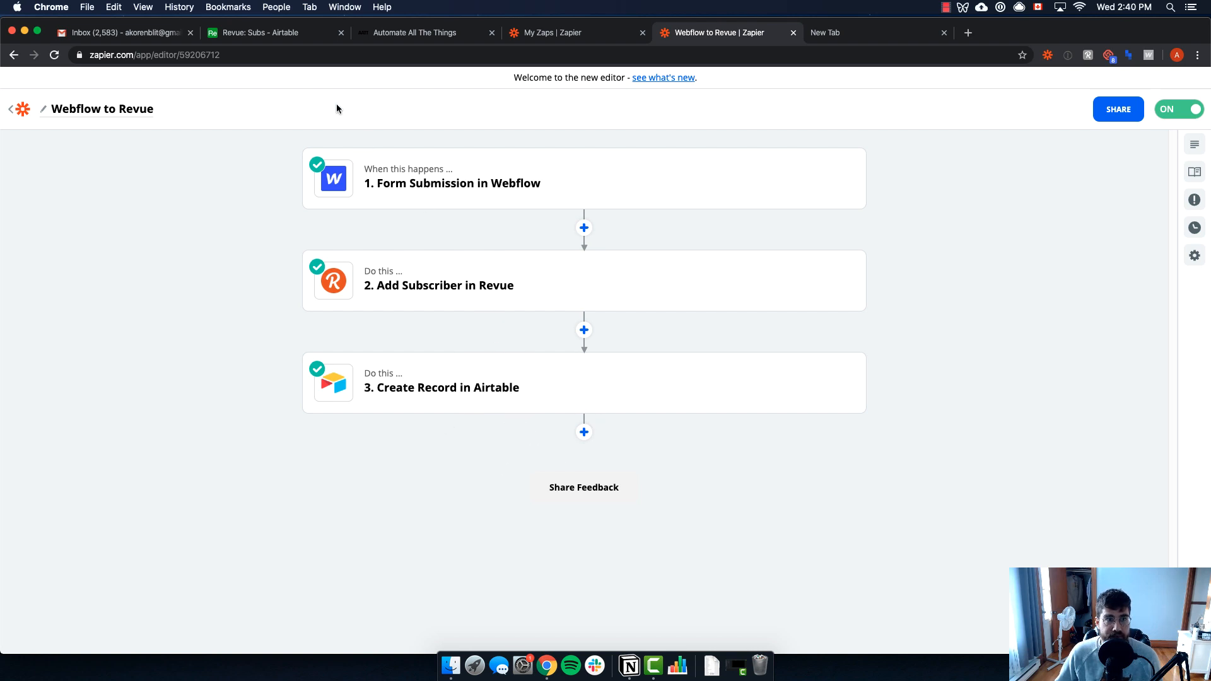
{"action": "left_click", "coordinate": [274, 34]}
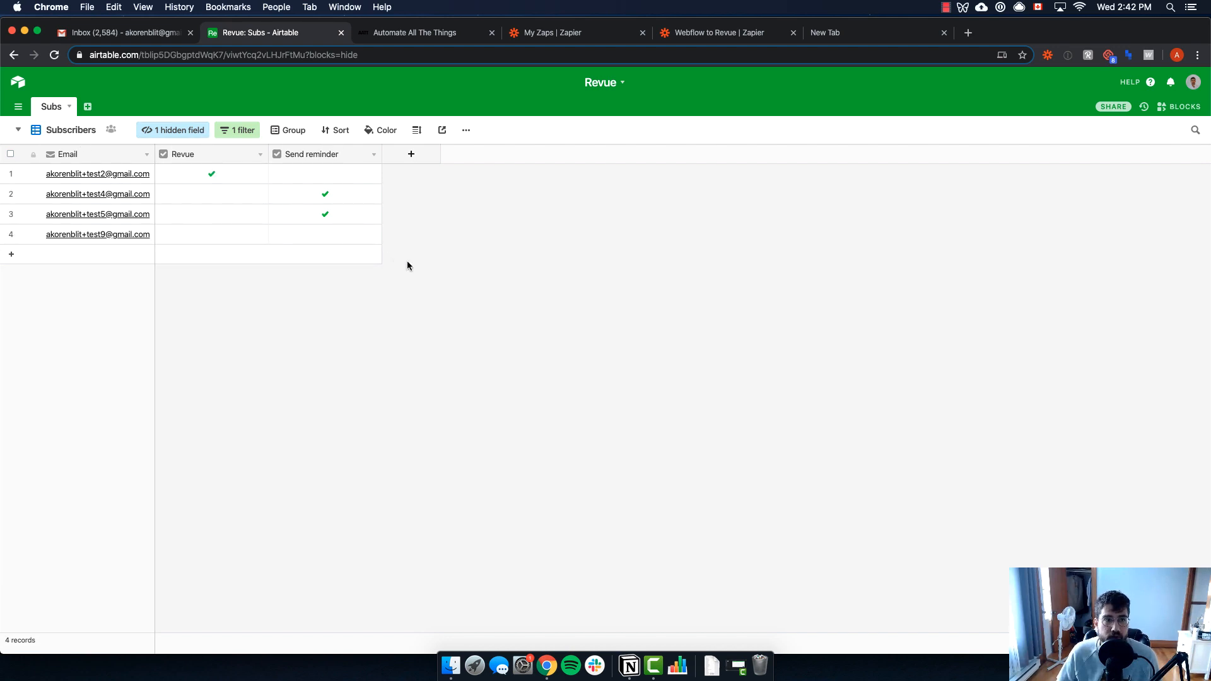
Check that row 4's Revue and Send reminder cells are still empty for the new test subscriber
{"action": "left_click", "coordinate": [211, 172]}
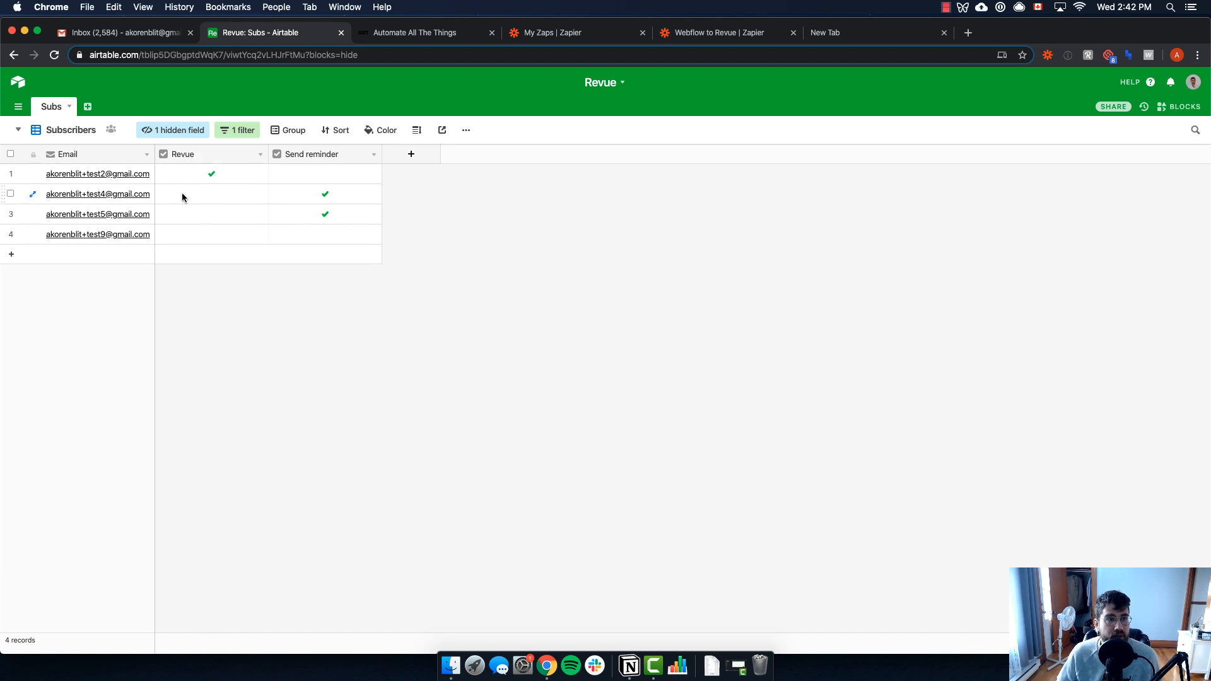
{"action": "left_click", "coordinate": [214, 236]}
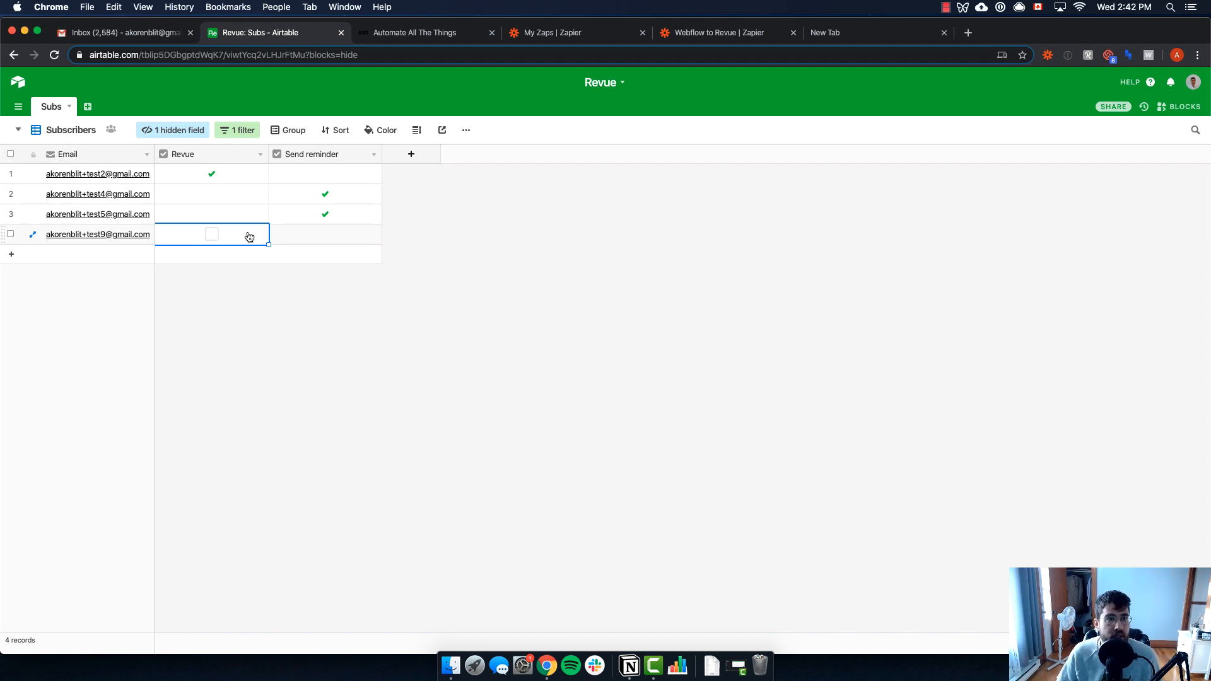
{"action": "left_click", "coordinate": [327, 234]}
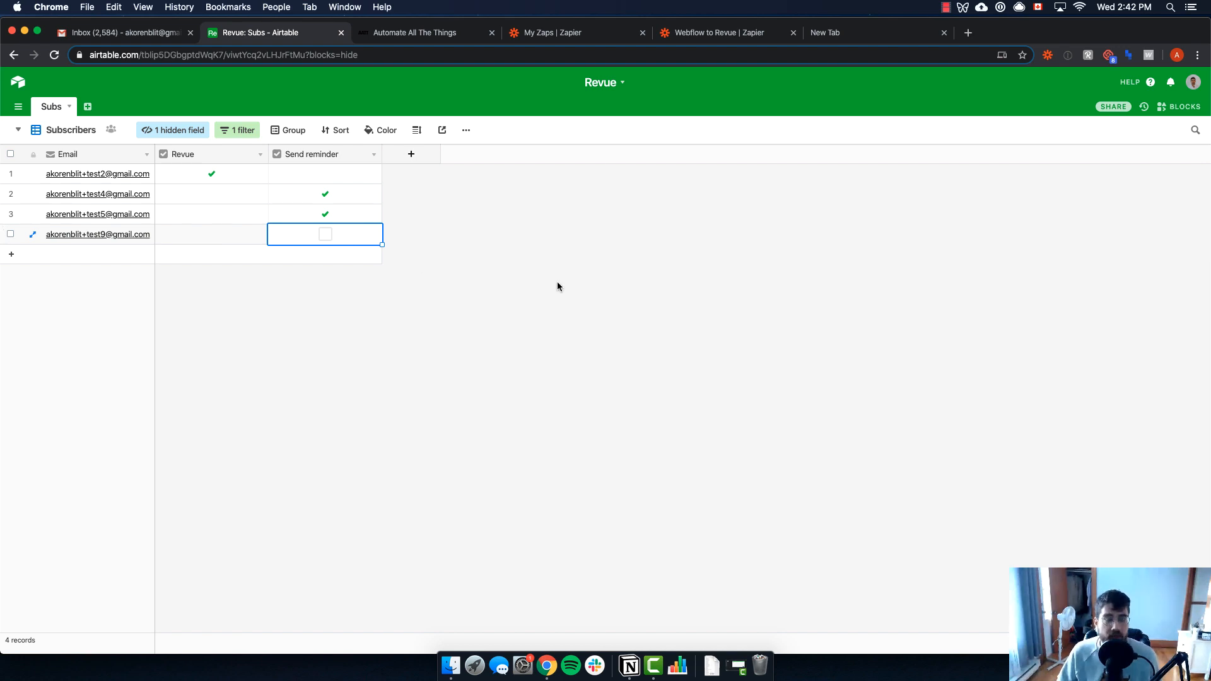
{"action": "key", "text": "super+Tab"}
{"action": "key", "text": "super+Tab"}
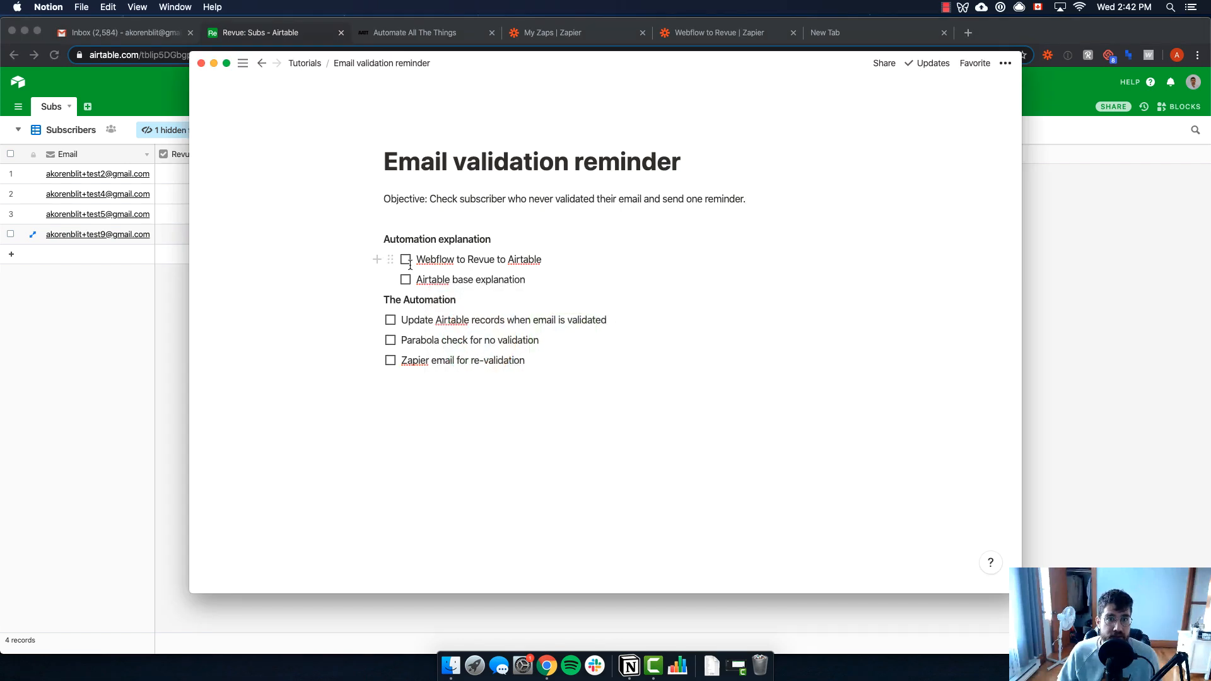
Tick off the 'Webflow to Revue to Airtable' and 'Airtable base explanation' to-dos under Automation explanation
{"action": "left_click", "coordinate": [409, 261]}
{"action": "left_click", "coordinate": [407, 260]}
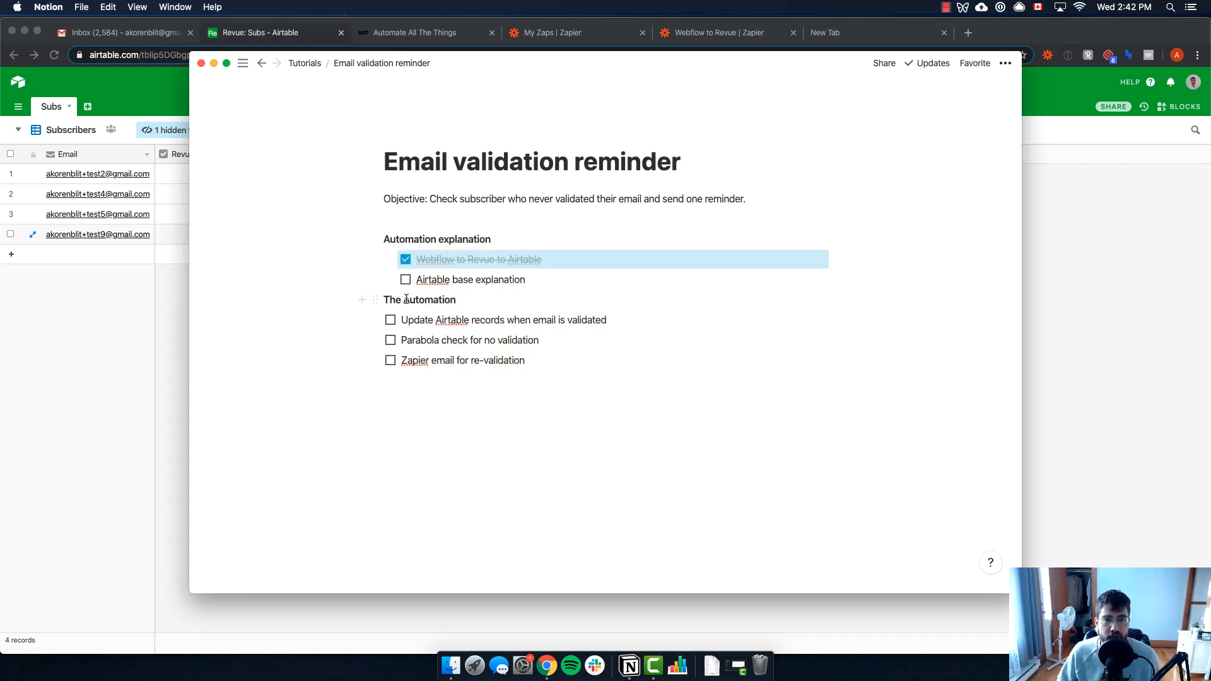
{"action": "left_click", "coordinate": [405, 279]}
{"action": "left_click", "coordinate": [539, 276]}
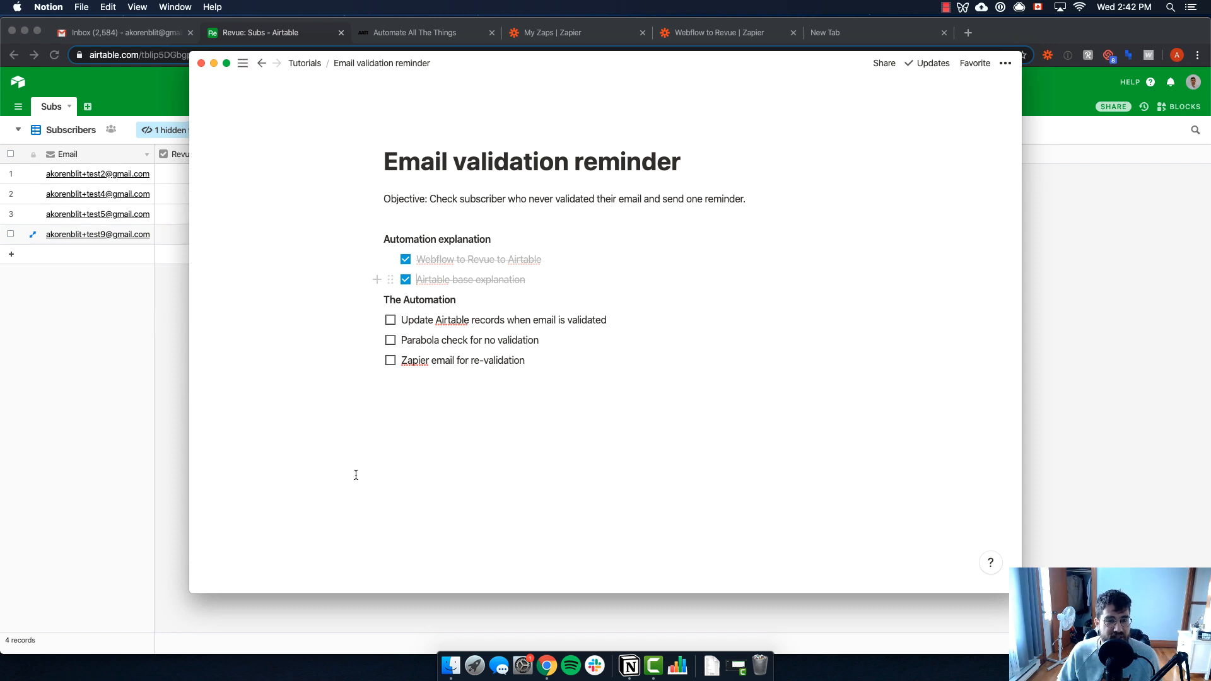
{"action": "left_click", "coordinate": [1064, 335]}
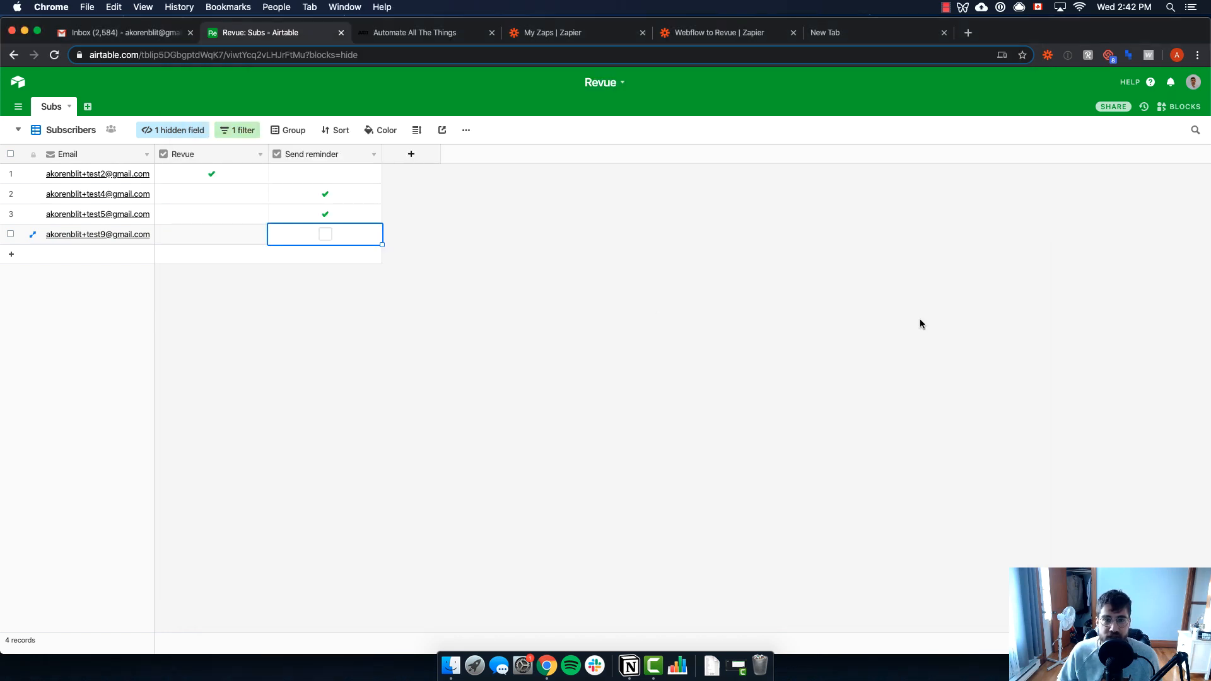
Inspect the new subscriber's unchecked Revue and Send reminder cells, then show Zapier's Personal zaps list
{"action": "left_click", "coordinate": [231, 240]}
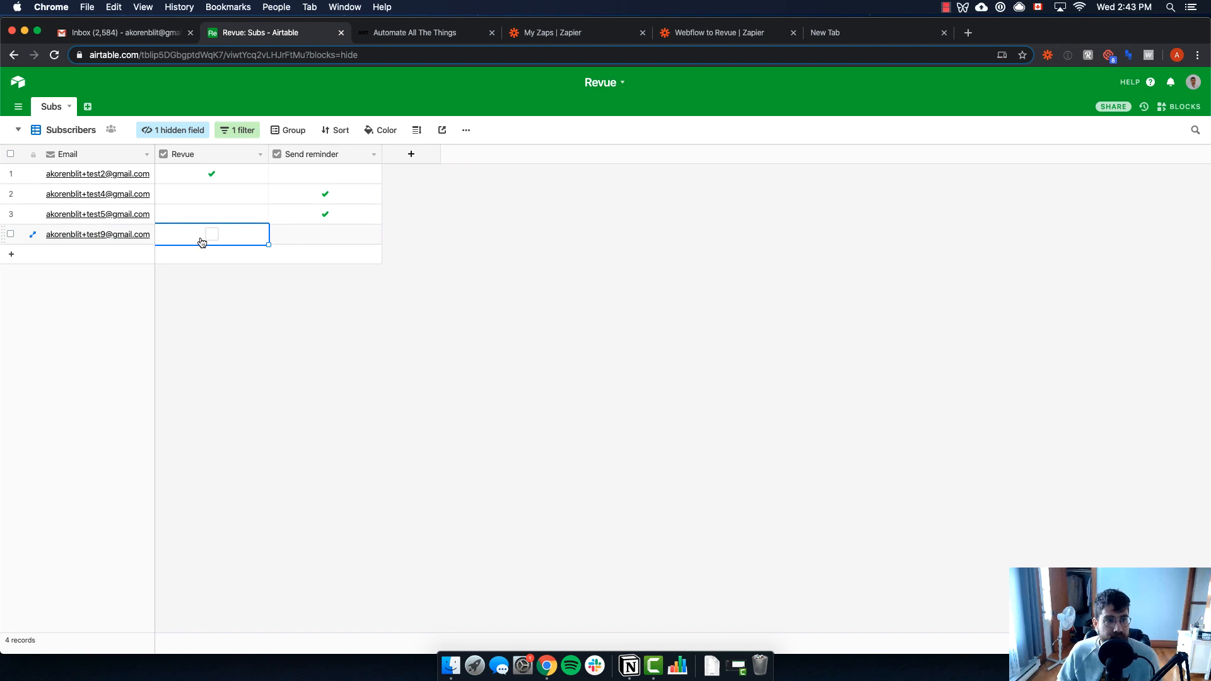
{"action": "left_click", "coordinate": [321, 238]}
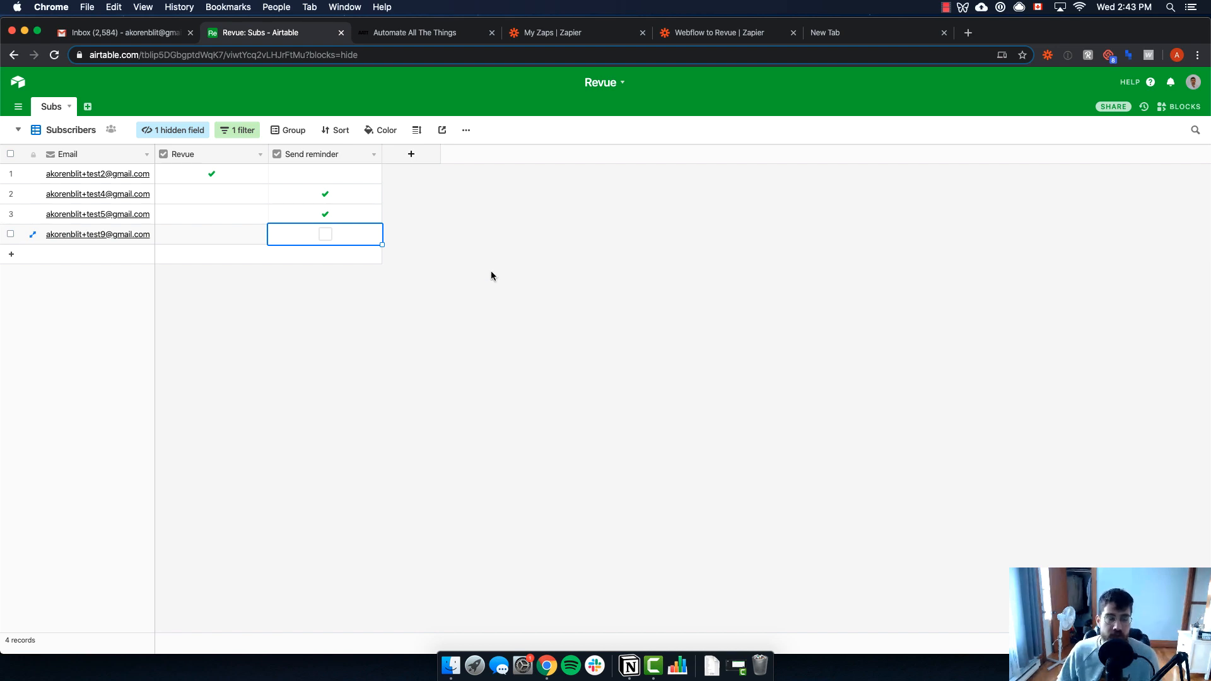
{"action": "key", "text": "super+Tab"}
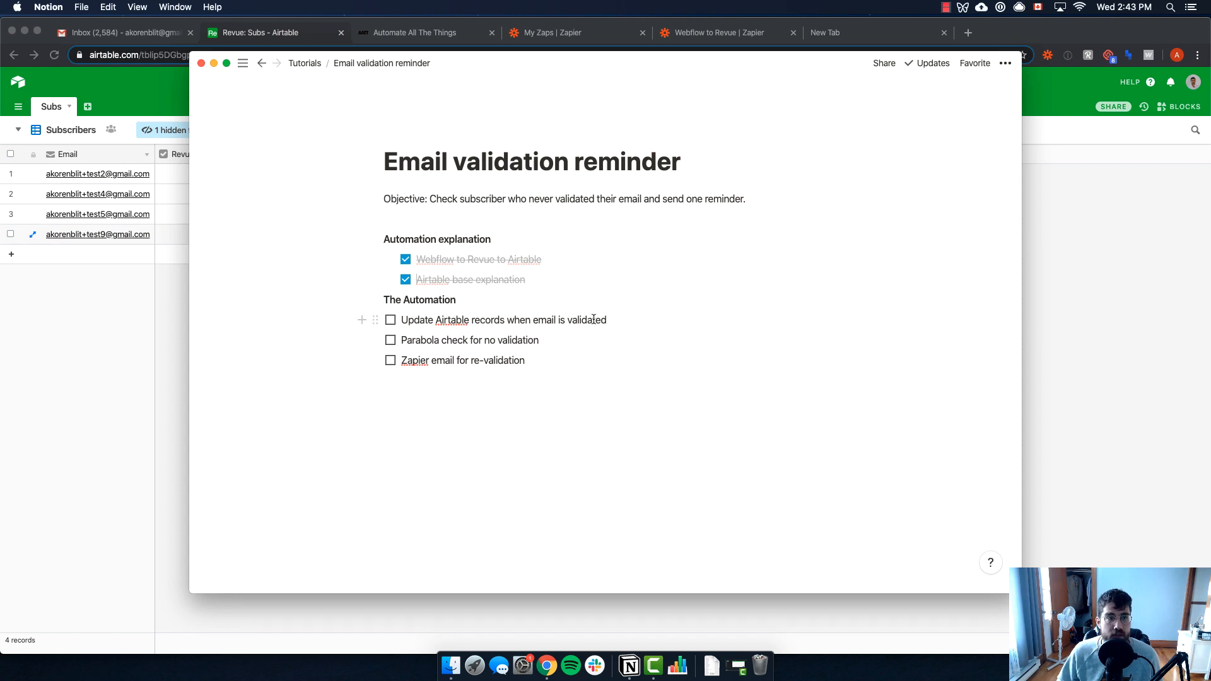
{"action": "left_click", "coordinate": [178, 331]}
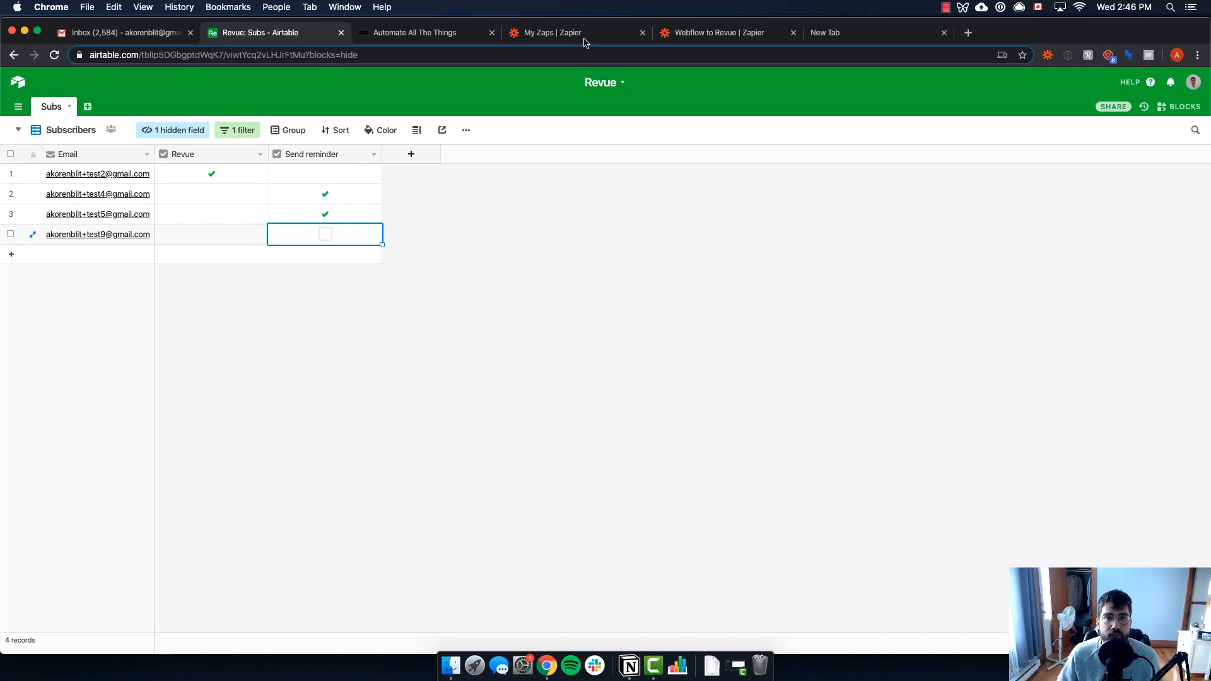
{"action": "left_click", "coordinate": [553, 32]}
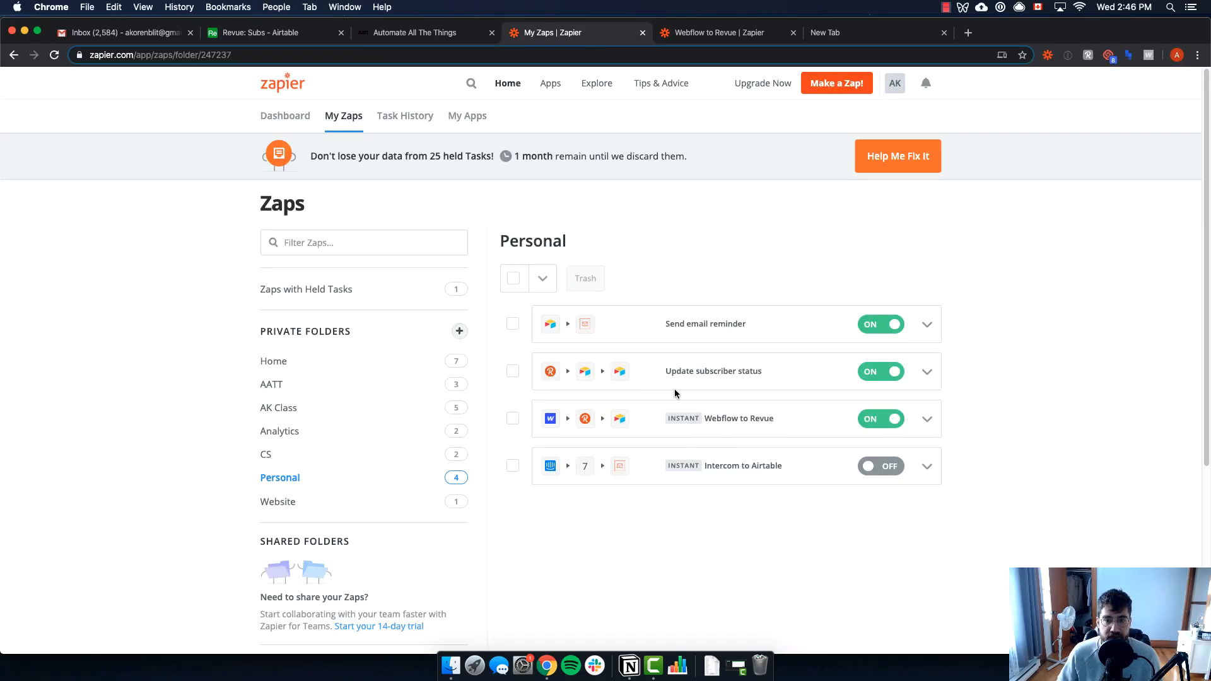
Open the Update subscriber status zap and view the New Subscriber in Revue trigger's Subscriber A sample data
{"action": "left_click", "coordinate": [927, 372]}
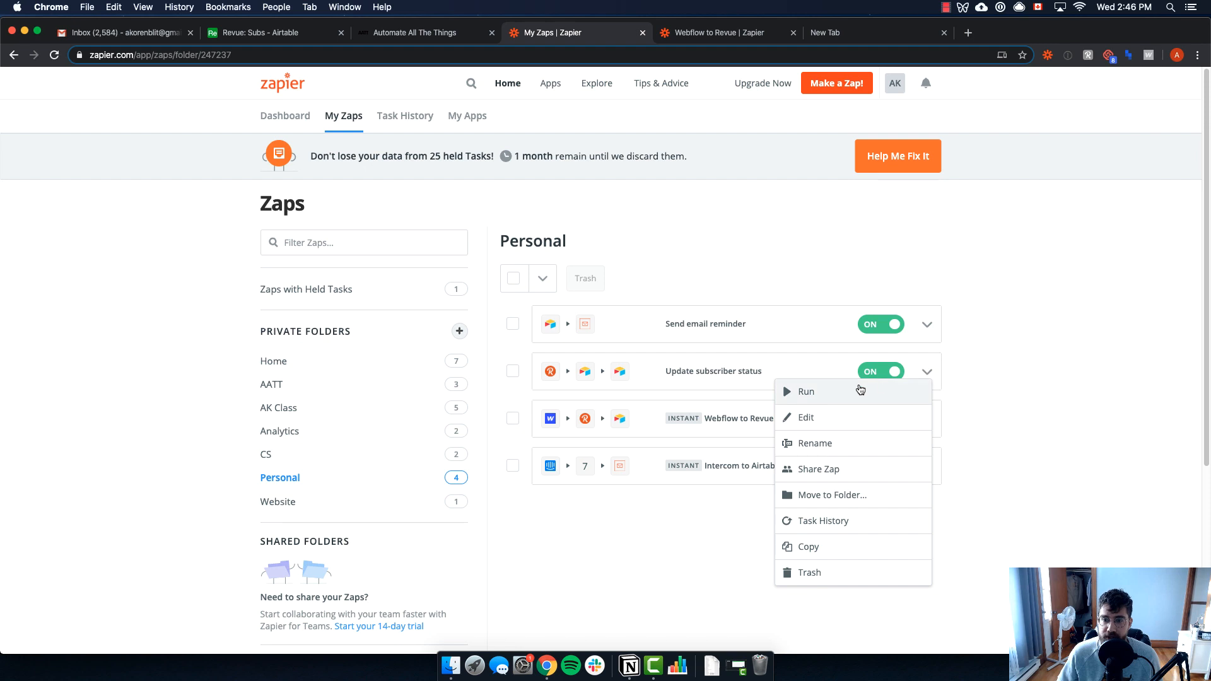
{"action": "left_click", "coordinate": [820, 415]}
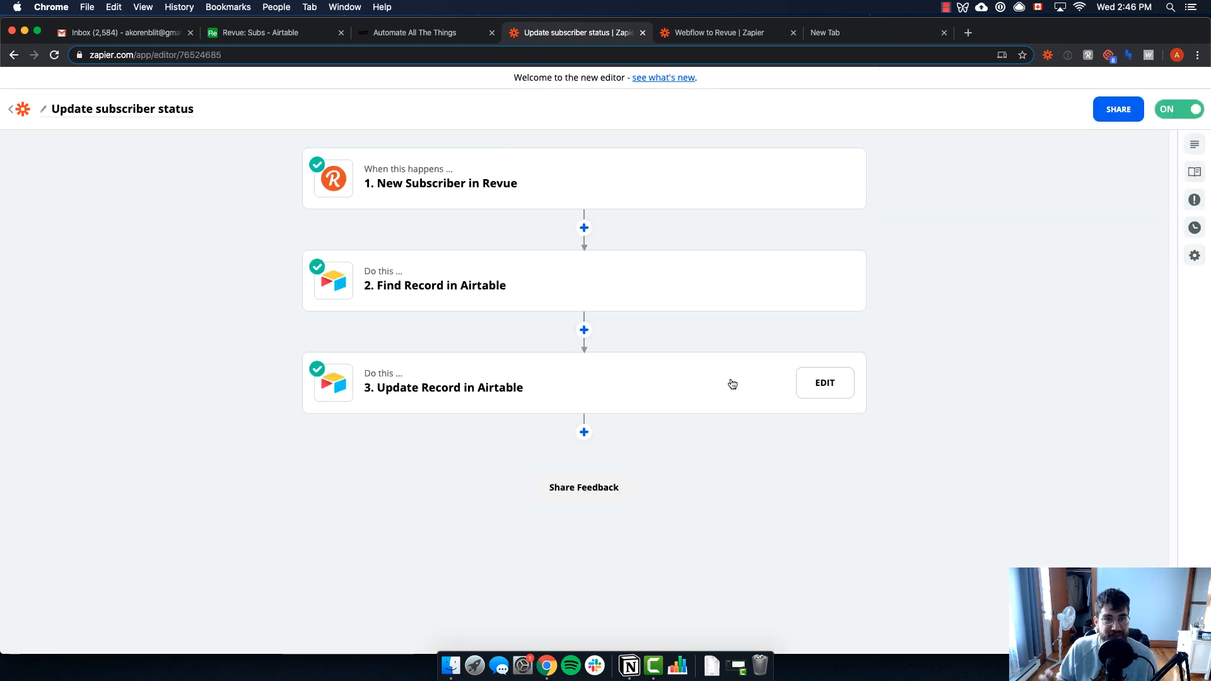
{"action": "left_click", "coordinate": [559, 199]}
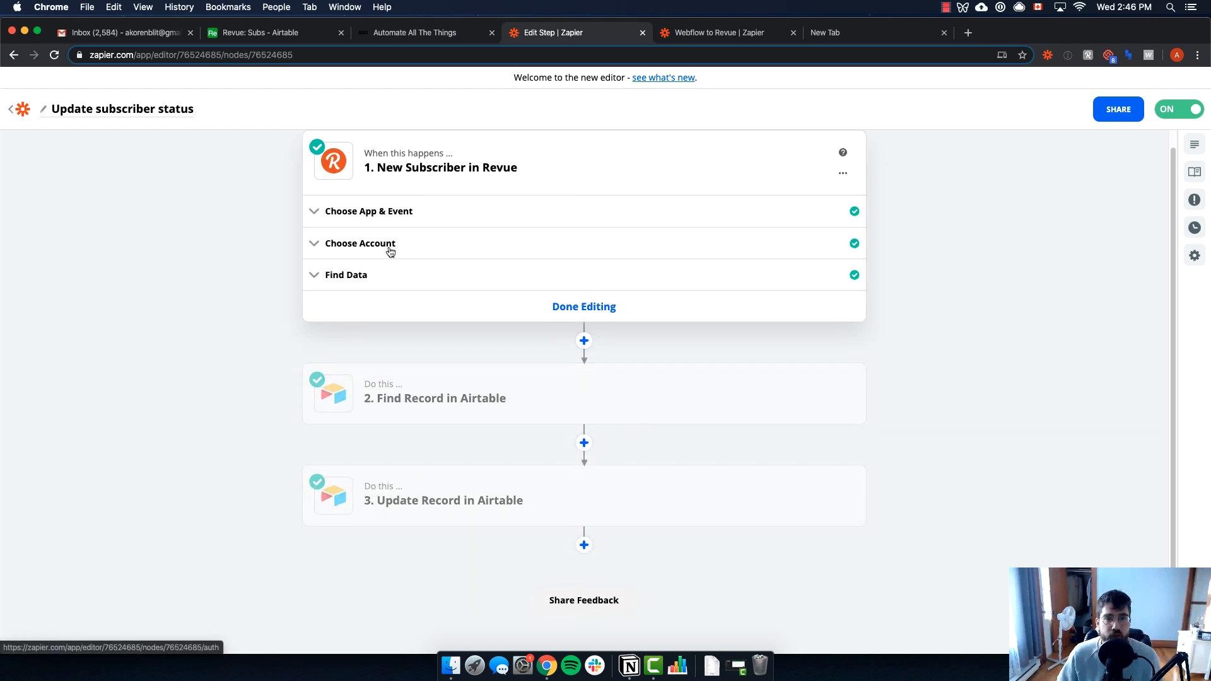
{"action": "left_click", "coordinate": [413, 276]}
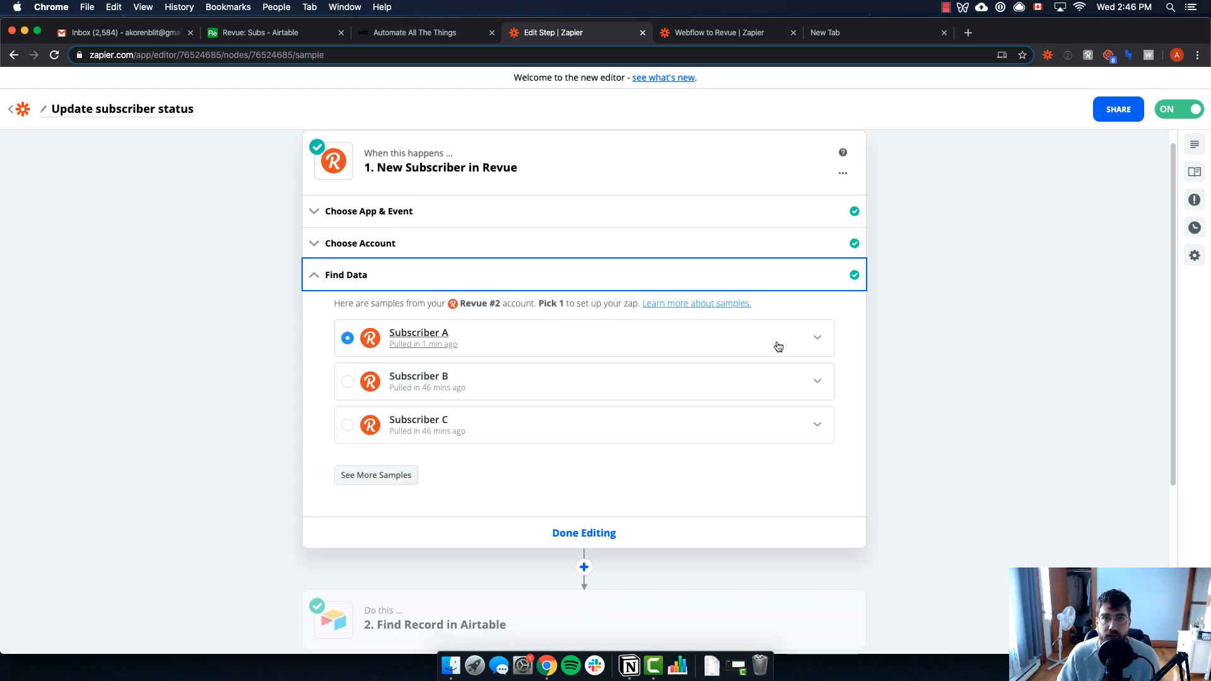
{"action": "left_click", "coordinate": [817, 340]}
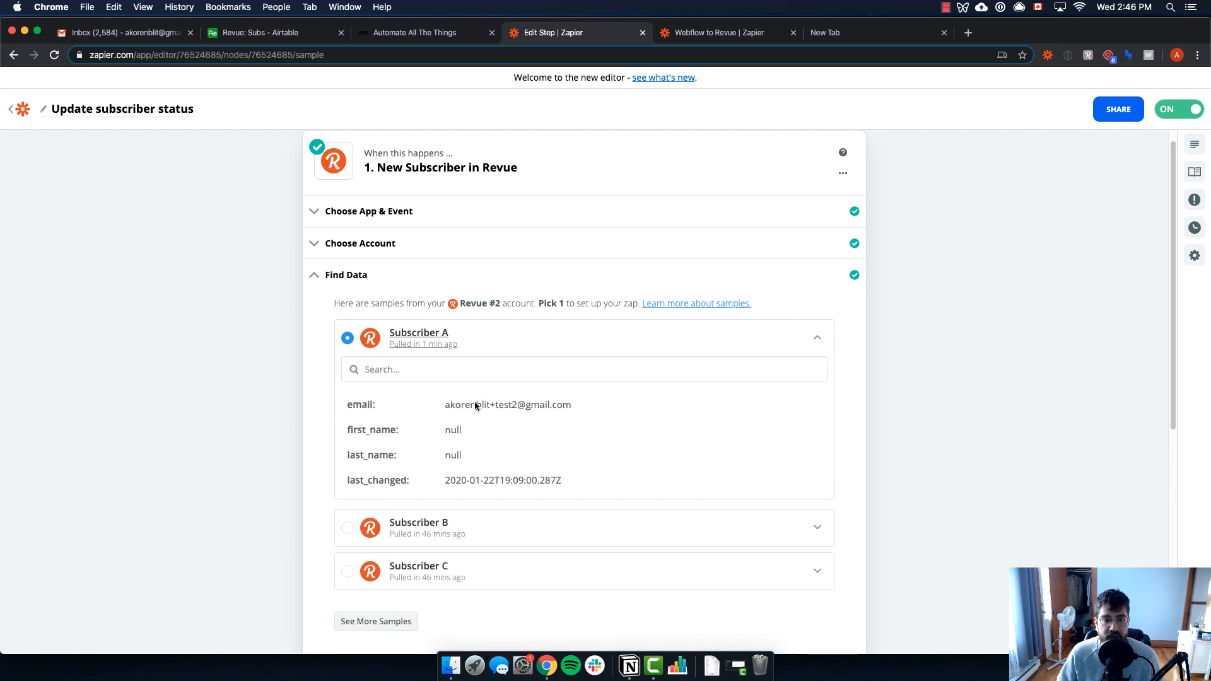
{"action": "scroll", "coordinate": [505, 410], "scroll_direction": "down", "scroll_amount": 5}
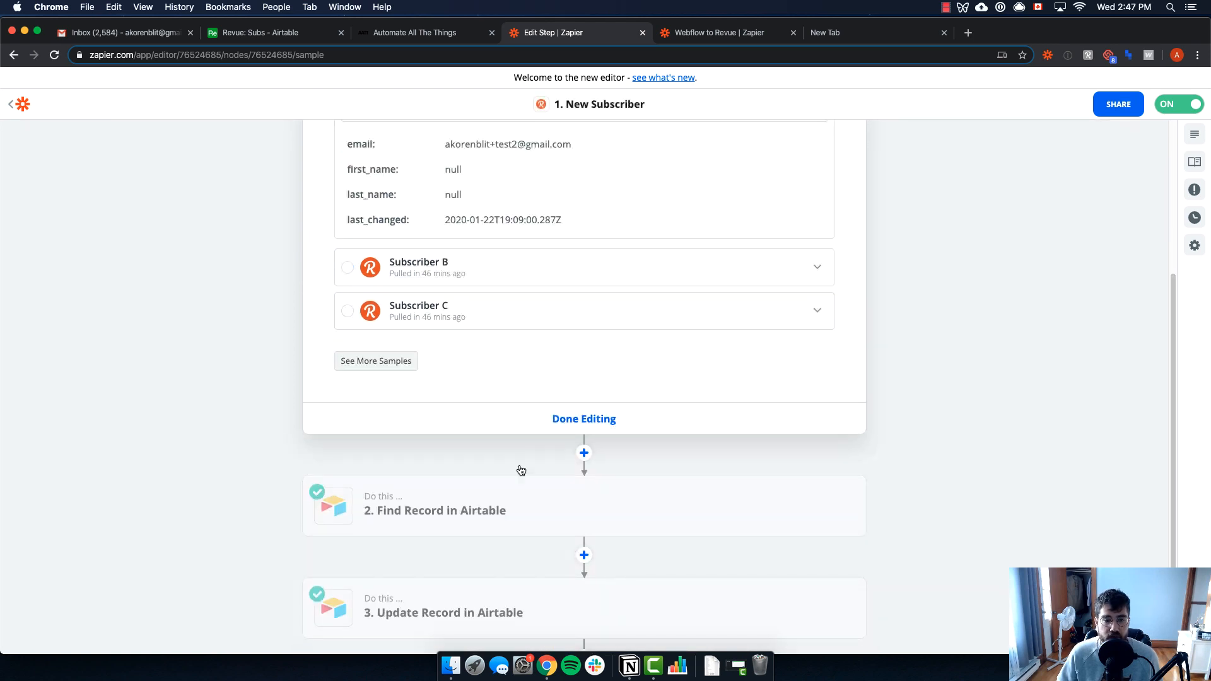
Show the Find Record in Airtable step searching the Revue base's Table 1 by Email
{"action": "left_click", "coordinate": [513, 512]}
{"action": "left_click", "coordinate": [243, 32]}
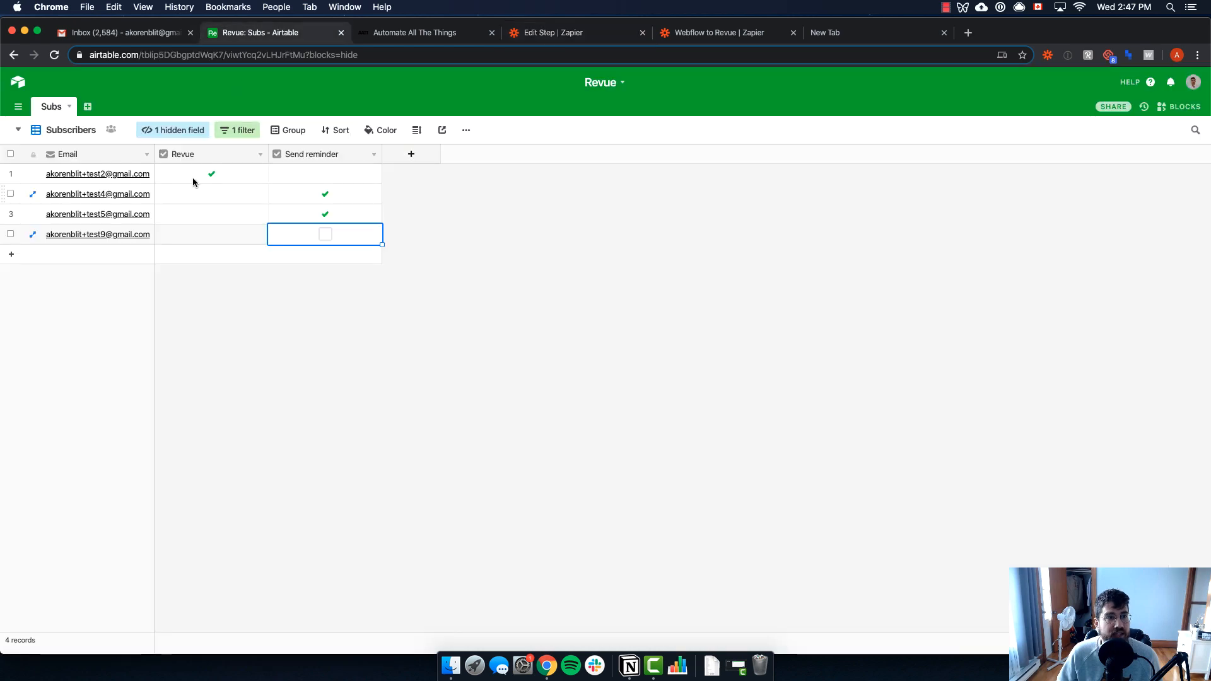
{"action": "left_click", "coordinate": [538, 36]}
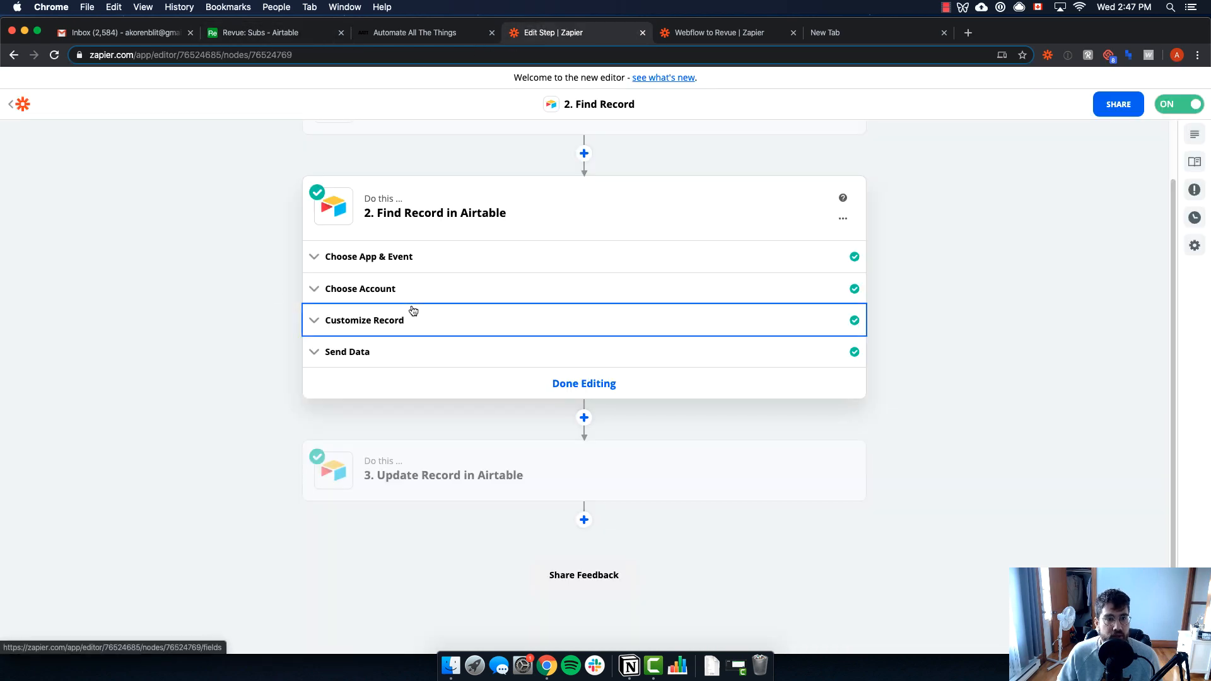
{"action": "left_click", "coordinate": [414, 310]}
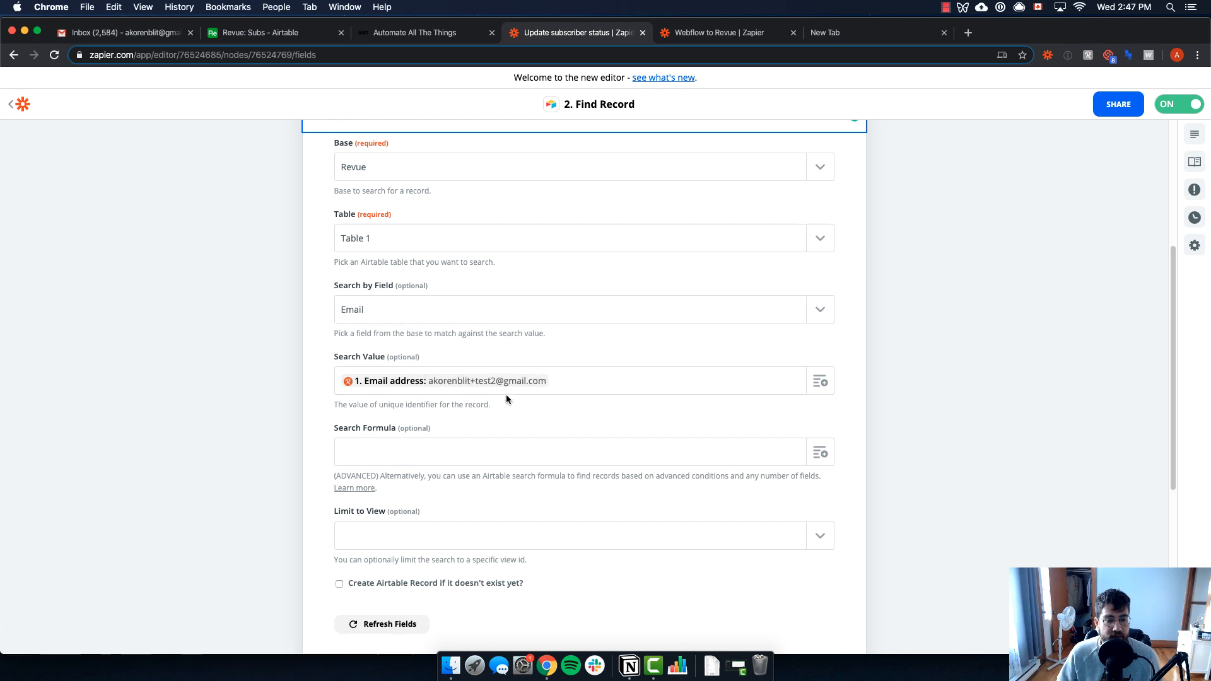
{"action": "scroll", "coordinate": [506, 395], "scroll_direction": "down", "scroll_amount": 5}
{"action": "scroll", "coordinate": [464, 391], "scroll_direction": "up", "scroll_amount": 9}
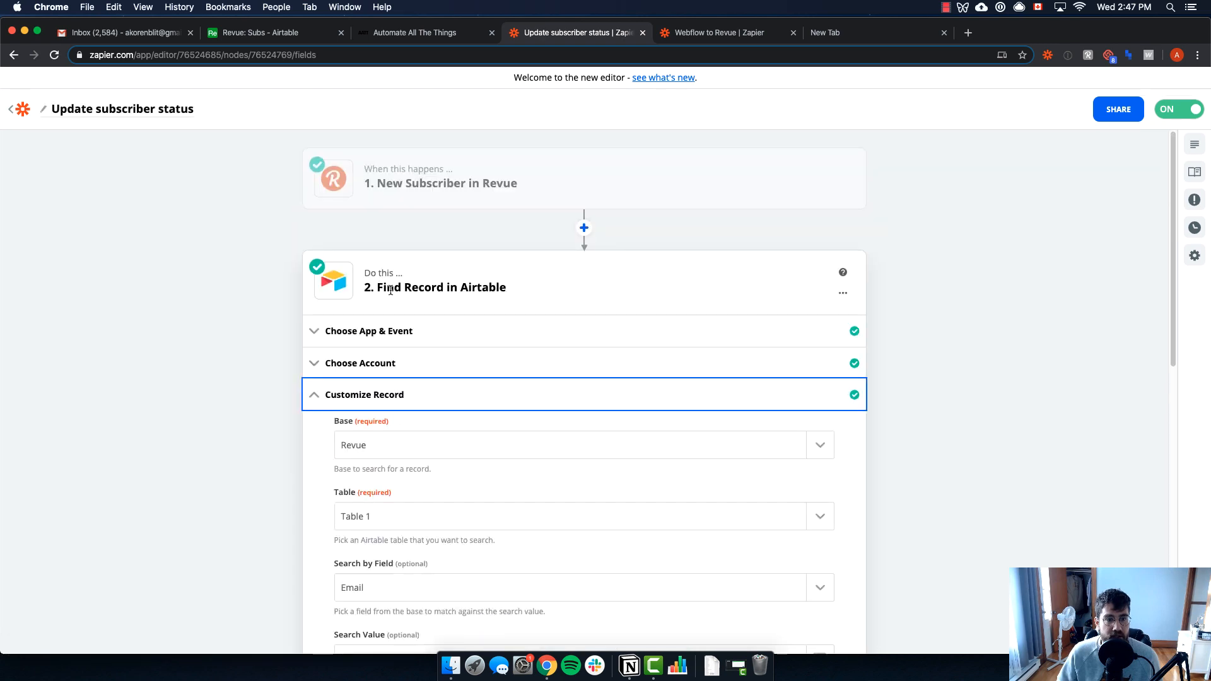
{"action": "scroll", "coordinate": [390, 290], "scroll_direction": "down", "scroll_amount": 10}
Show the Update Record in Airtable step setting Revue to 1 on step 2's found record, comparing with Airtable
{"action": "left_click", "coordinate": [441, 479]}
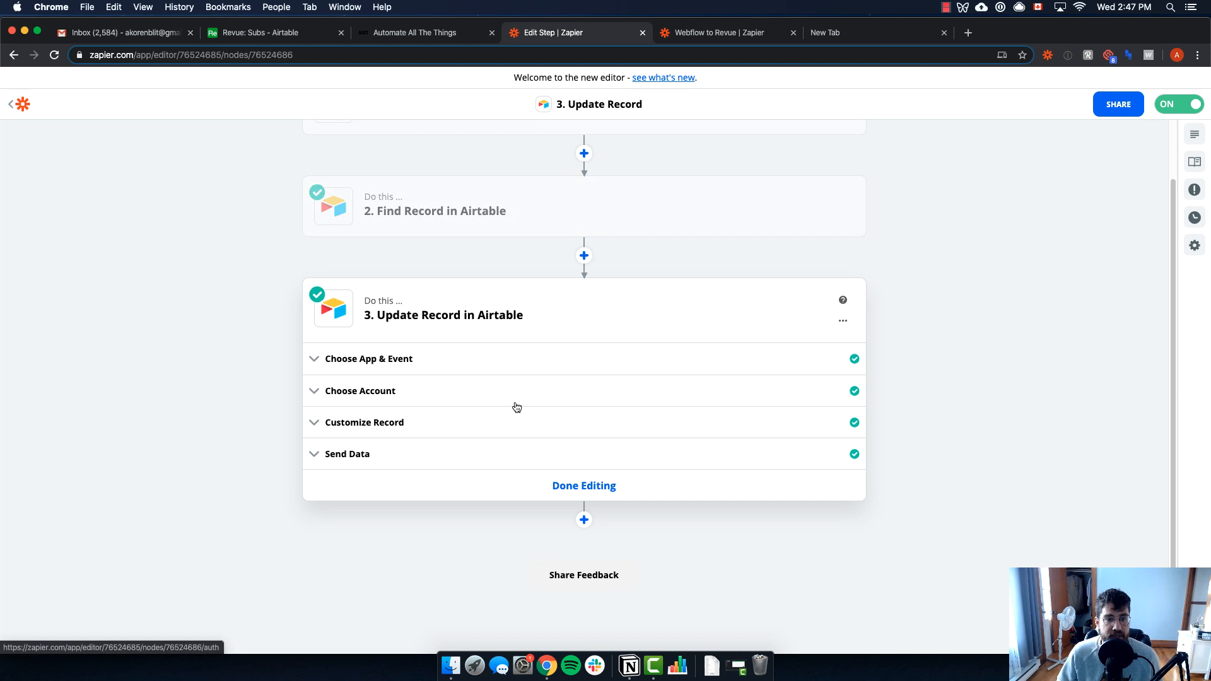
{"action": "left_click", "coordinate": [373, 427]}
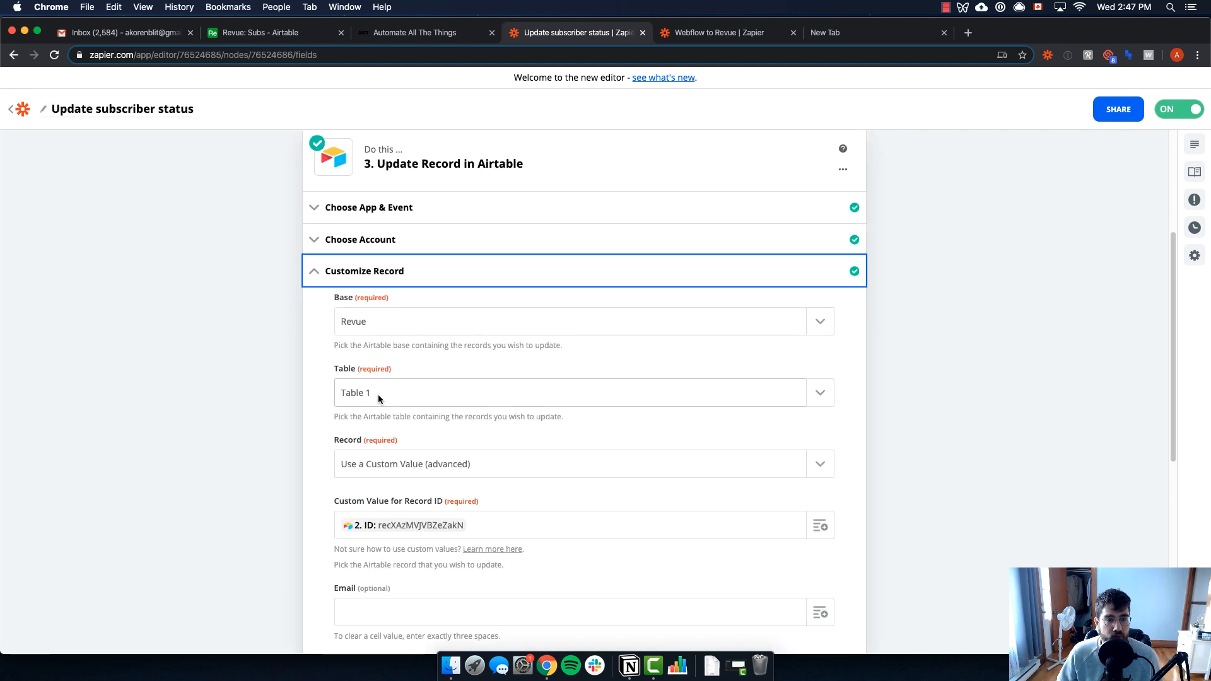
{"action": "scroll", "coordinate": [467, 379], "scroll_direction": "down", "scroll_amount": 5}
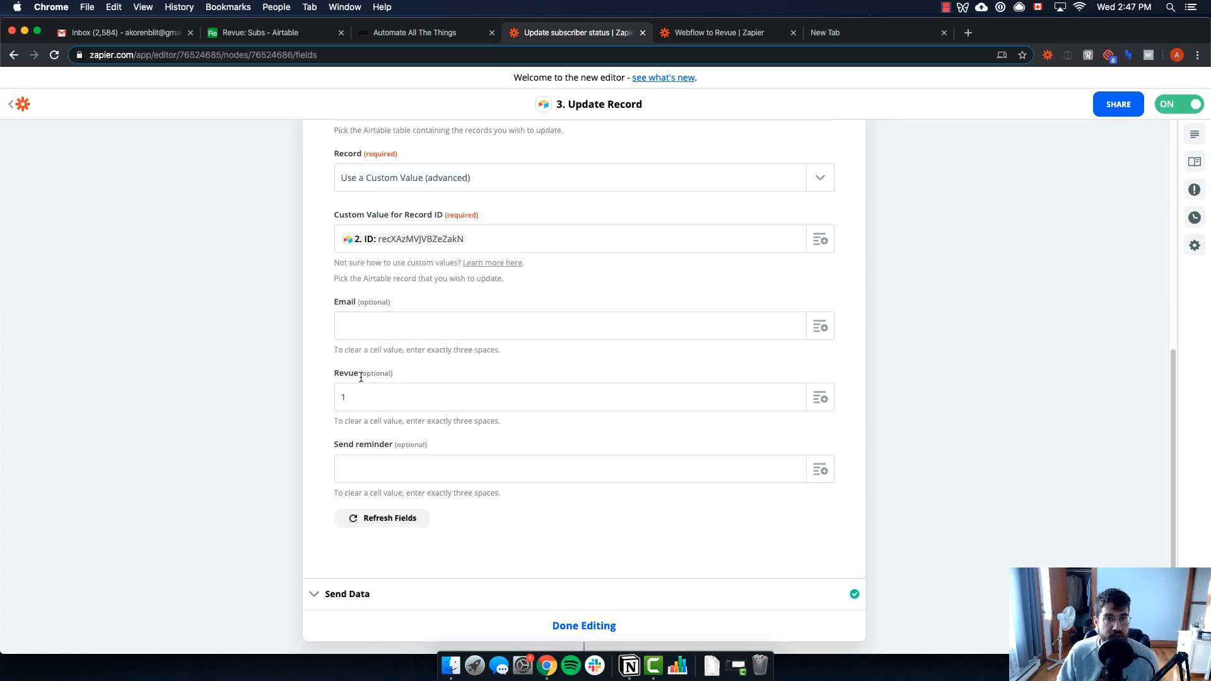
{"action": "left_click", "coordinate": [247, 32]}
{"action": "left_click", "coordinate": [578, 33]}
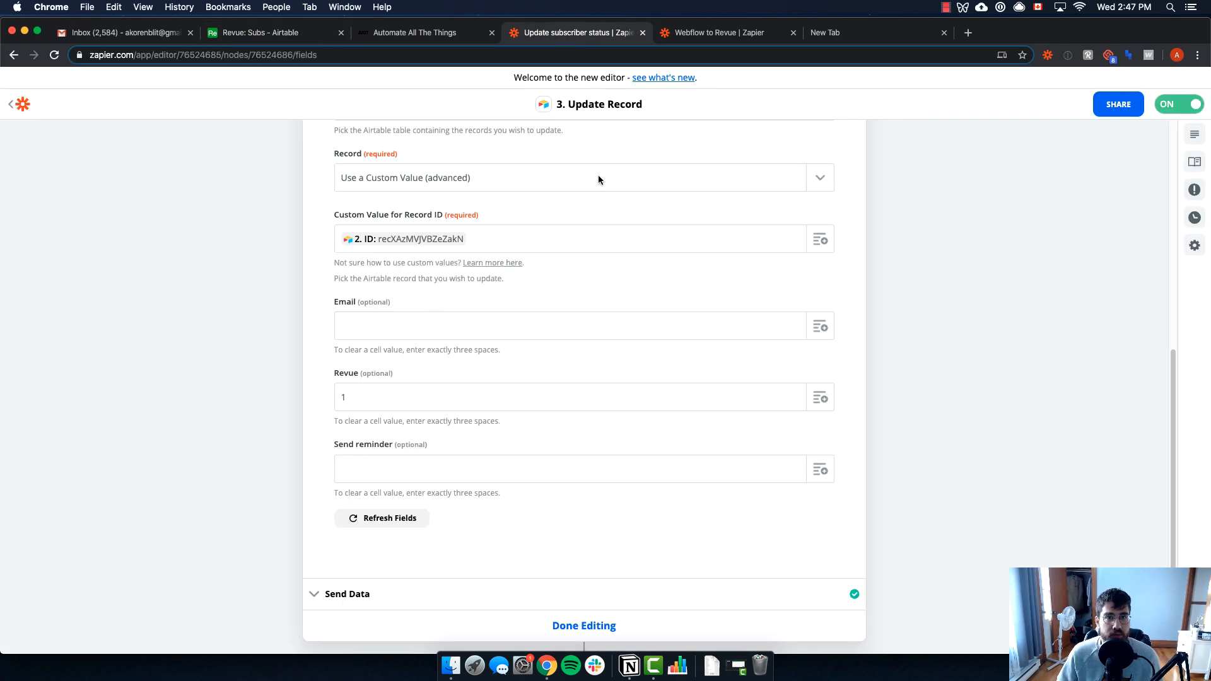
{"action": "scroll", "coordinate": [600, 378], "scroll_direction": "down", "scroll_amount": 2}
{"action": "scroll", "coordinate": [461, 276], "scroll_direction": "up", "scroll_amount": 5}
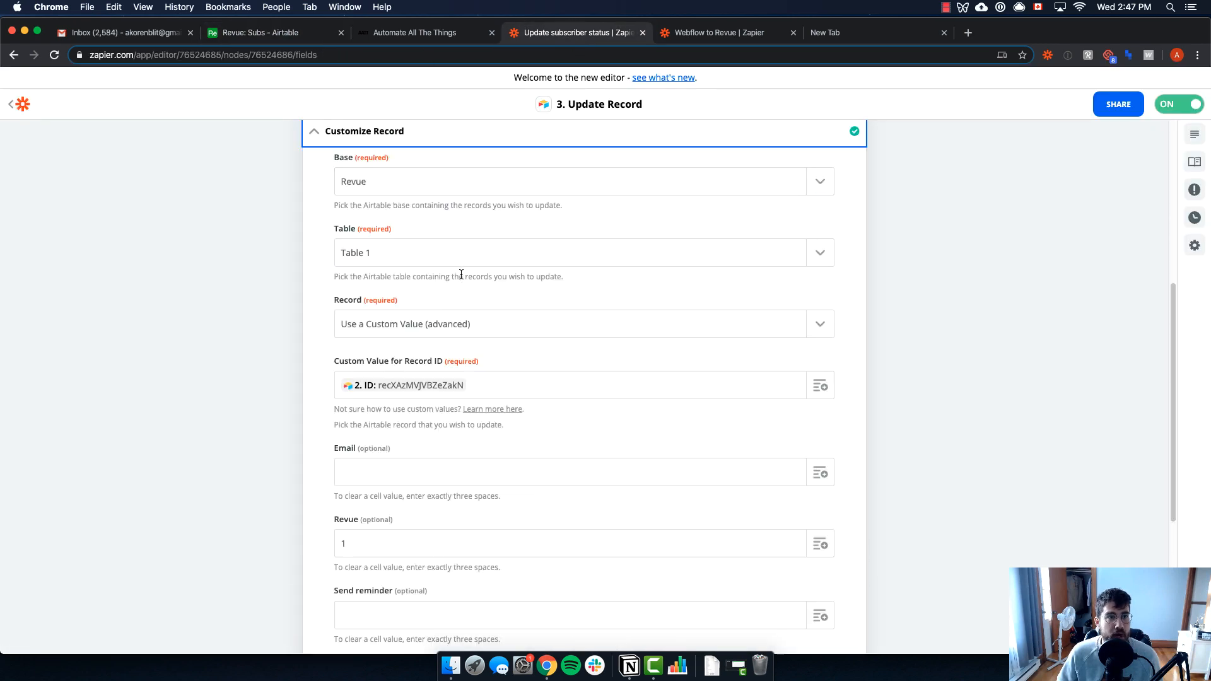
{"action": "scroll", "coordinate": [558, 252], "scroll_direction": "down", "scroll_amount": 4}
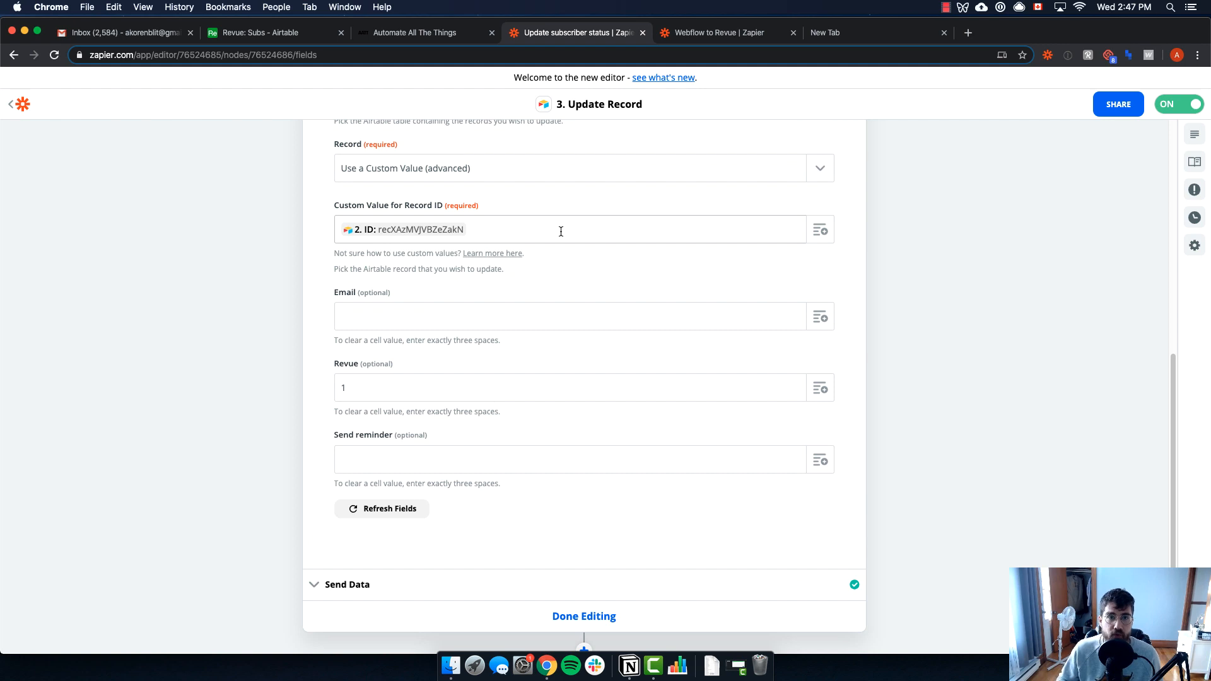
{"action": "left_click", "coordinate": [259, 36]}
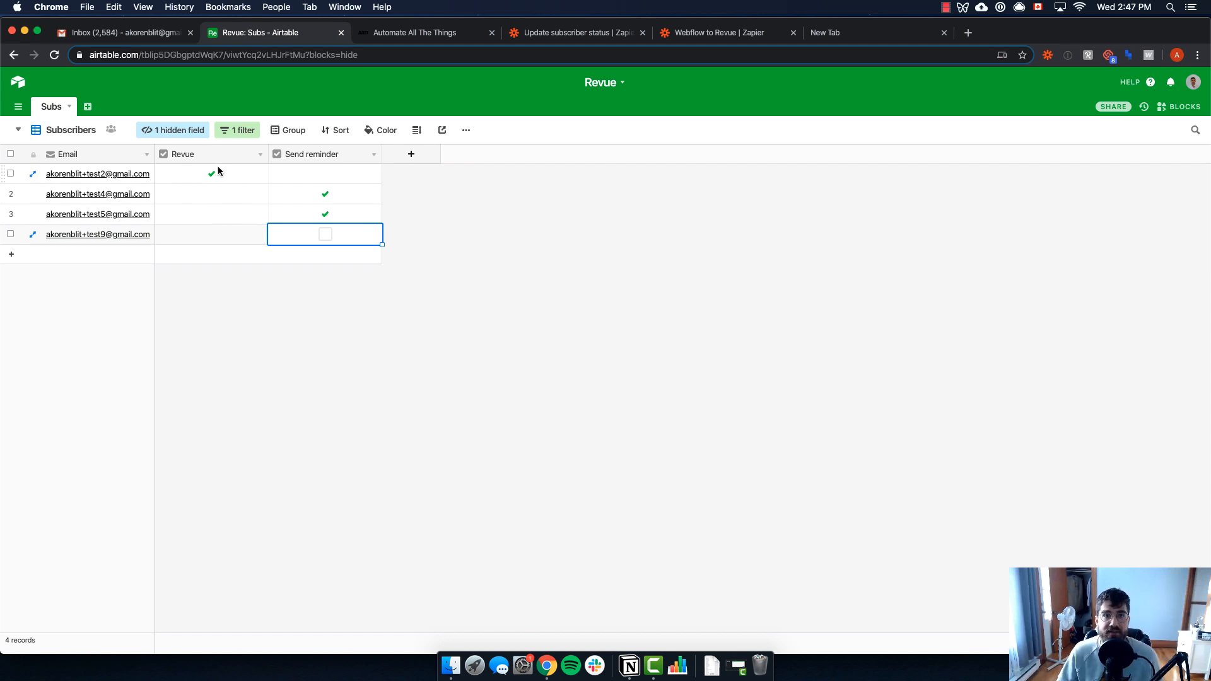
{"action": "left_click", "coordinate": [610, 34]}
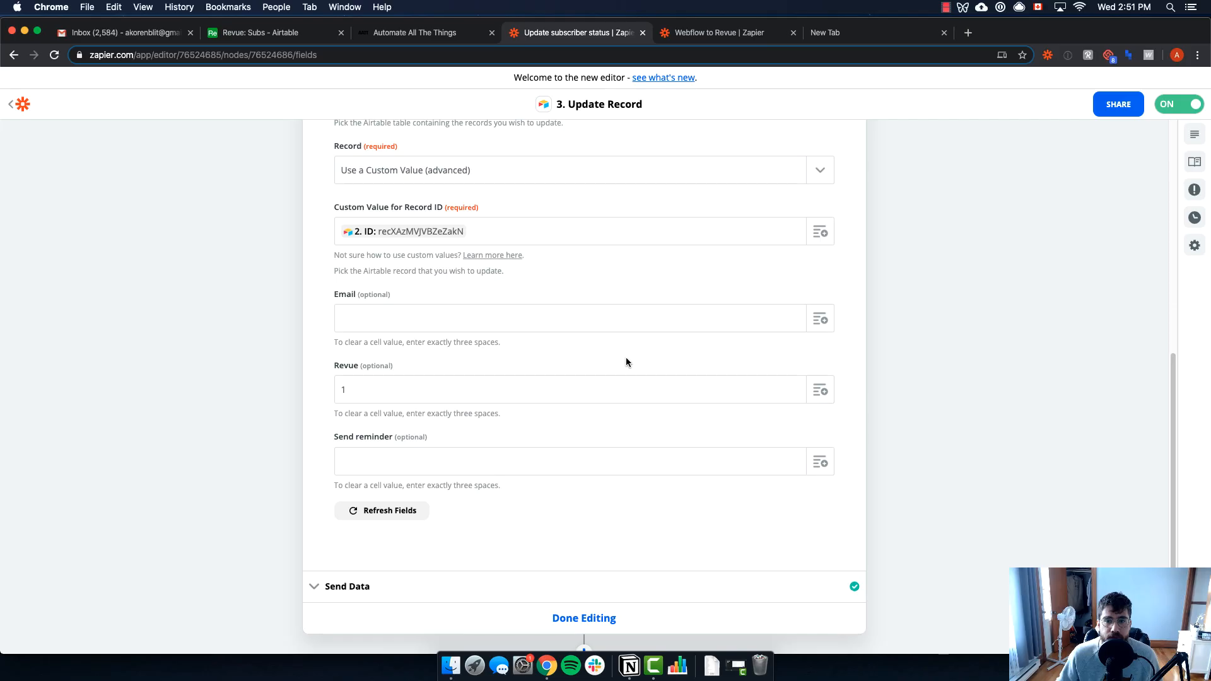
Tick off 'Update Airtable records when email is validated' in Notion, then return to Chrome
{"action": "key", "text": "super+Tab"}
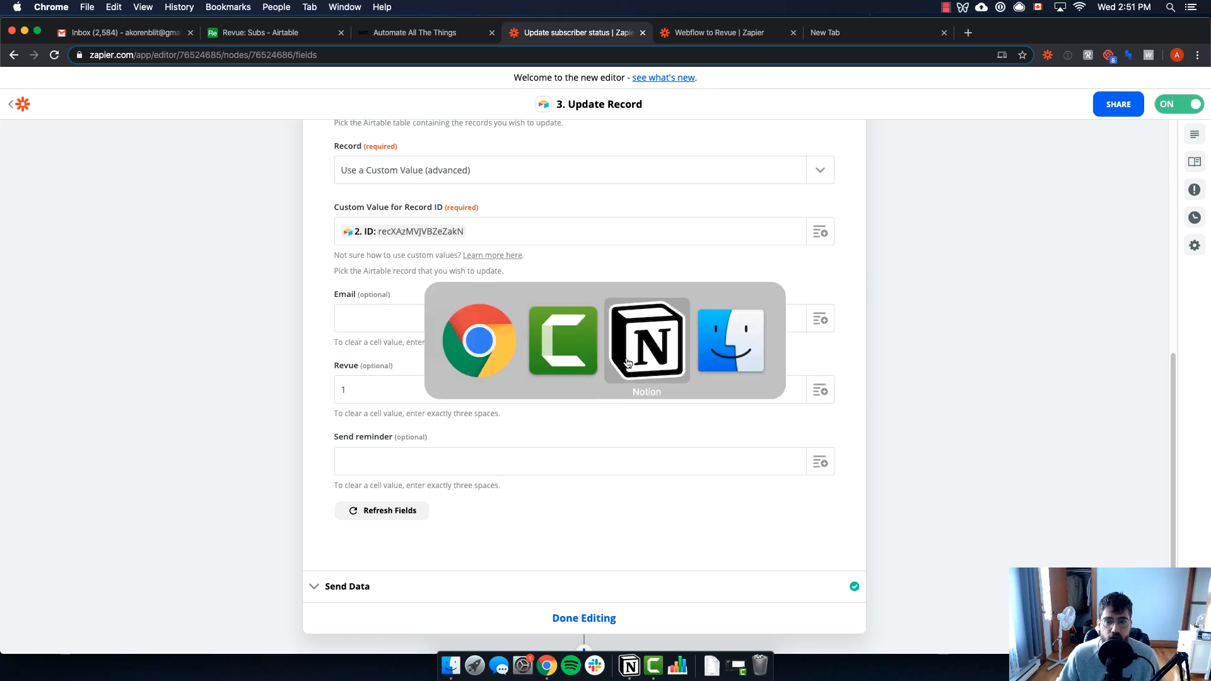
{"action": "left_click", "coordinate": [638, 346]}
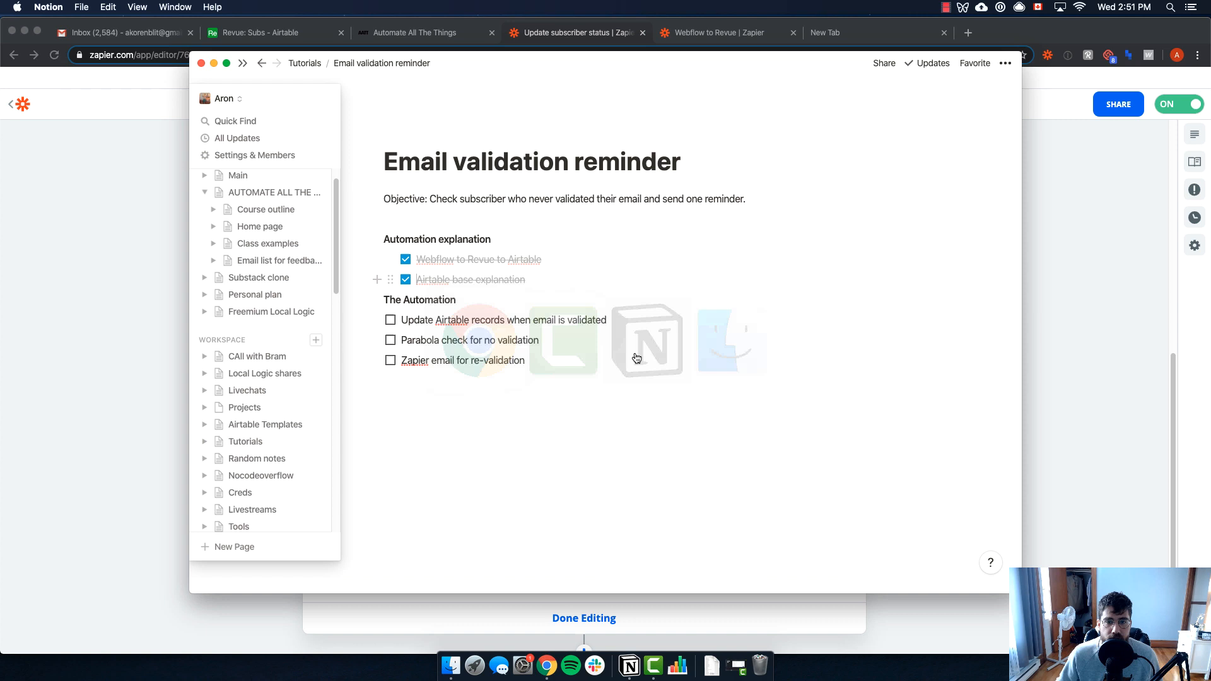
{"action": "left_click", "coordinate": [390, 320]}
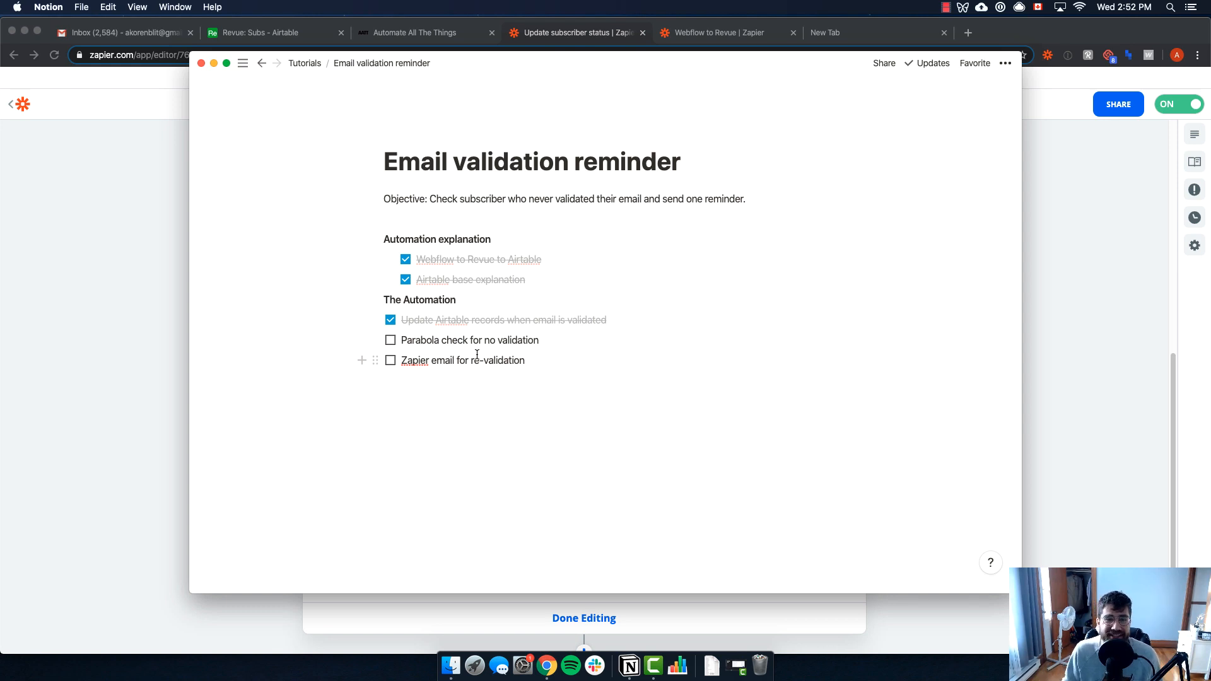
{"action": "left_click", "coordinate": [1094, 284]}
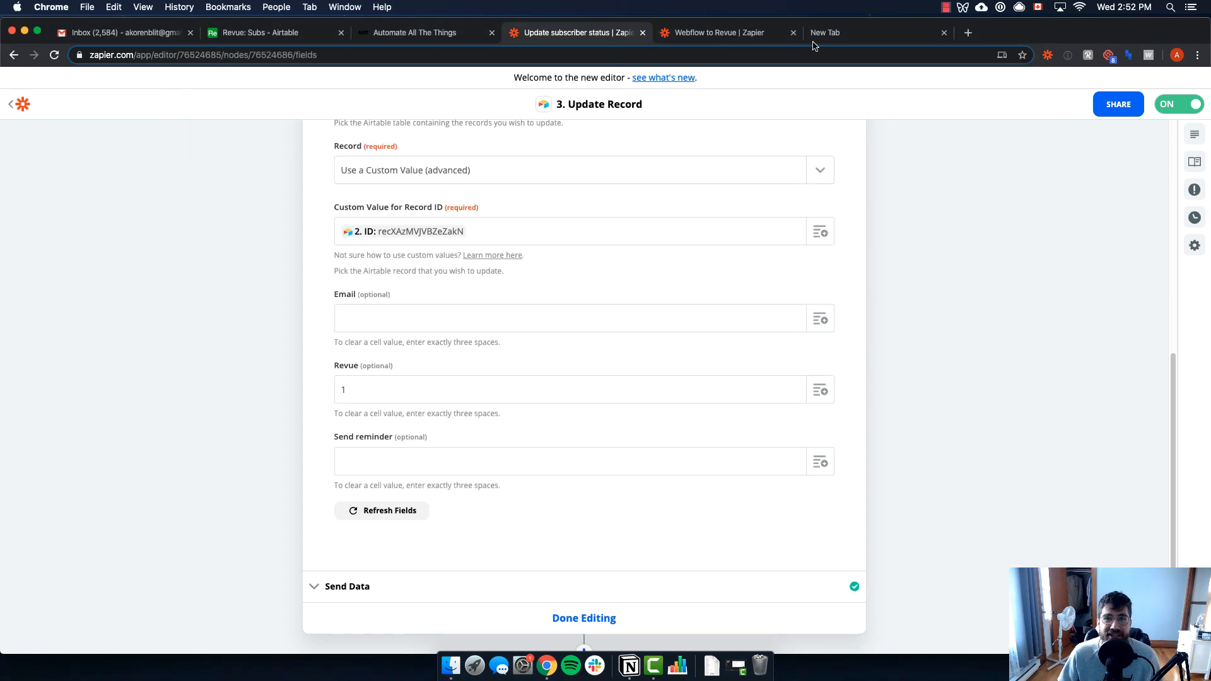
Load parabola.io and open the Untitled flow linking Airtable Import, Row Filter and API Export
{"action": "left_click", "coordinate": [852, 42]}
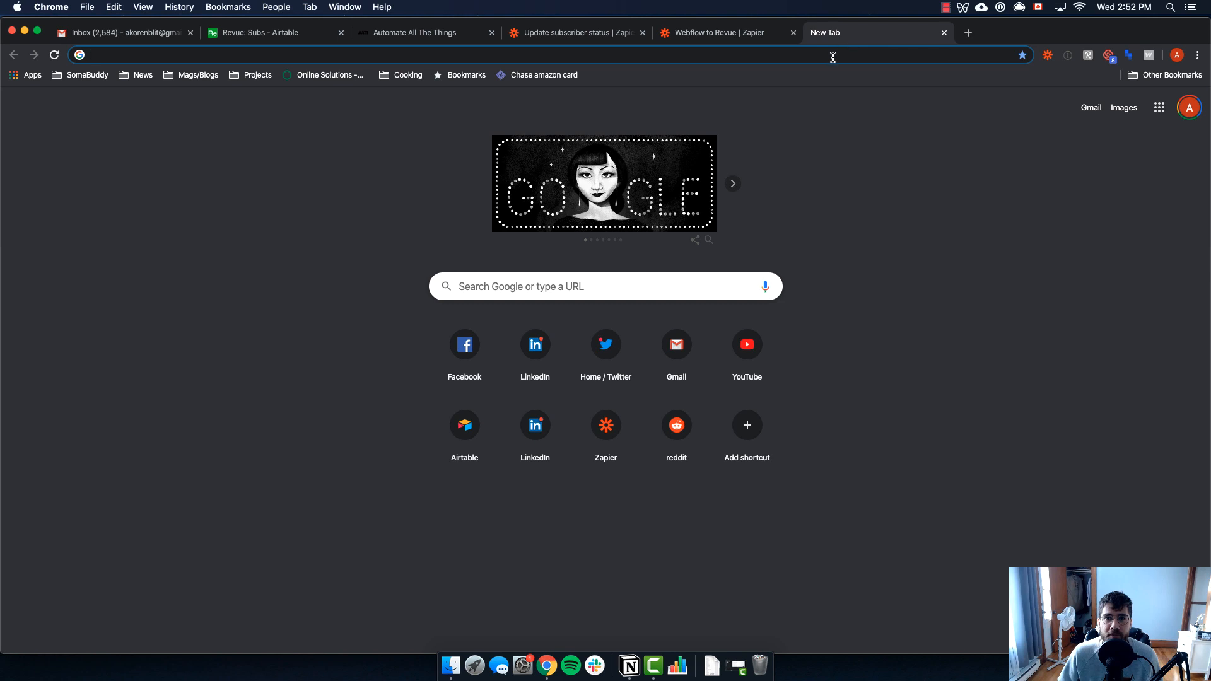
{"action": "type", "text": "parab"}
{"action": "key", "text": "Return"}
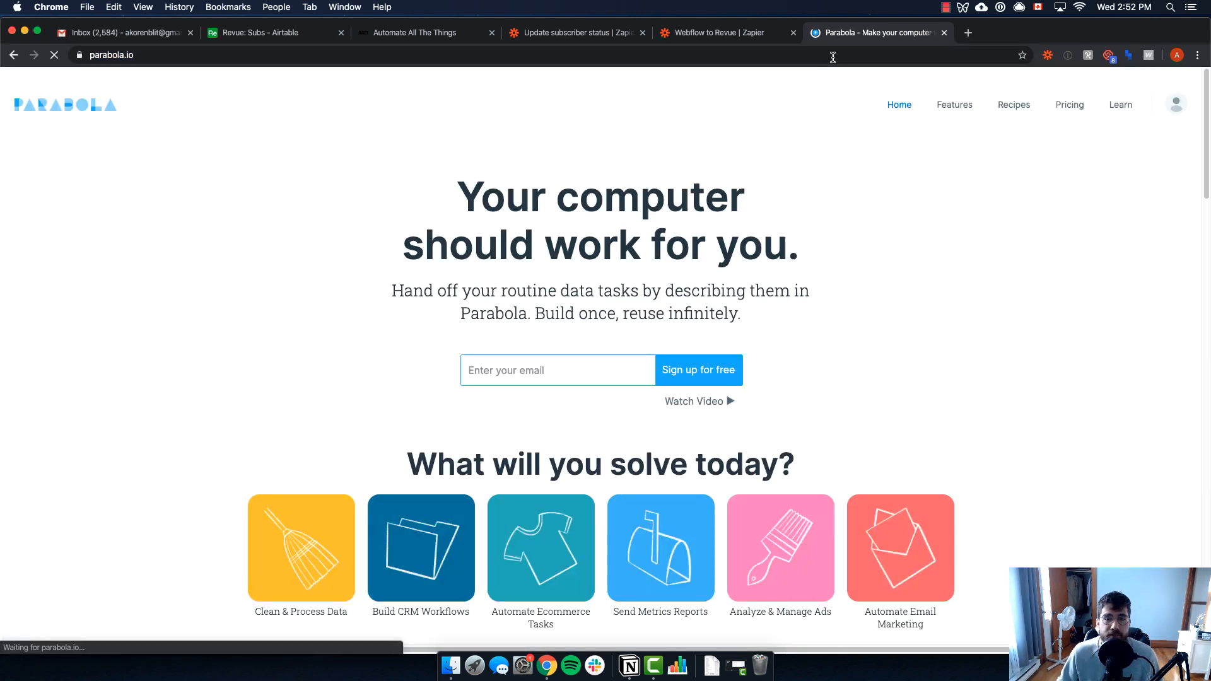
{"action": "left_click", "coordinate": [1176, 114]}
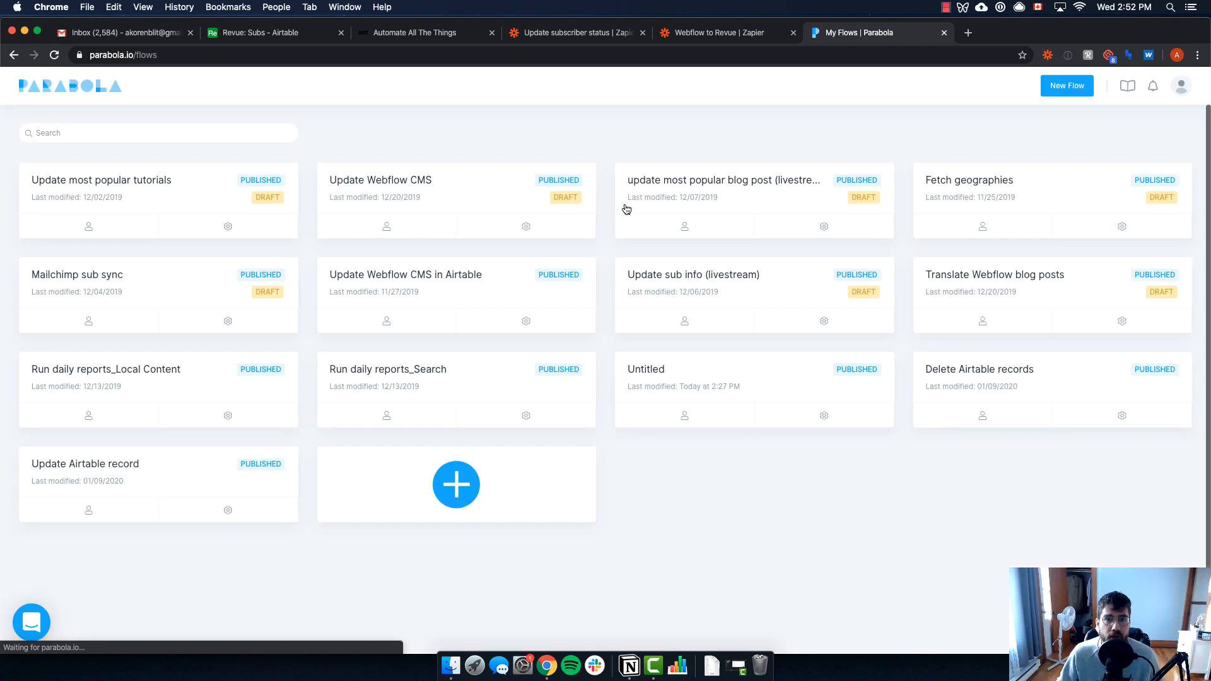
{"action": "left_click", "coordinate": [716, 377]}
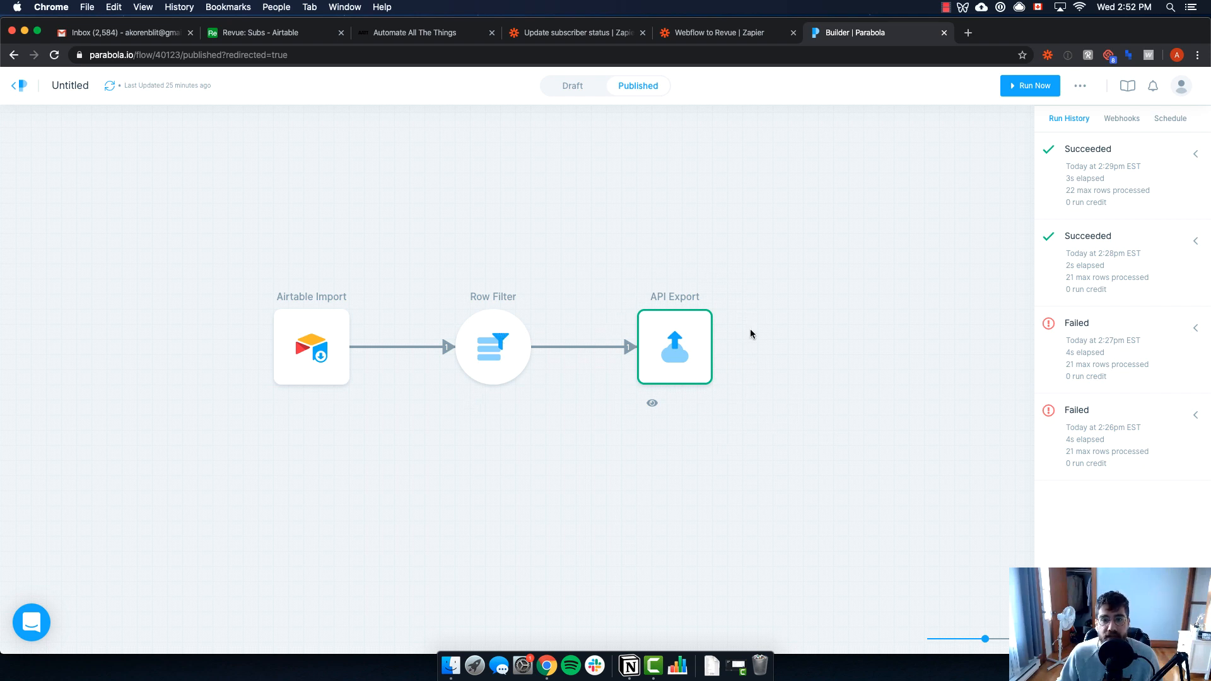
{"action": "left_click", "coordinate": [271, 37]}
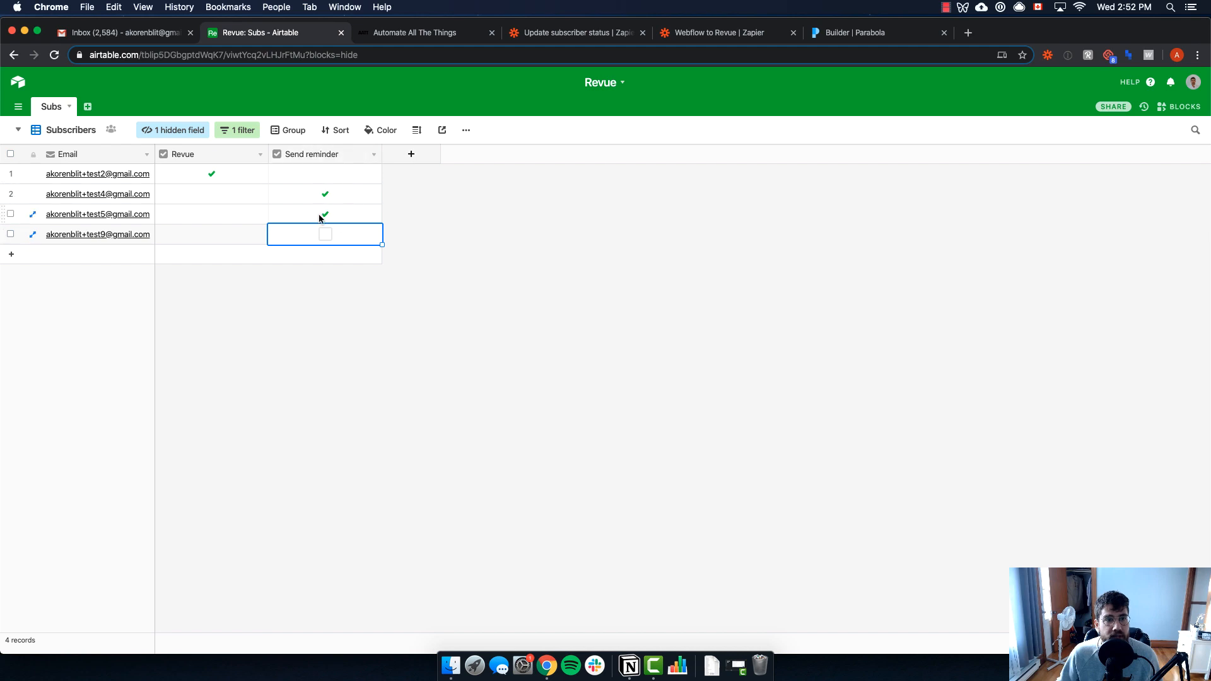
{"action": "left_click", "coordinate": [851, 38]}
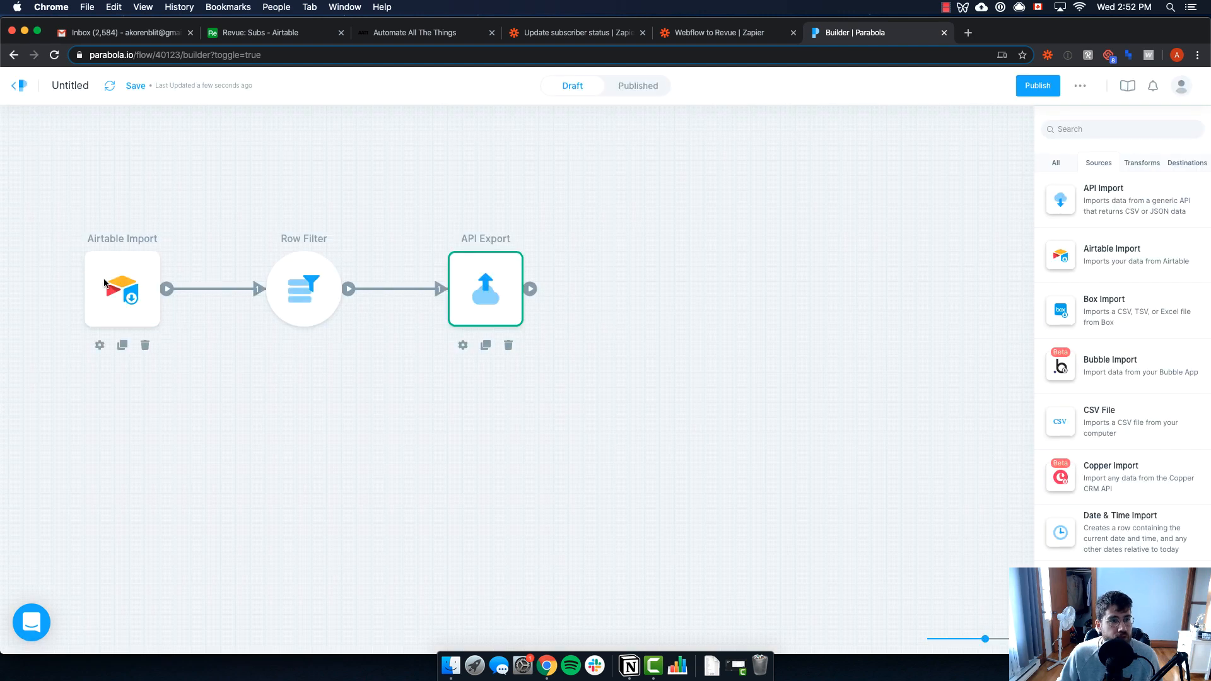
Scroll through the Airtable Import rows, then open the Row Filter with its Example and Revue rules
{"action": "double_click", "coordinate": [119, 288]}
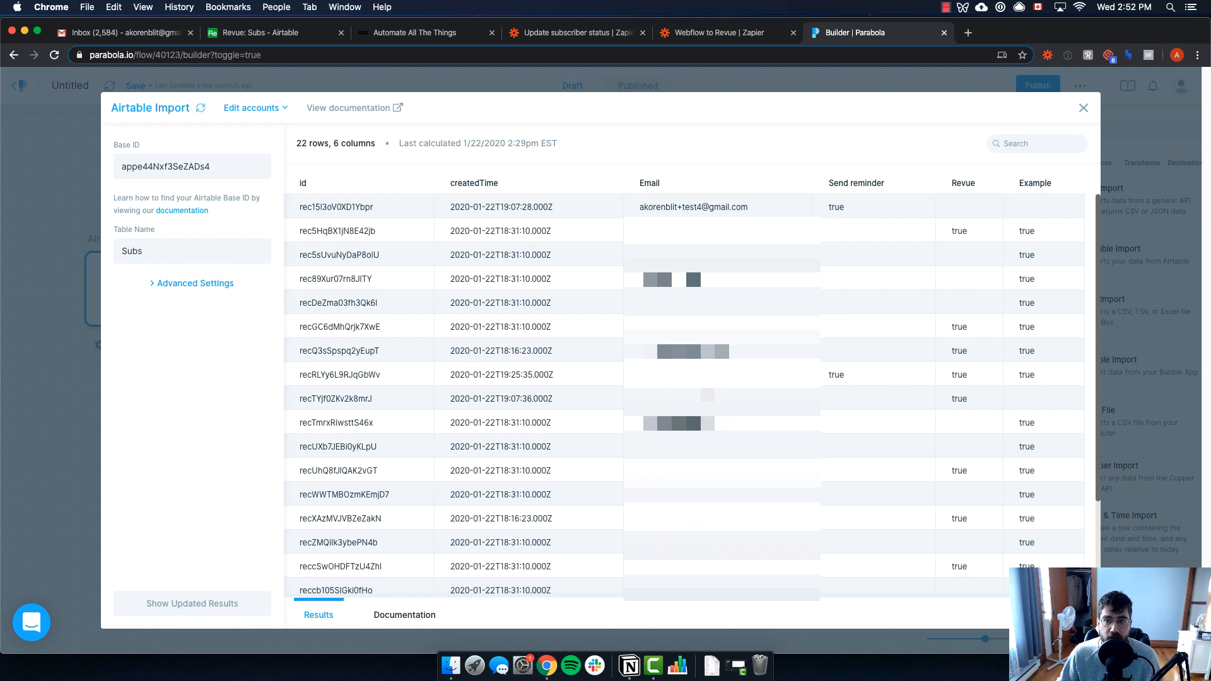
{"action": "scroll", "coordinate": [835, 459], "scroll_direction": "down", "scroll_amount": 3}
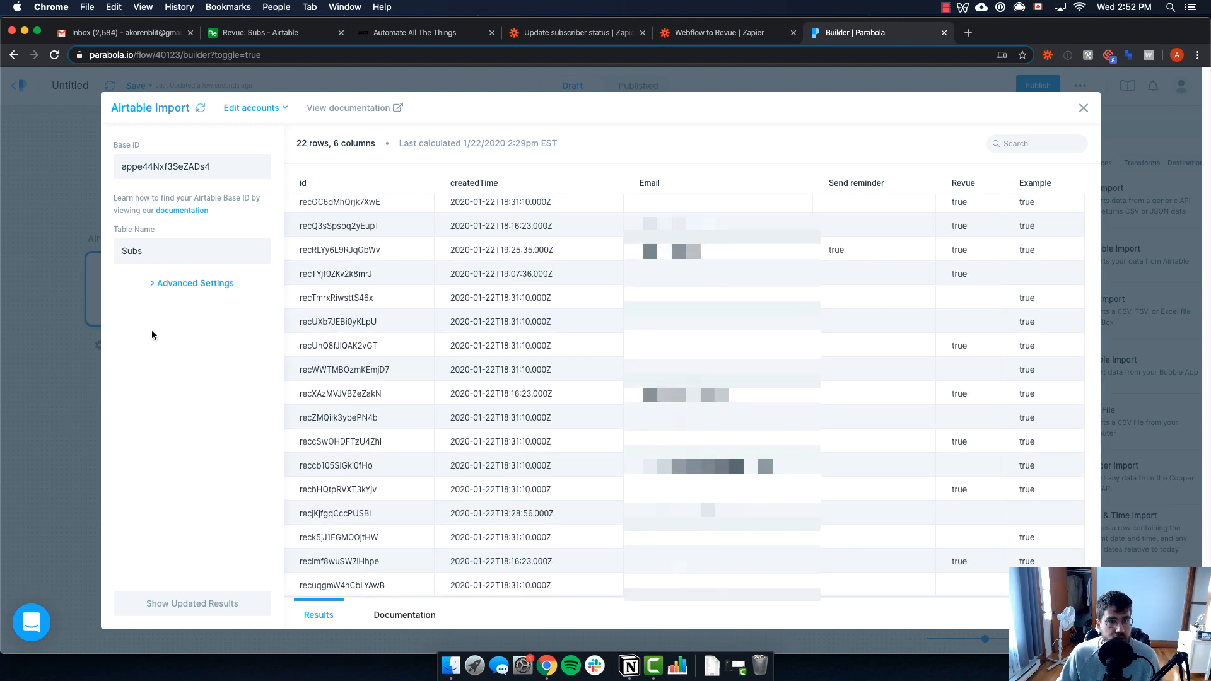
{"action": "left_click", "coordinate": [84, 380]}
{"action": "double_click", "coordinate": [291, 304]}
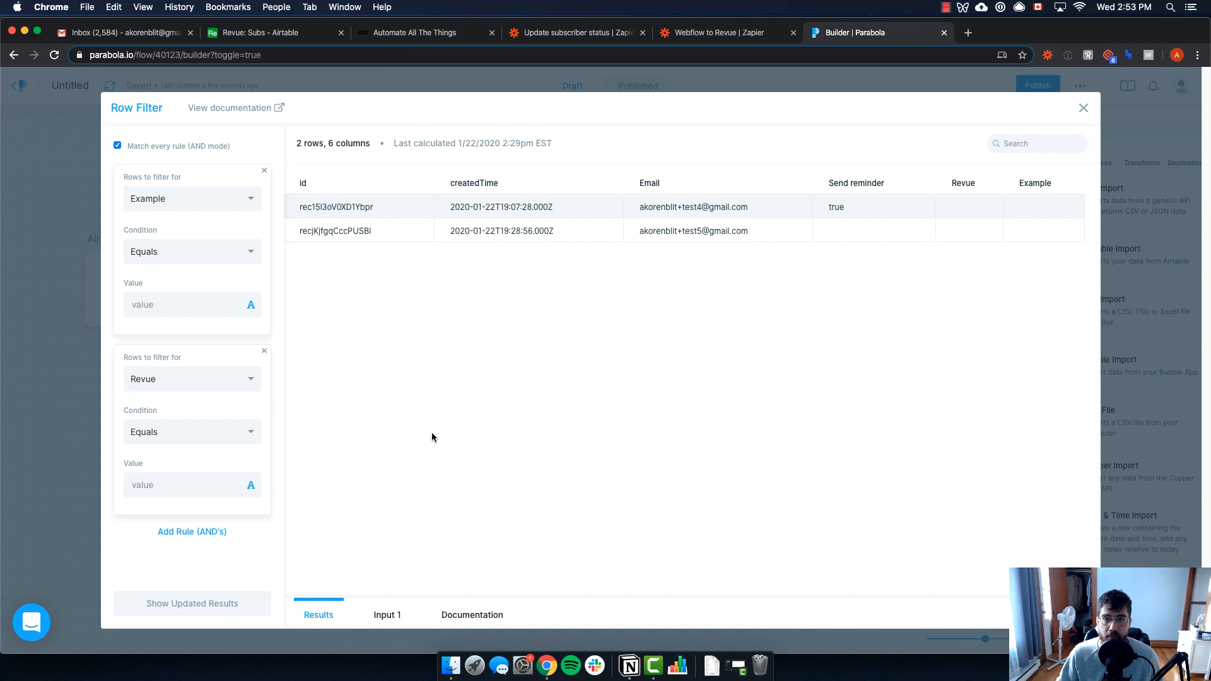
Add an AND rule 'Send reminder Equals' with a blank value, narrowing the filter to 1 row
{"action": "left_click", "coordinate": [203, 534]}
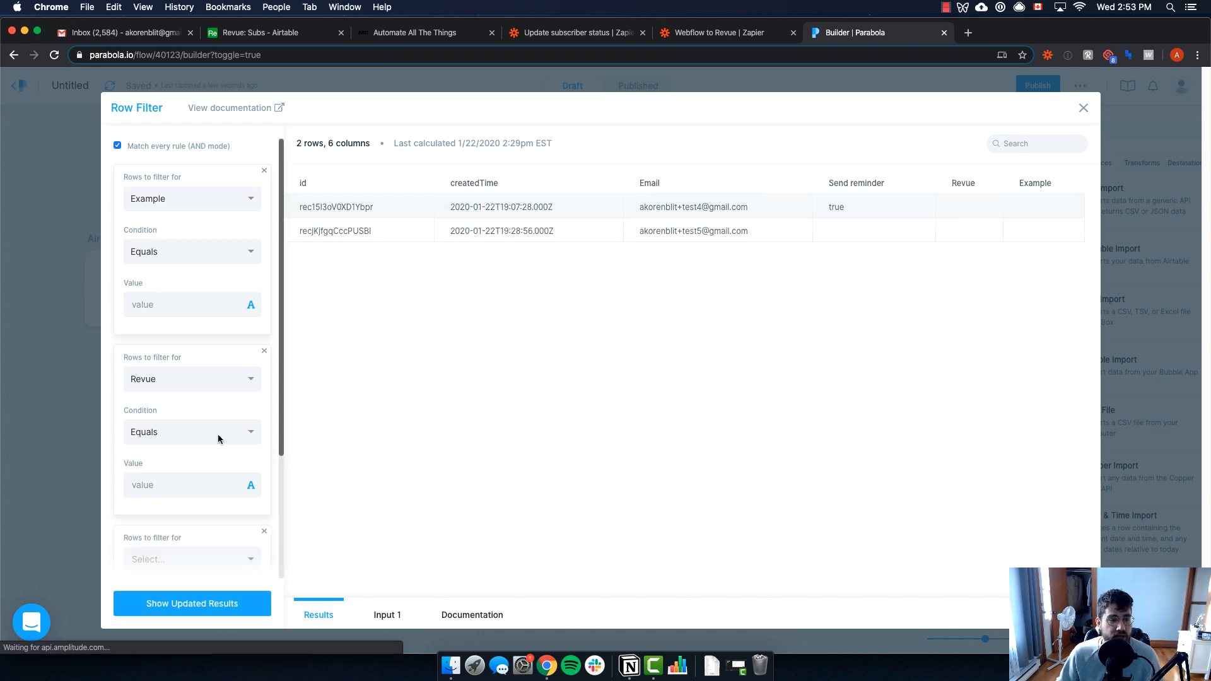
{"action": "scroll", "coordinate": [195, 489], "scroll_direction": "down", "scroll_amount": 2}
{"action": "left_click", "coordinate": [194, 489]}
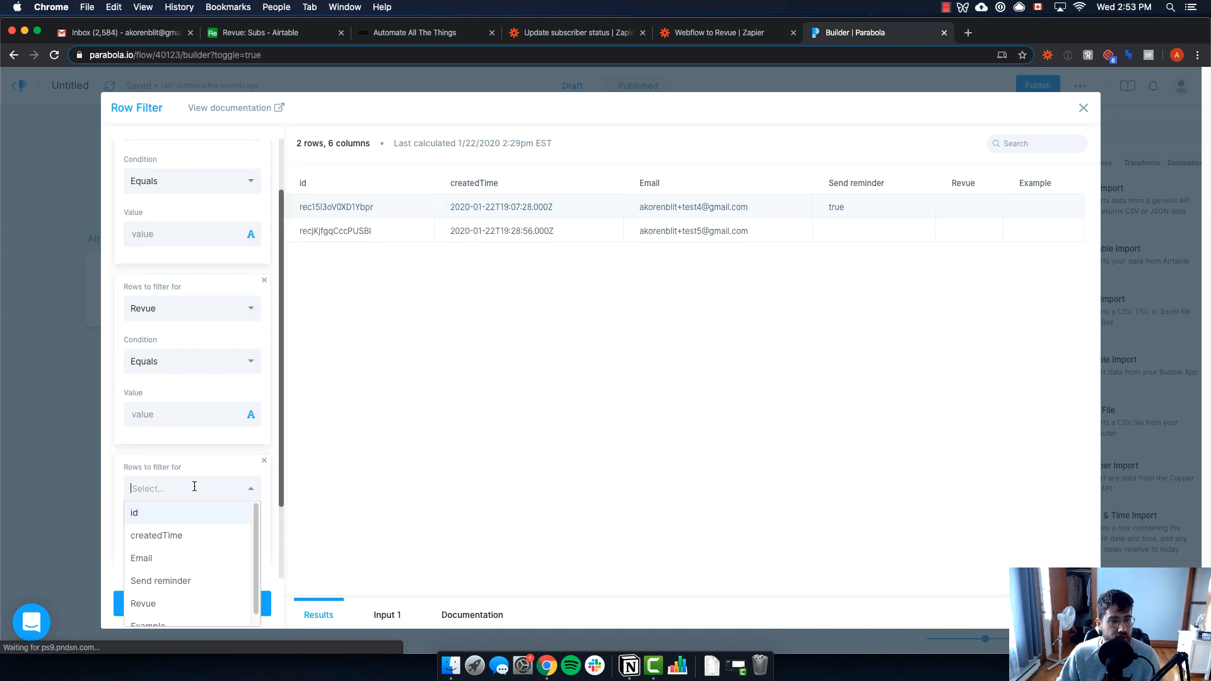
{"action": "left_click", "coordinate": [190, 561]}
{"action": "scroll", "coordinate": [198, 498], "scroll_direction": "down", "scroll_amount": 2}
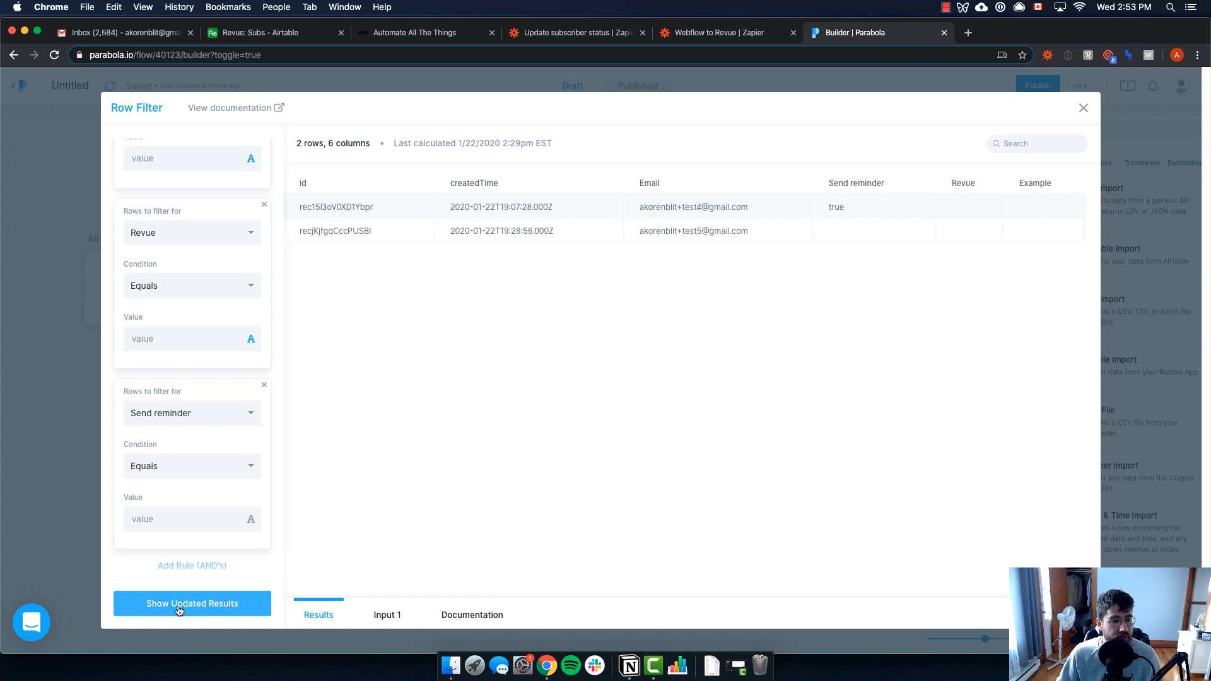
{"action": "left_click", "coordinate": [227, 606]}
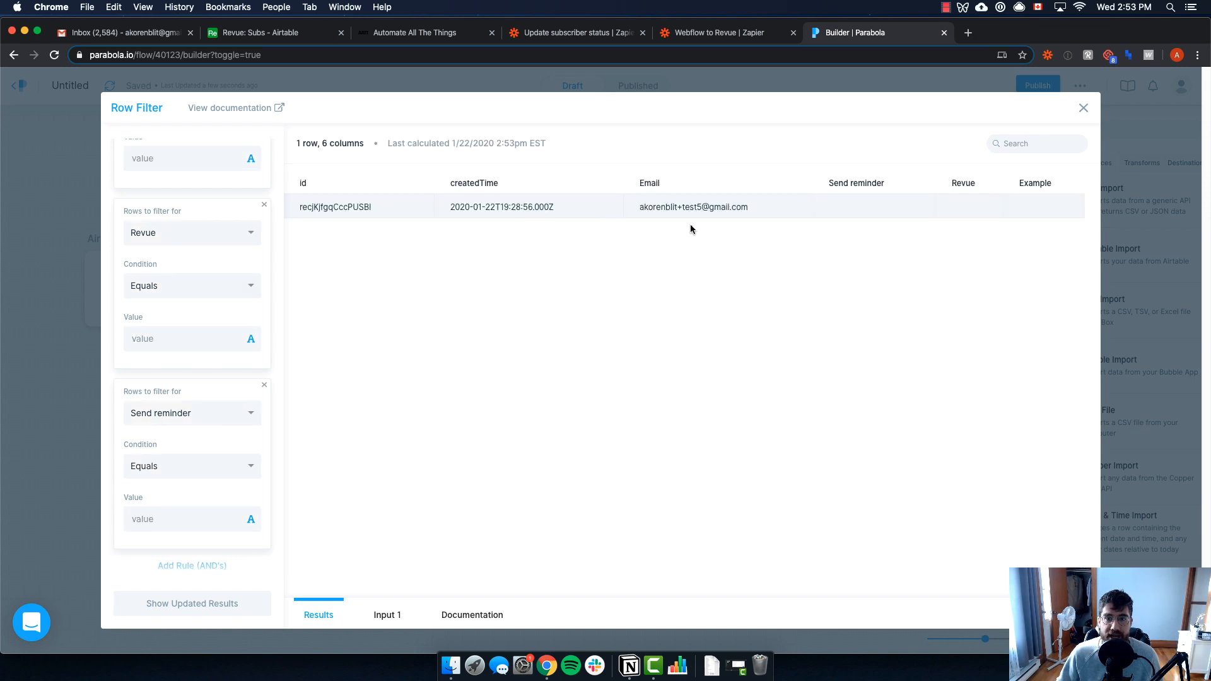
{"action": "left_click", "coordinate": [75, 293]}
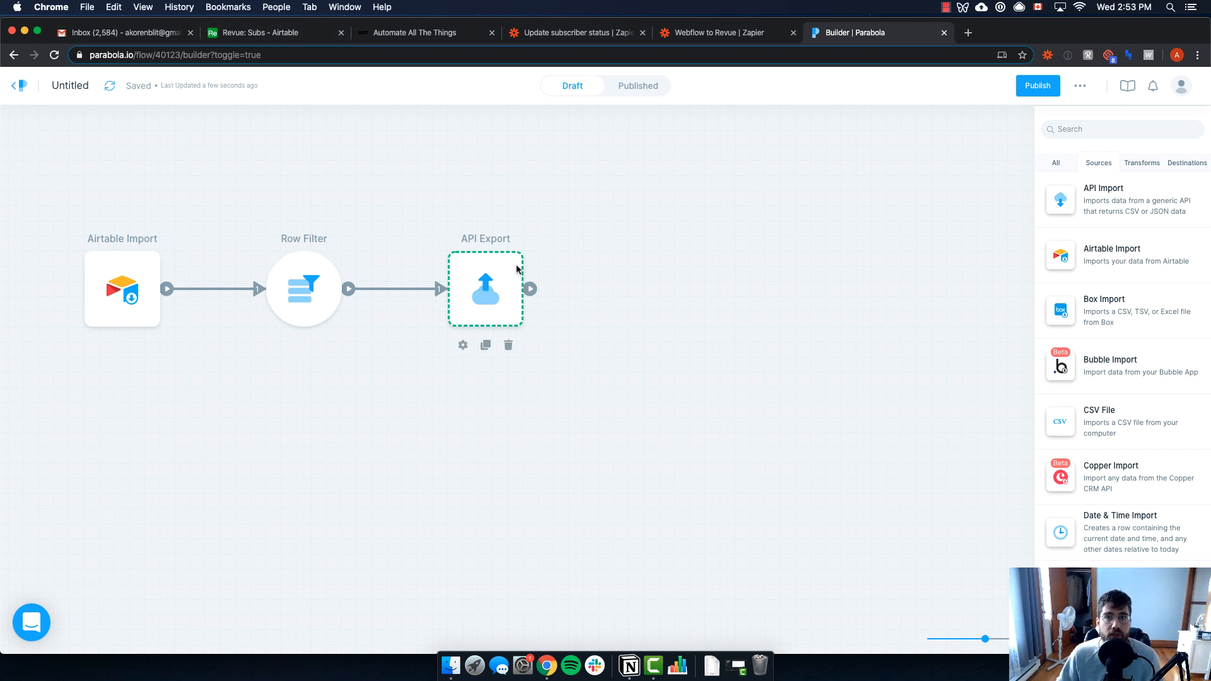
Review the API Export's PATCH body setting Send reminder to true, then go to Airtable
{"action": "left_click", "coordinate": [499, 294]}
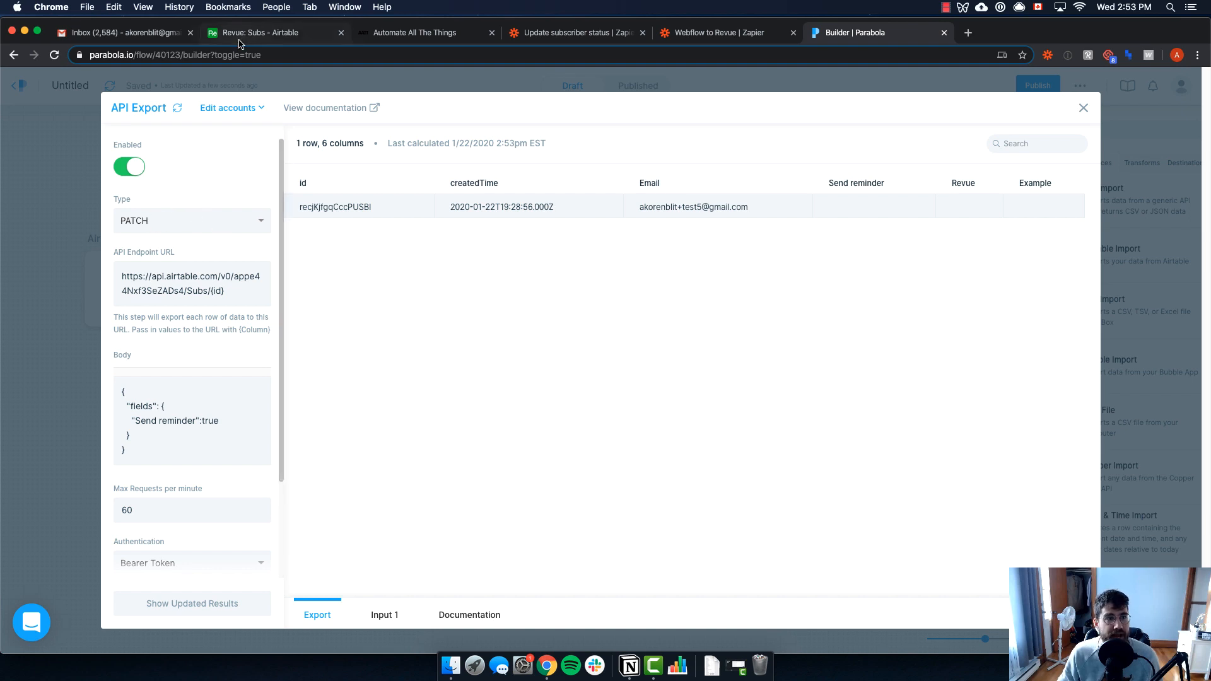
{"action": "left_click", "coordinate": [297, 38]}
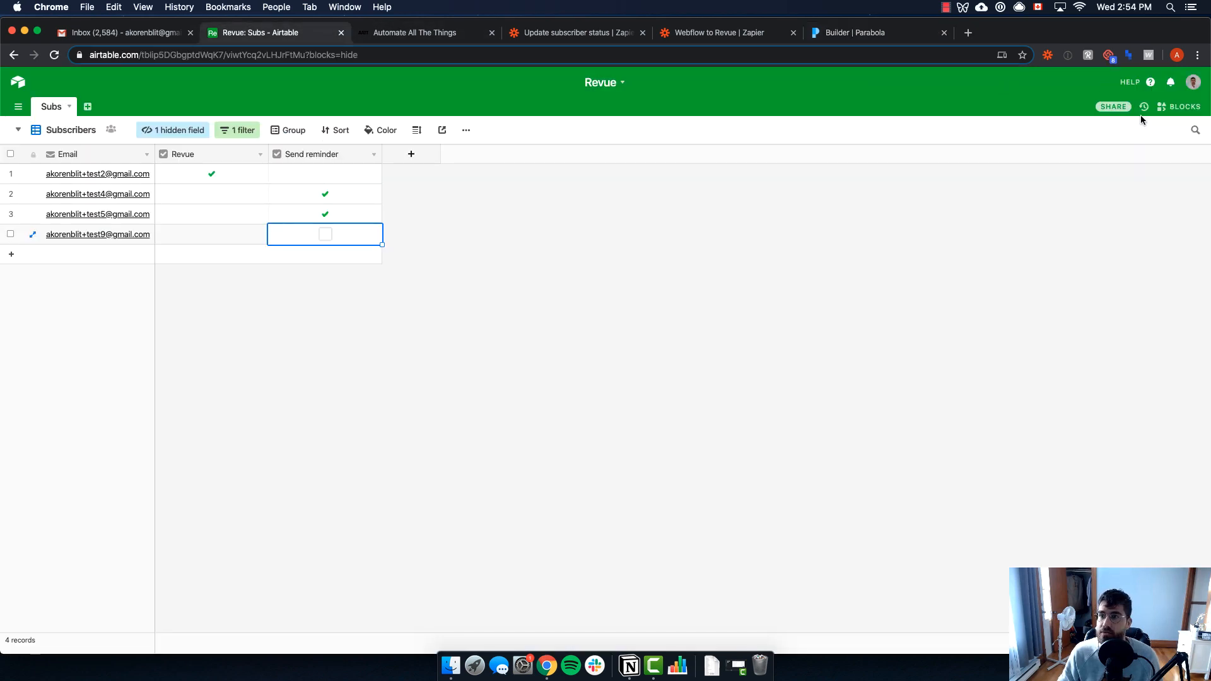
Open the Revue base's API docs at Subs Update records and highlight the PATCH request URL
{"action": "left_click", "coordinate": [1114, 106]}
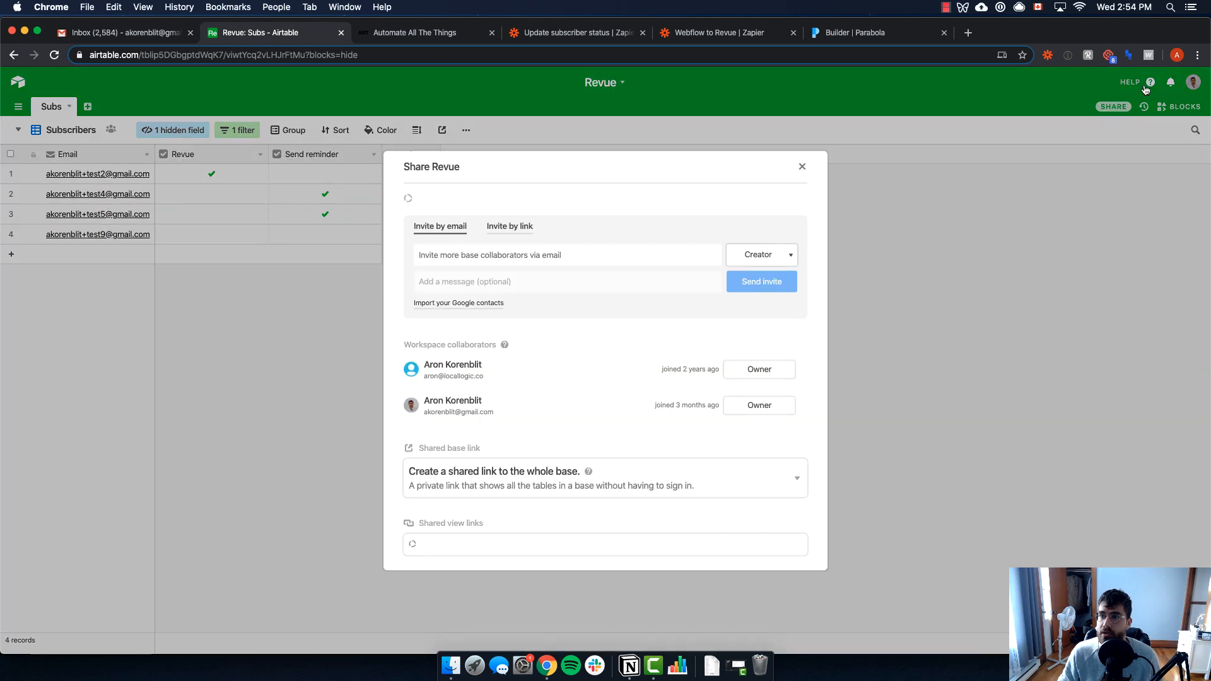
{"action": "left_click", "coordinate": [1146, 85]}
{"action": "left_click", "coordinate": [1108, 168]}
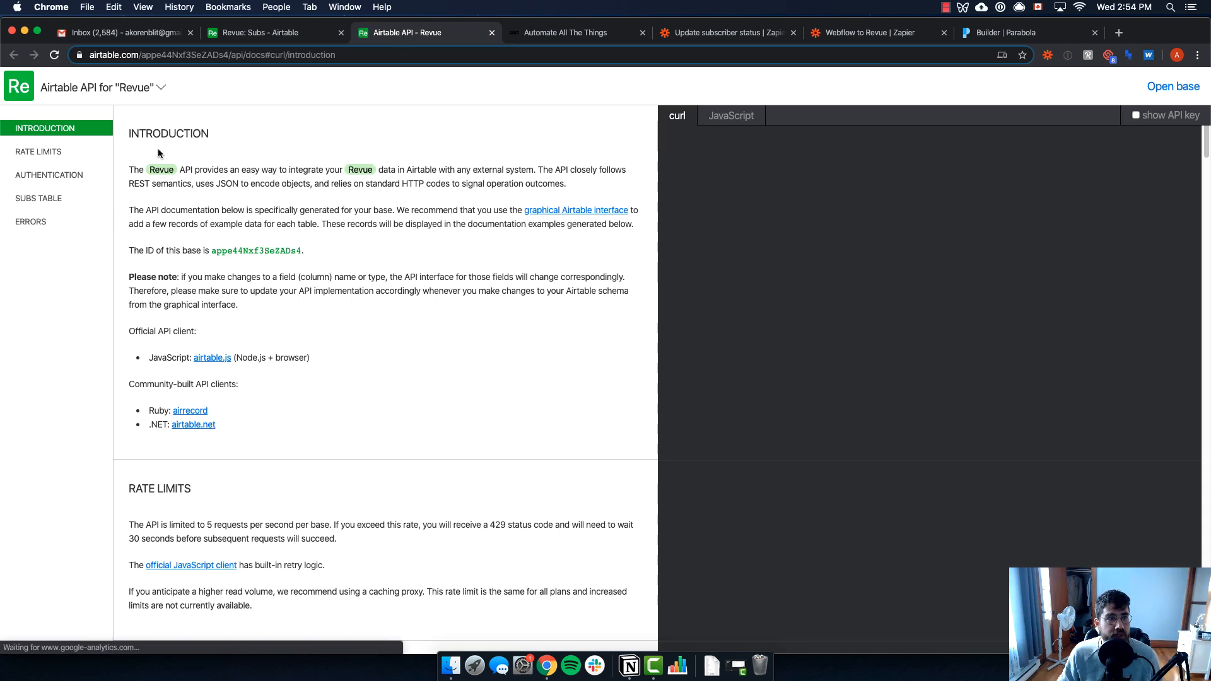
{"action": "left_click", "coordinate": [63, 198]}
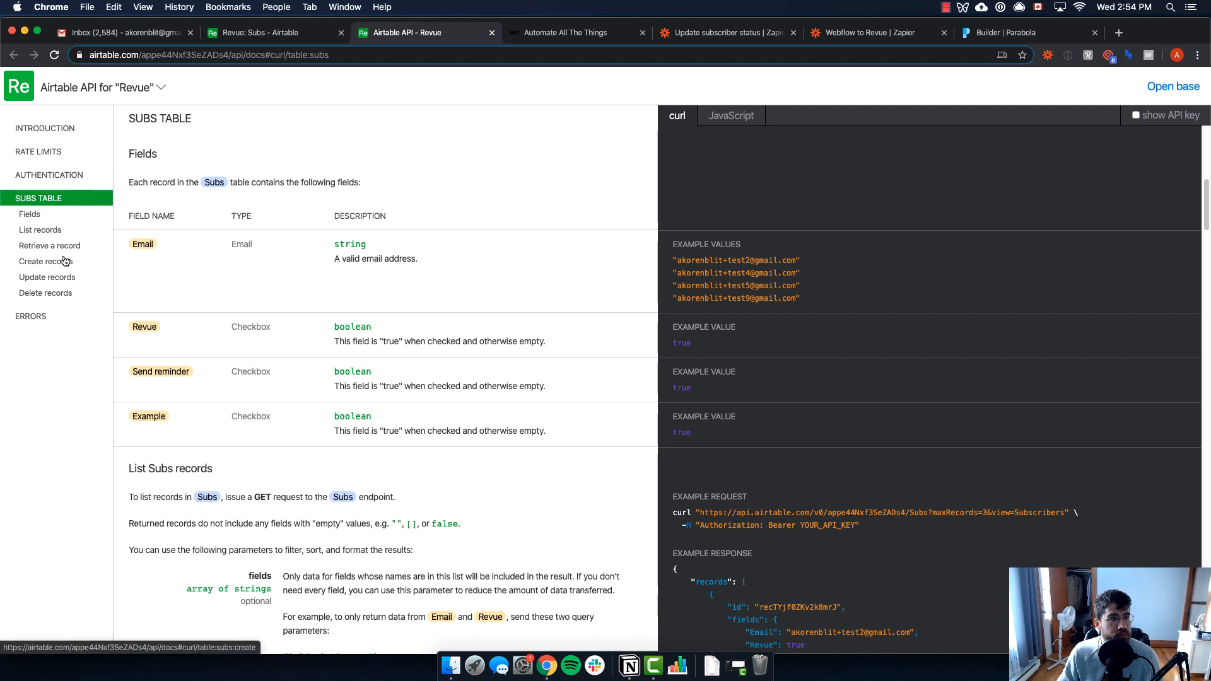
{"action": "left_click", "coordinate": [46, 278]}
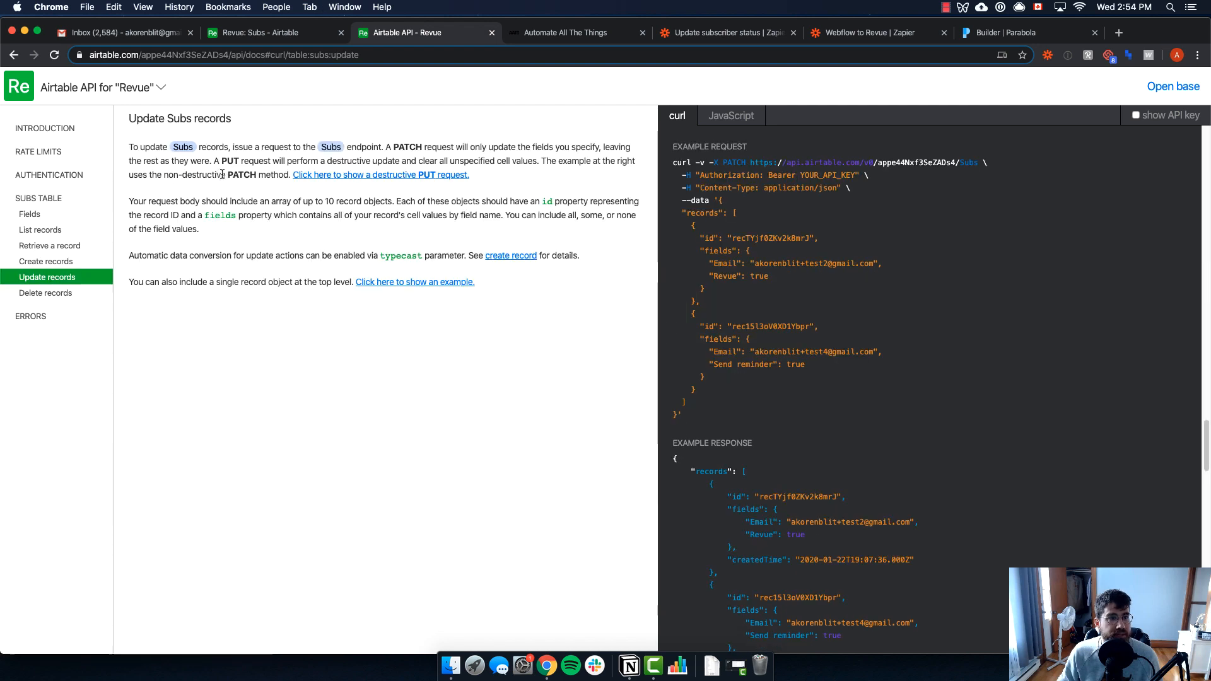
{"action": "left_click_drag", "start_coordinate": [227, 174], "coordinate": [252, 172]}
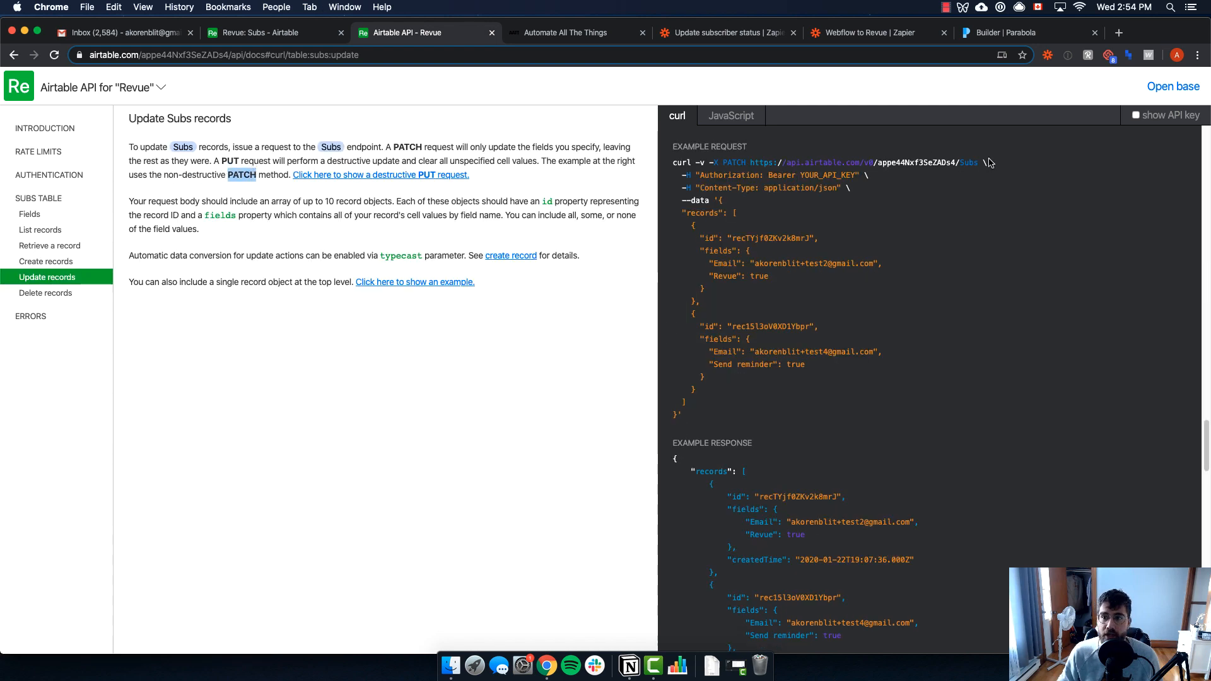
{"action": "left_click_drag", "start_coordinate": [978, 163], "coordinate": [749, 164]}
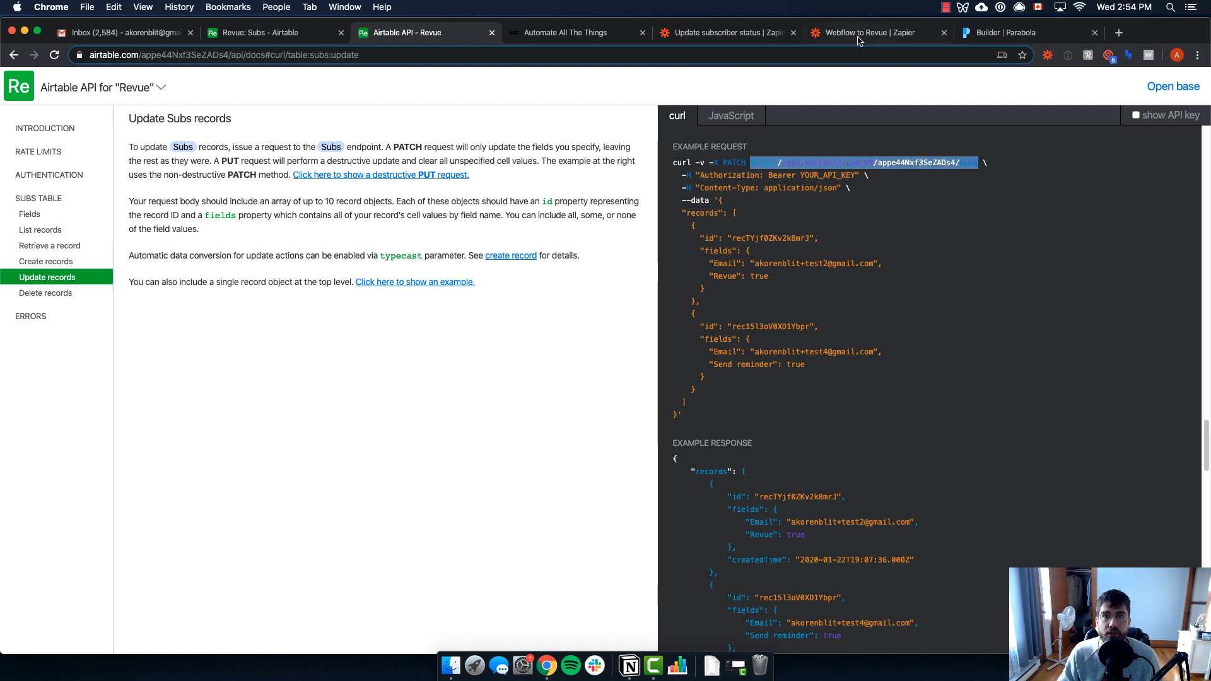
{"action": "left_click", "coordinate": [998, 38]}
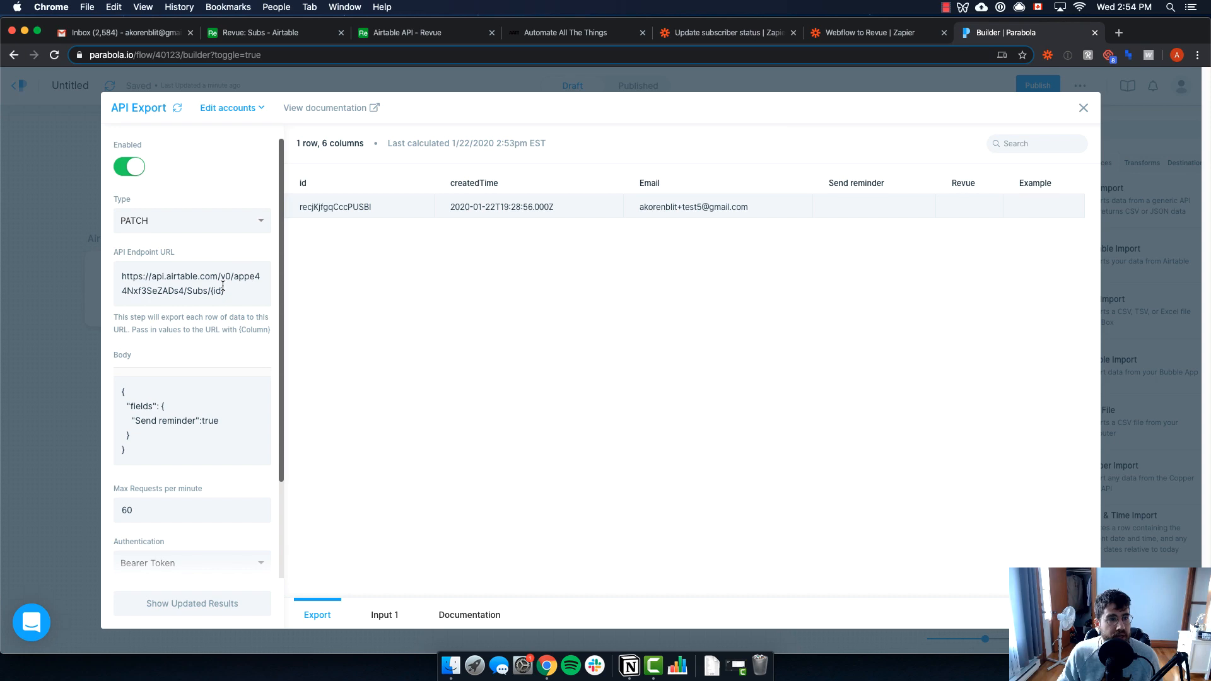
Compare the API Export's {id} endpoint URL with the docs' single-record update example
{"action": "left_click", "coordinate": [399, 37]}
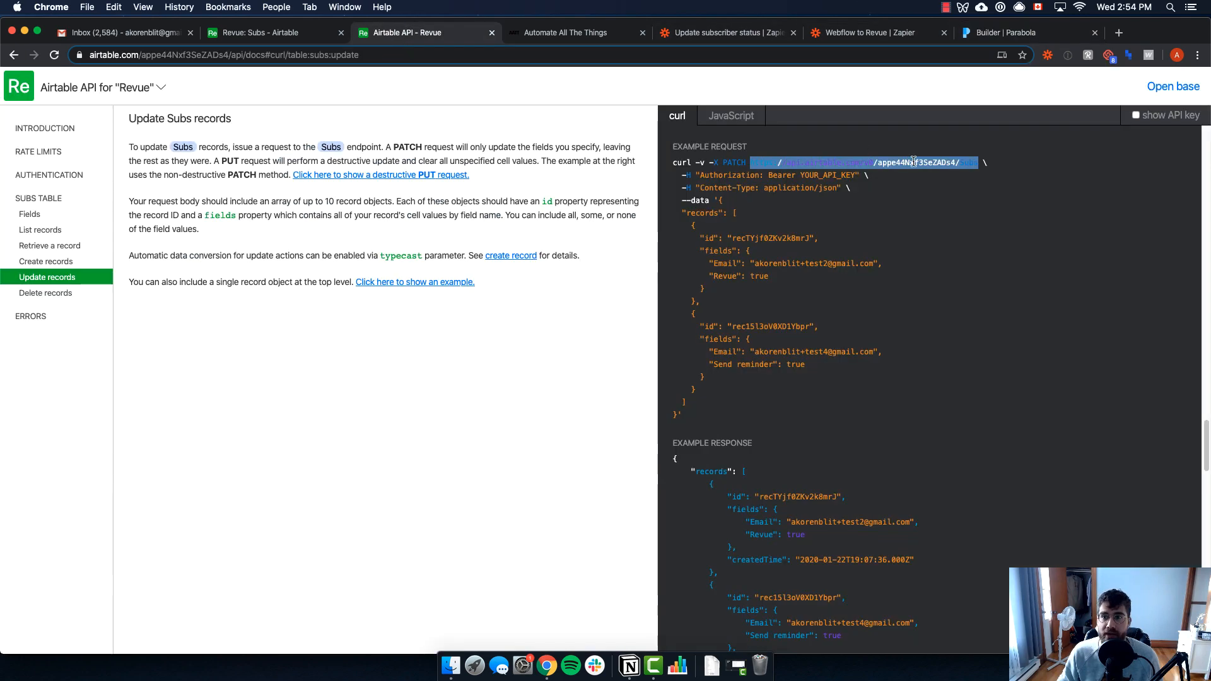
{"action": "left_click", "coordinate": [422, 284]}
{"action": "double_click", "coordinate": [1003, 163]}
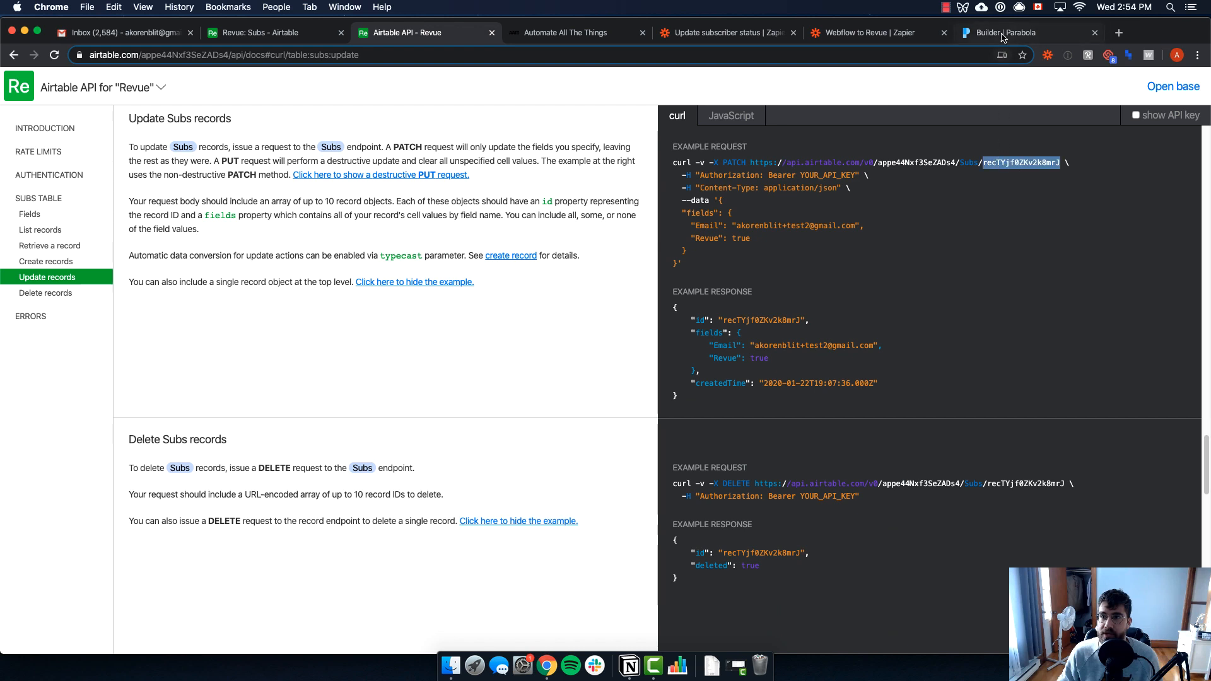
{"action": "left_click", "coordinate": [1002, 37]}
{"action": "left_click_drag", "start_coordinate": [210, 291], "coordinate": [225, 292]}
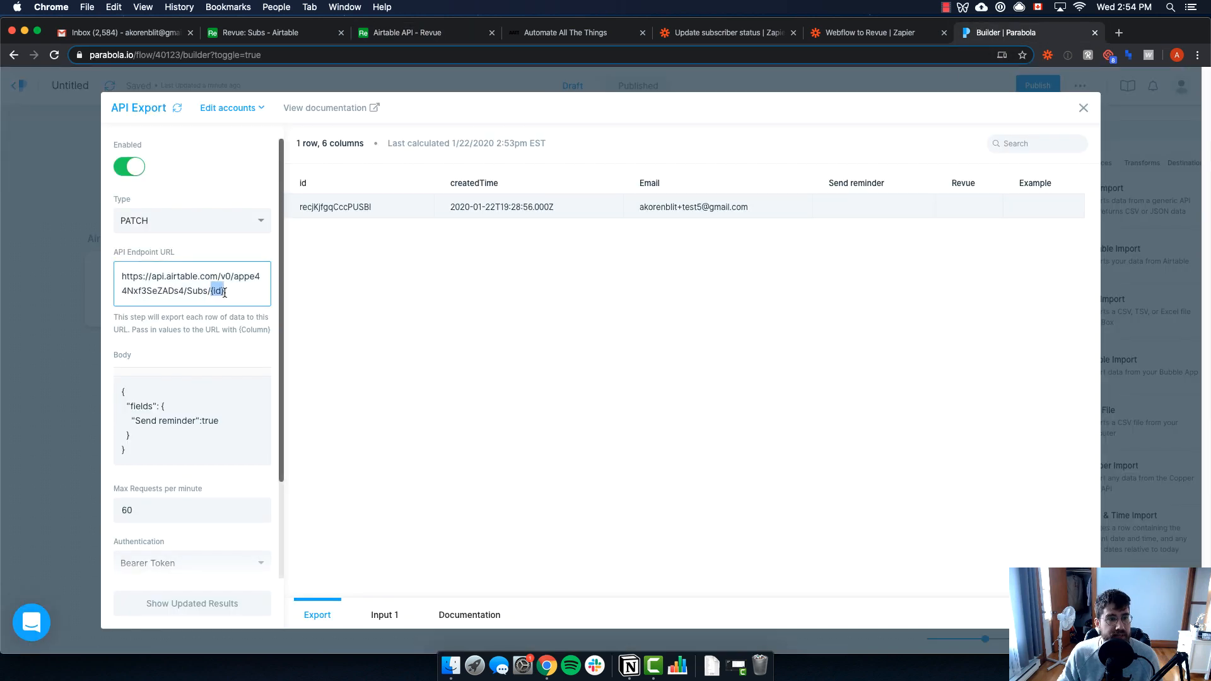
{"action": "left_click", "coordinate": [225, 292]}
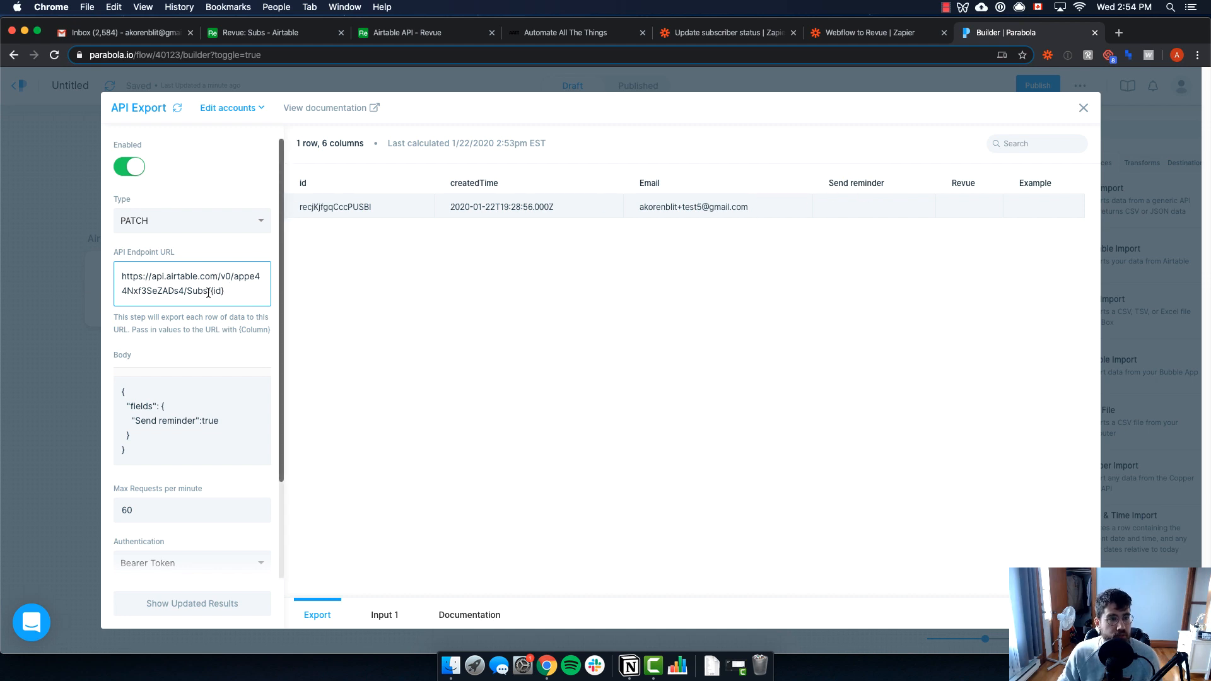
{"action": "left_click_drag", "start_coordinate": [211, 291], "coordinate": [224, 291]}
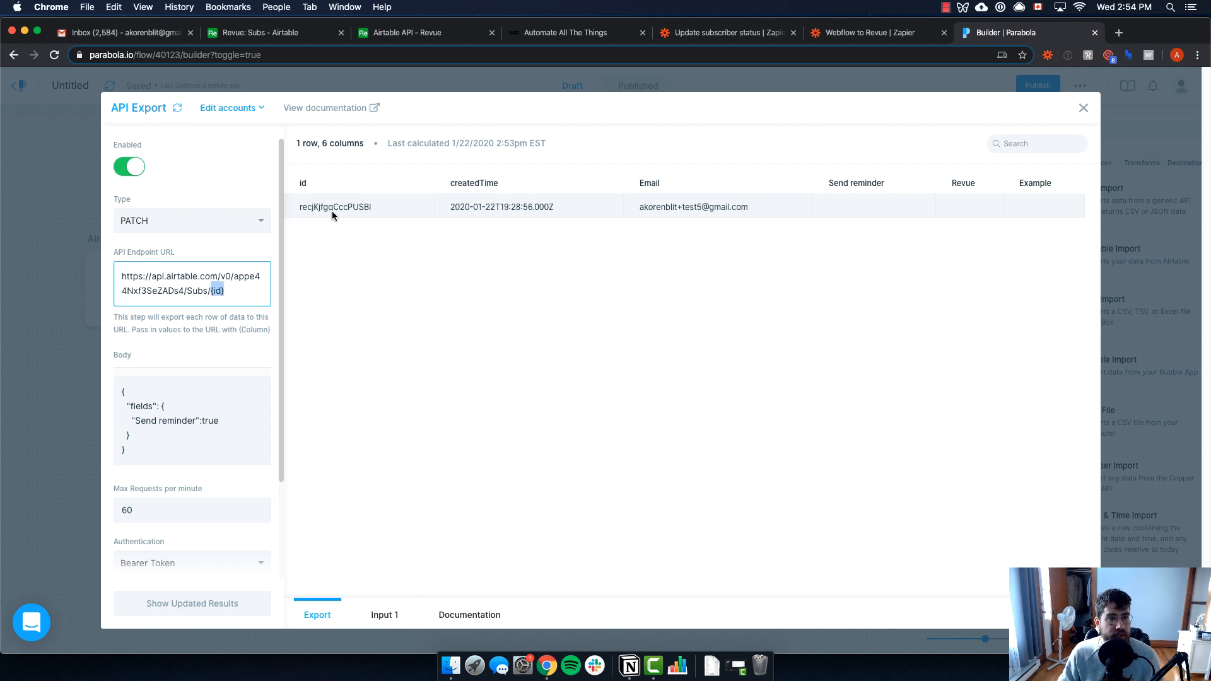
{"action": "left_click", "coordinate": [215, 291]}
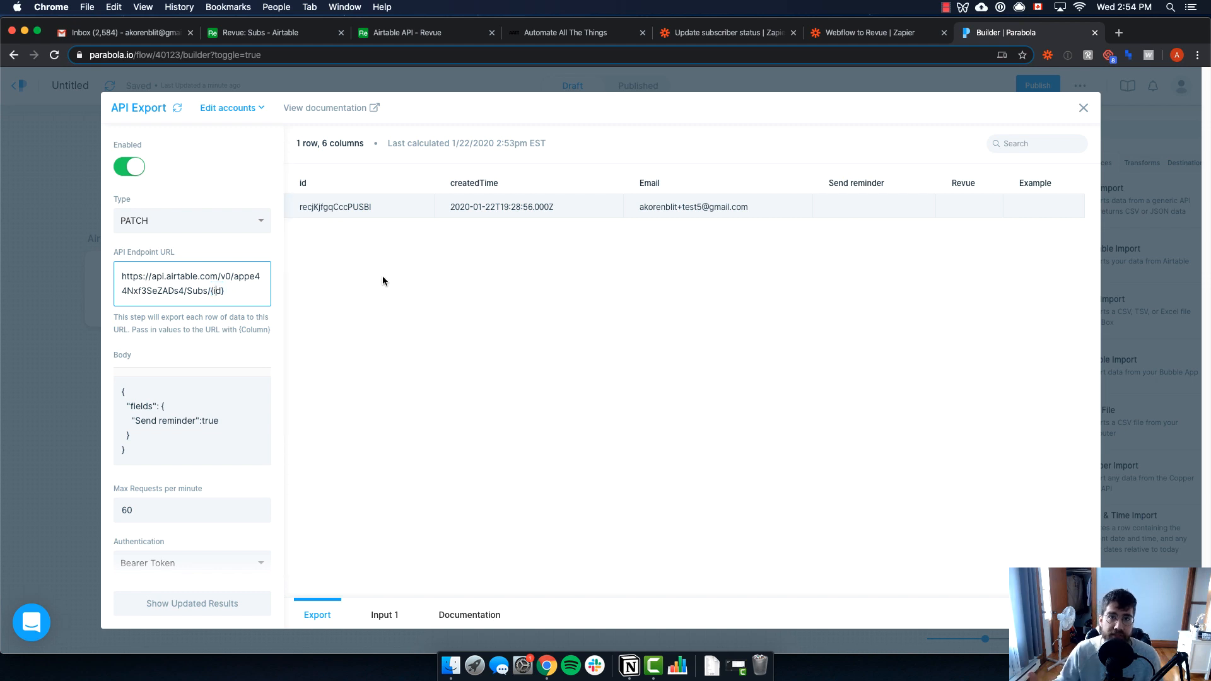
Check the request body's fields JSON against the Subs table and docs, then close the API Export dialog
{"action": "scroll", "coordinate": [135, 358], "scroll_direction": "down", "scroll_amount": 1}
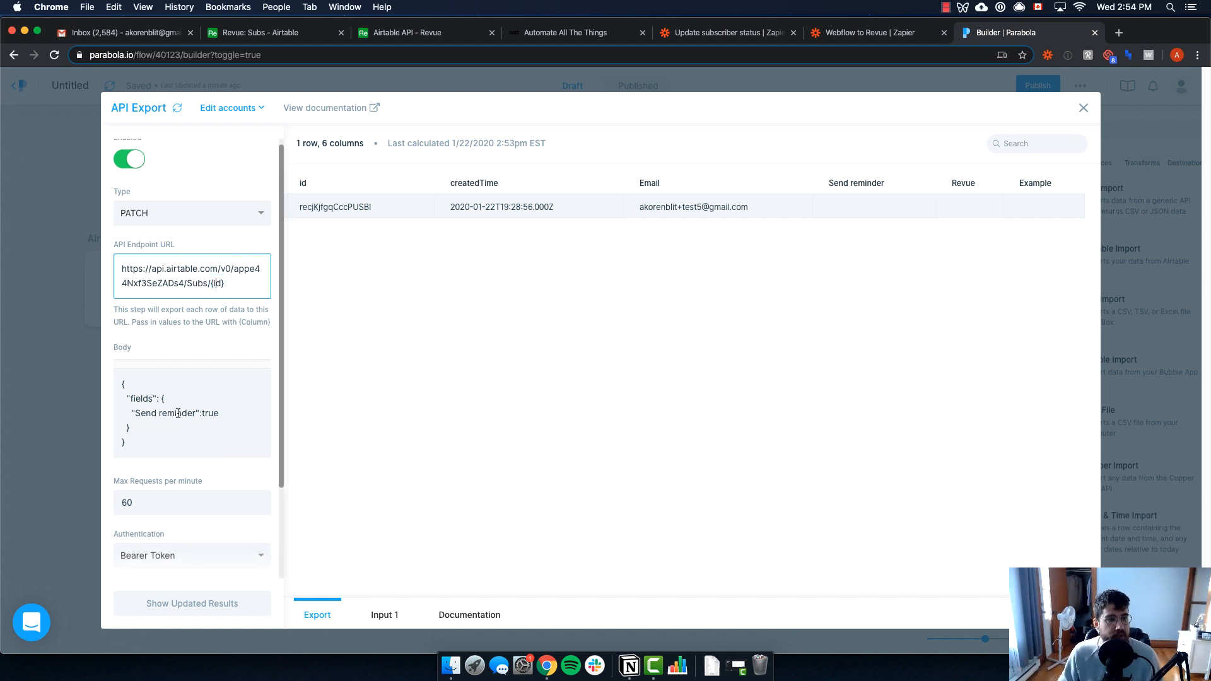
{"action": "left_click_drag", "start_coordinate": [123, 387], "coordinate": [202, 408]}
{"action": "left_click", "coordinate": [142, 390]}
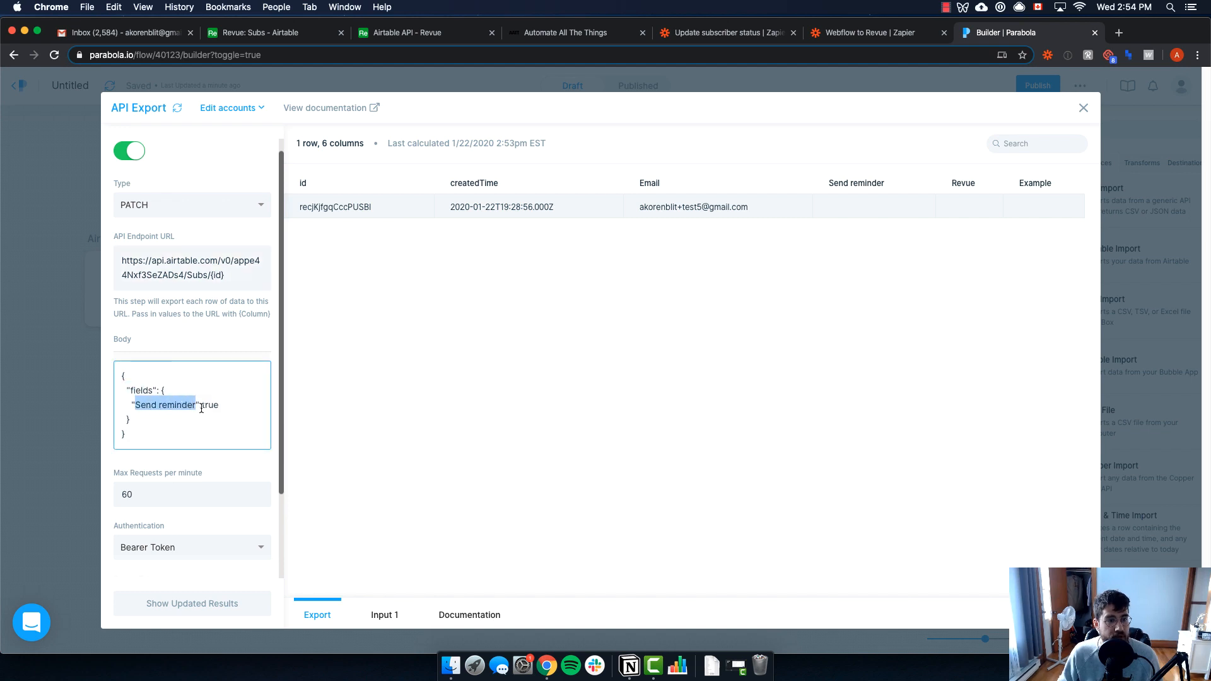
{"action": "left_click", "coordinate": [274, 35]}
{"action": "left_click", "coordinate": [424, 34]}
{"action": "left_click", "coordinate": [300, 34]}
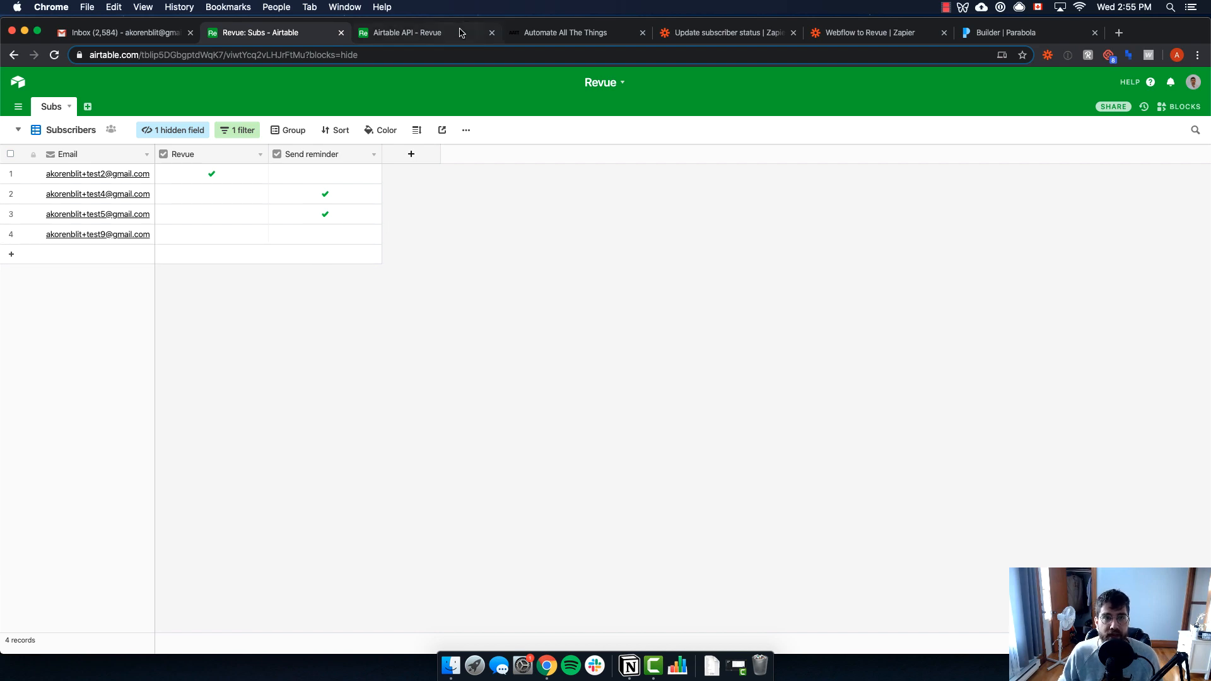
{"action": "left_click", "coordinate": [1008, 33]}
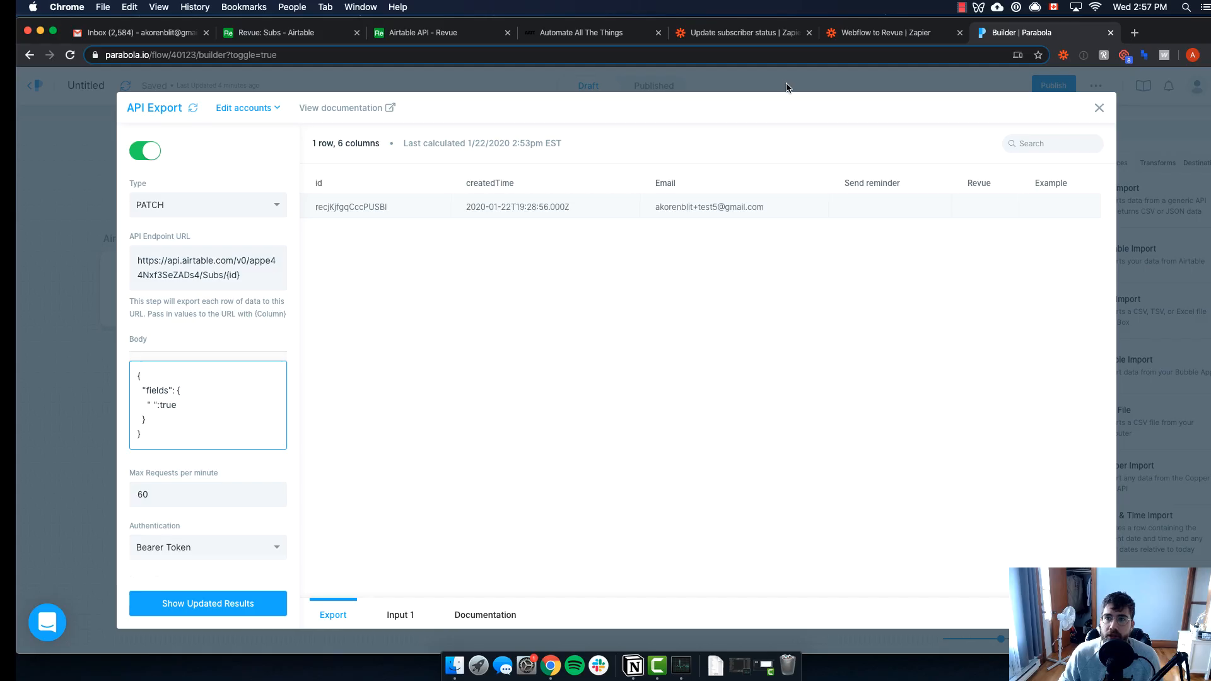
{"action": "left_click", "coordinate": [768, 83]}
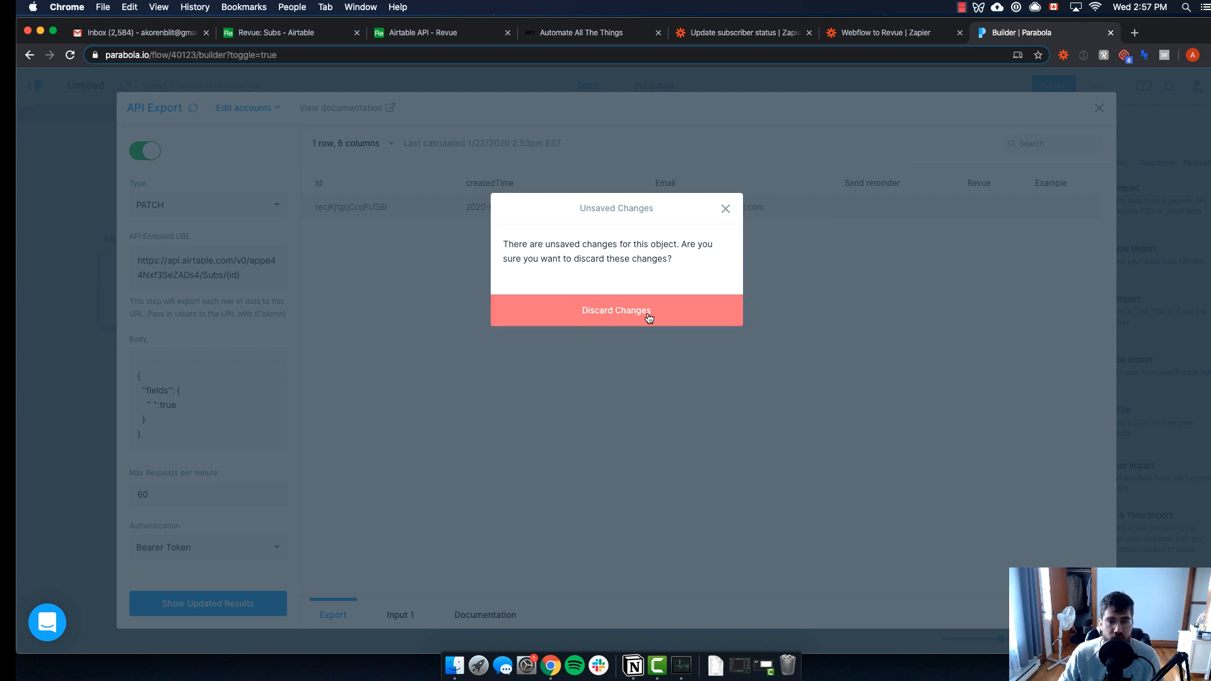
Discard the API Export edits, run the published flow with Run Now, and check Airtable
{"action": "left_click", "coordinate": [643, 313]}
{"action": "left_click", "coordinate": [660, 90]}
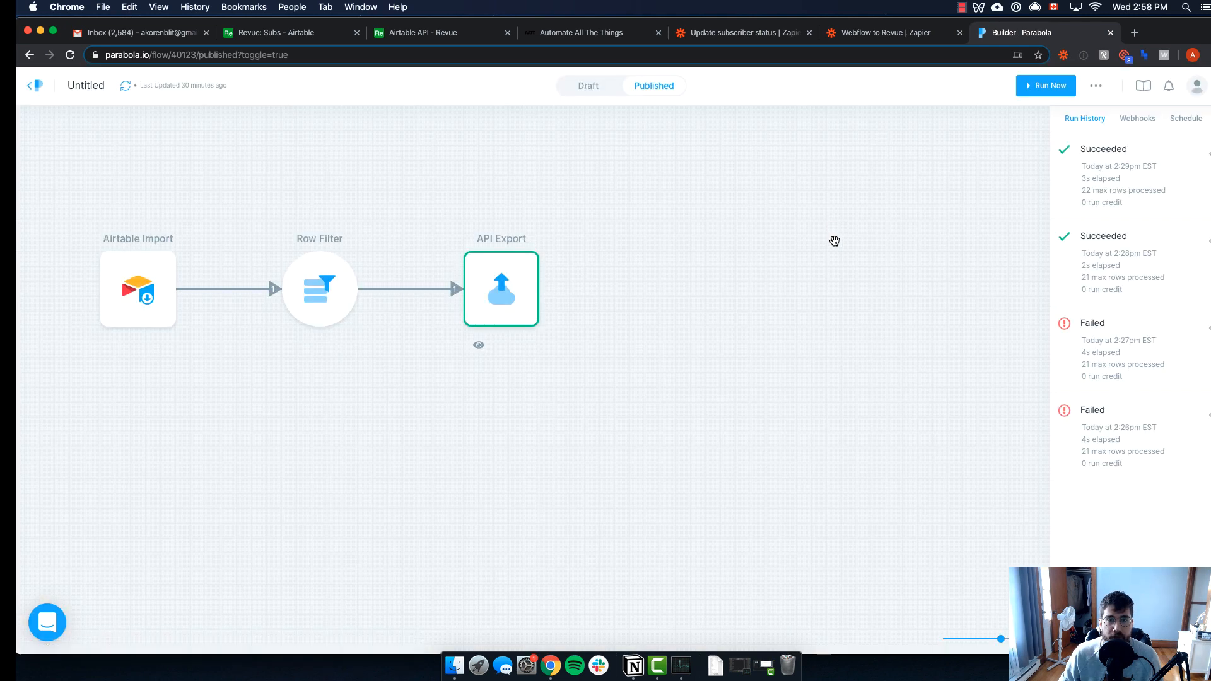
{"action": "left_click", "coordinate": [1050, 93]}
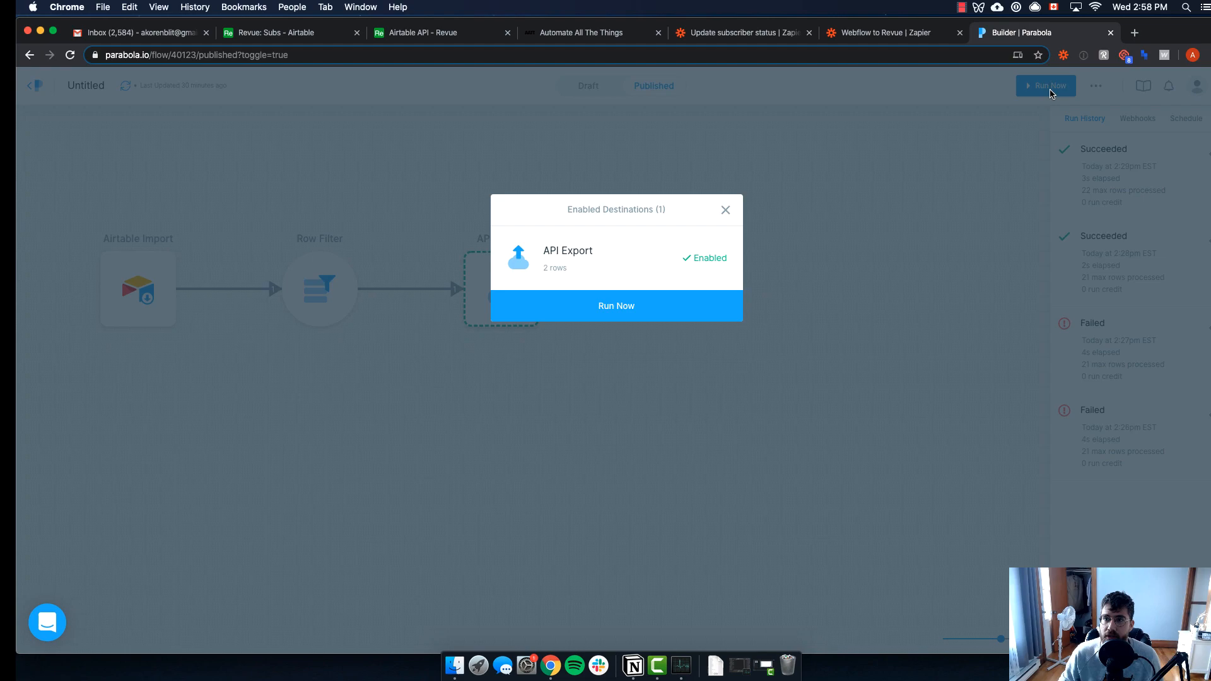
{"action": "left_click", "coordinate": [656, 310]}
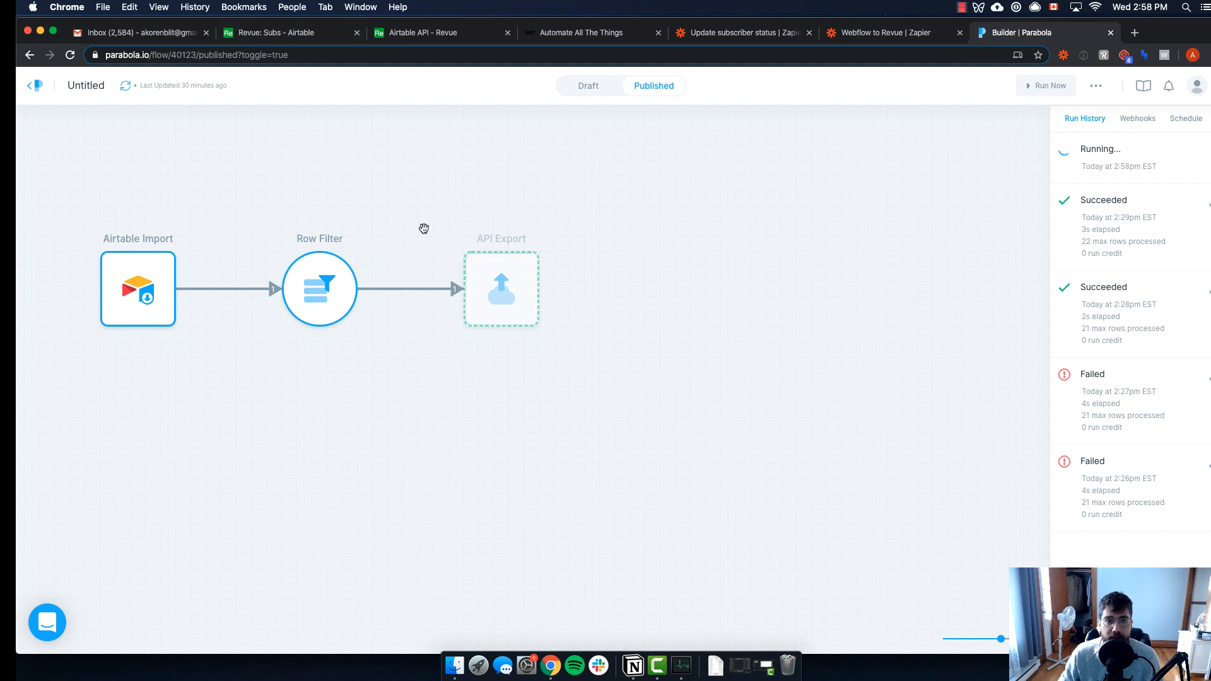
{"action": "left_click", "coordinate": [300, 34]}
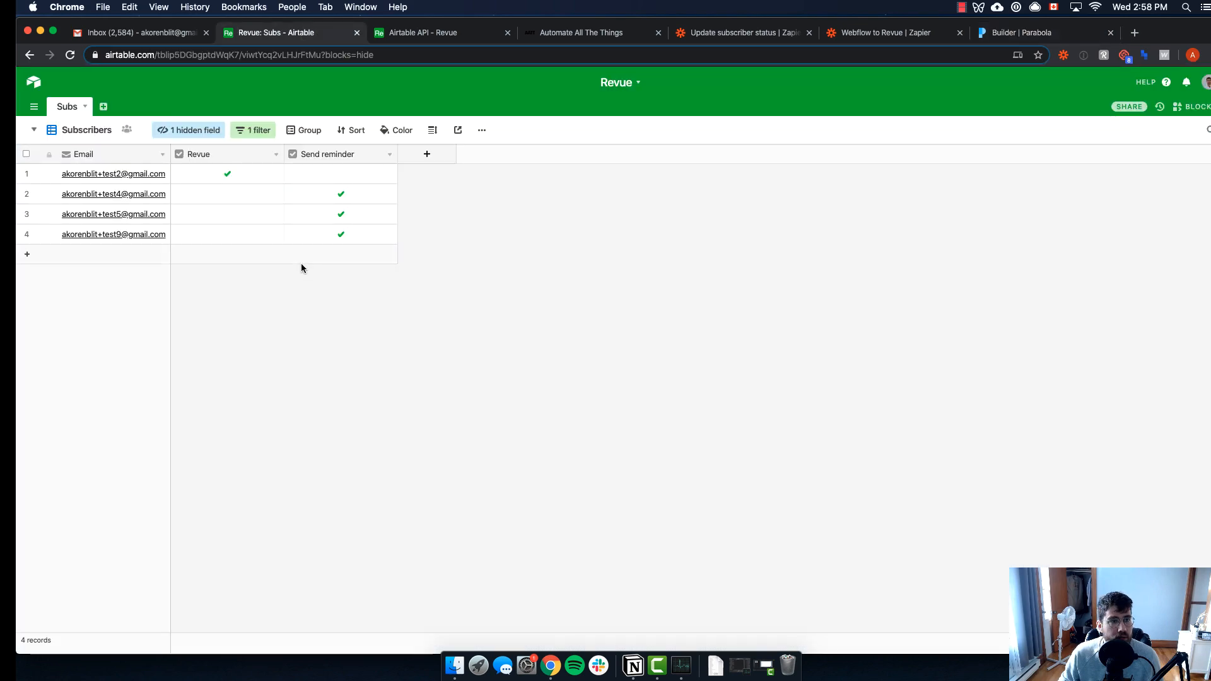
Confirm row 4's Send reminder, then tick 'Parabola check for no validation' in Notion
{"action": "left_click", "coordinate": [341, 234]}
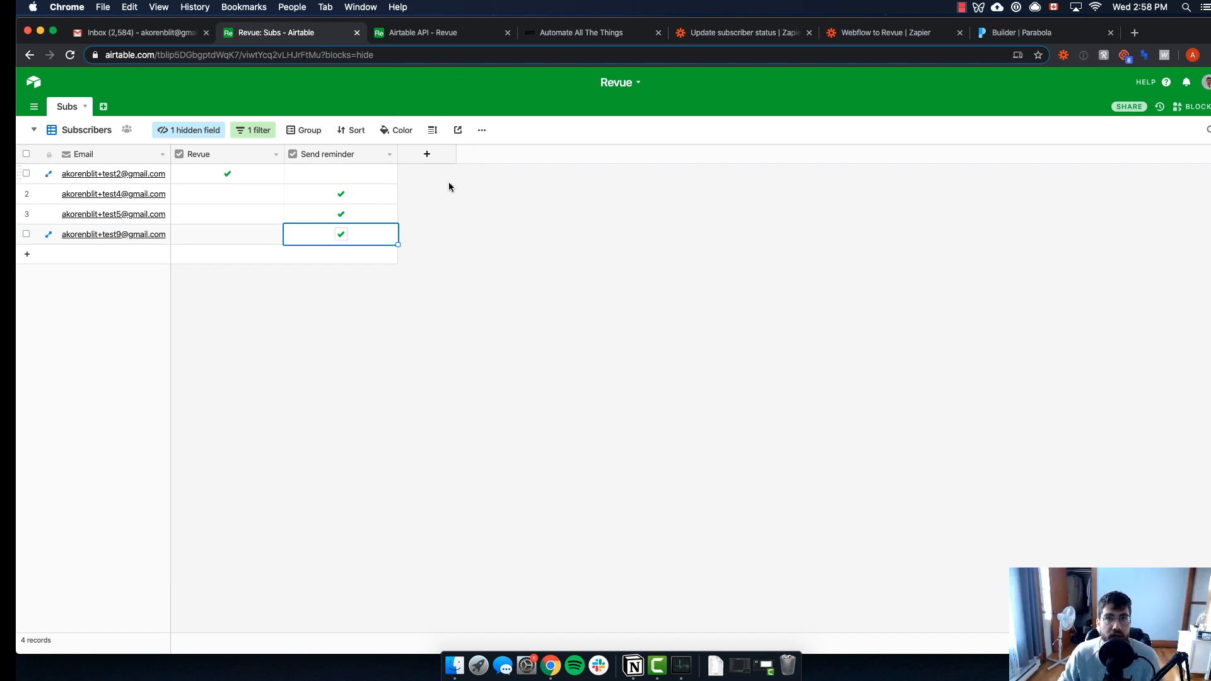
{"action": "key", "text": "super+Tab"}
{"action": "key", "text": "super+Tab"}
{"action": "key", "text": "super+Tab"}
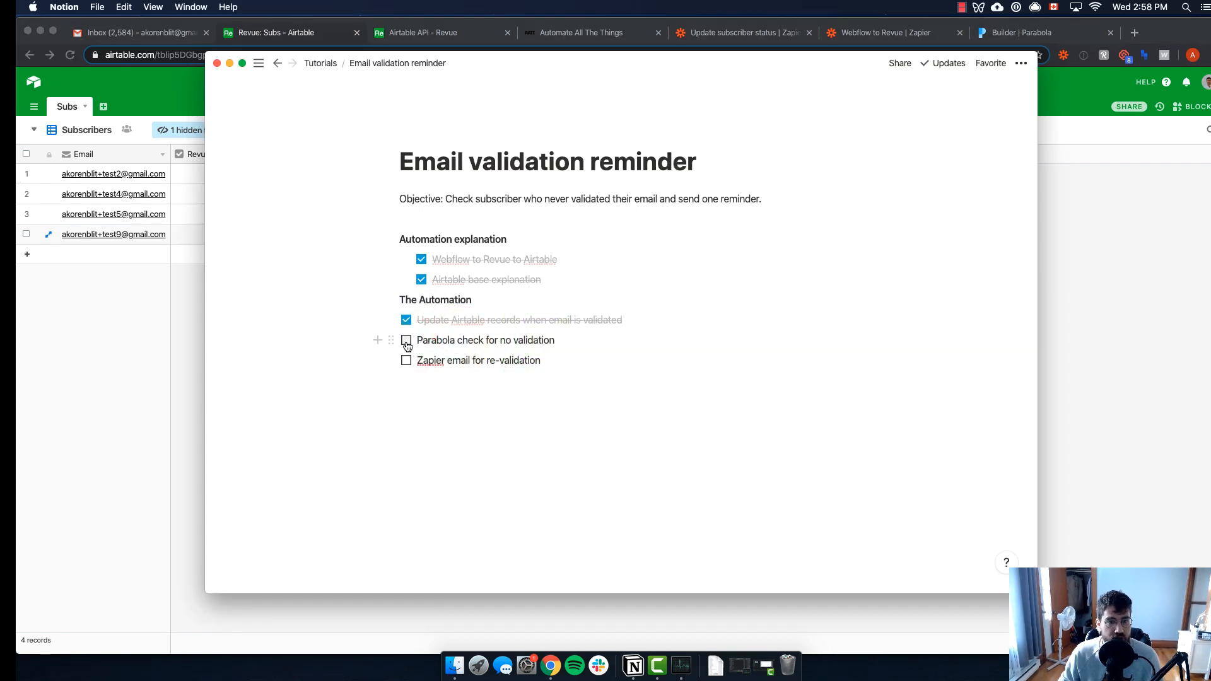
{"action": "left_click", "coordinate": [406, 341]}
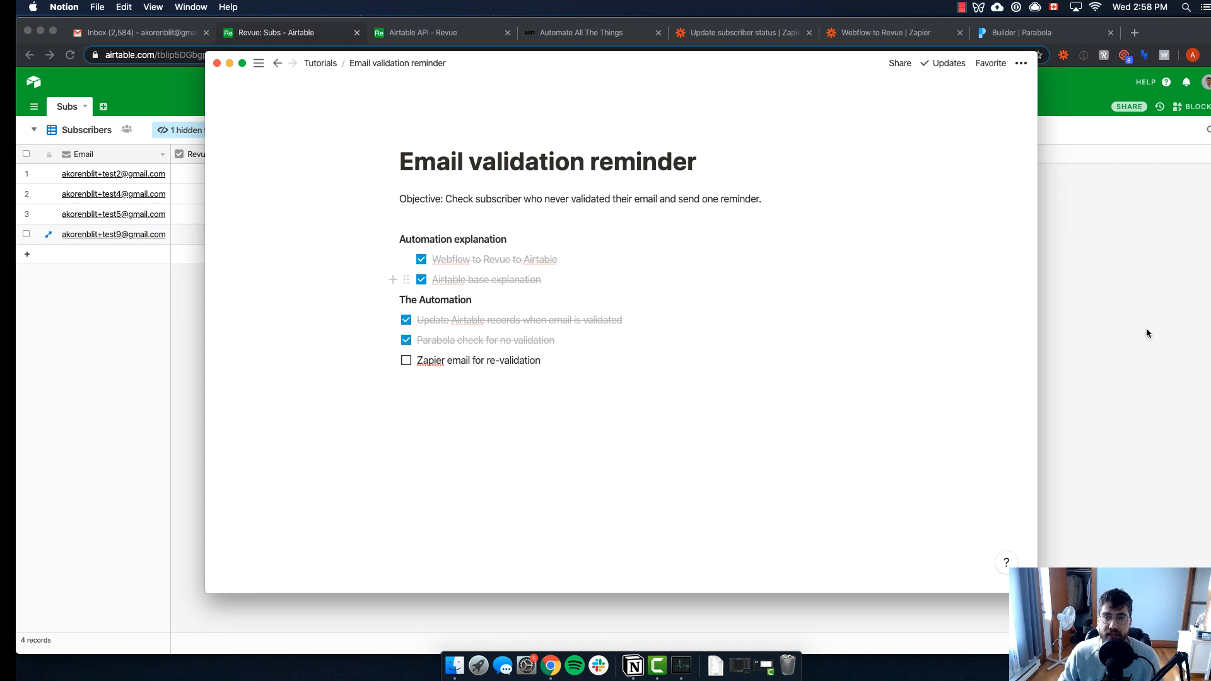
{"action": "left_click", "coordinate": [1146, 333]}
{"action": "left_click", "coordinate": [711, 38]}
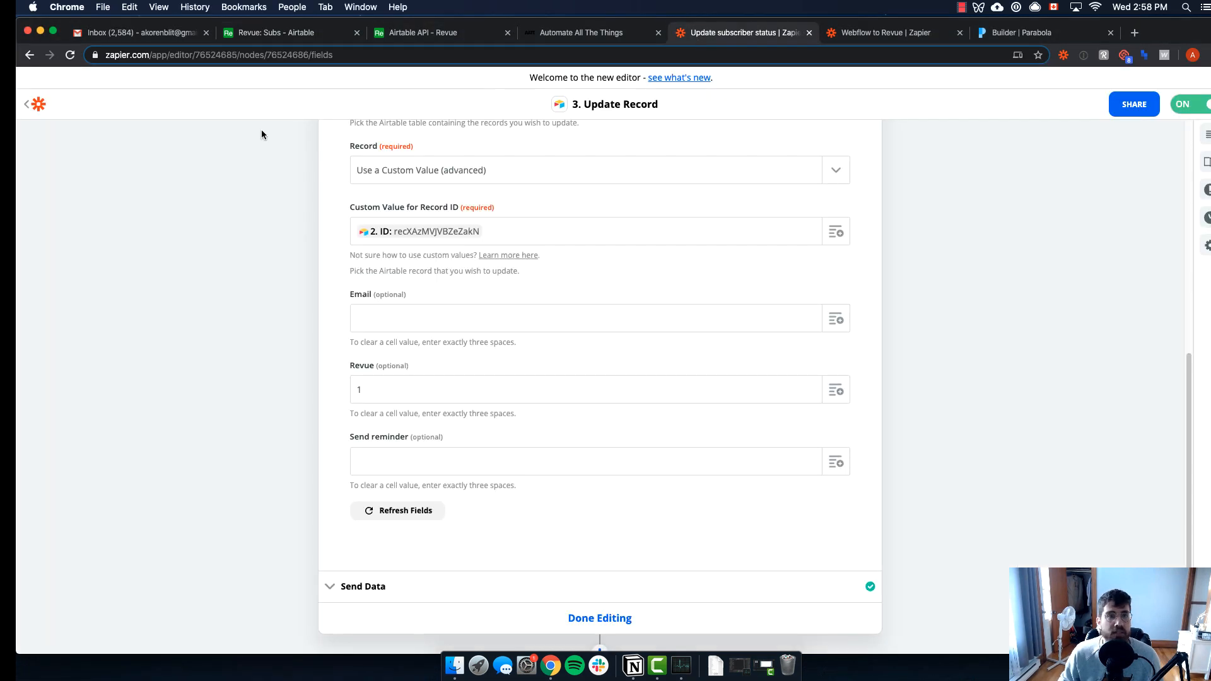
Open the Send email reminder zap in the editor from My Zaps, then return to Airtable
{"action": "left_click", "coordinate": [39, 108]}
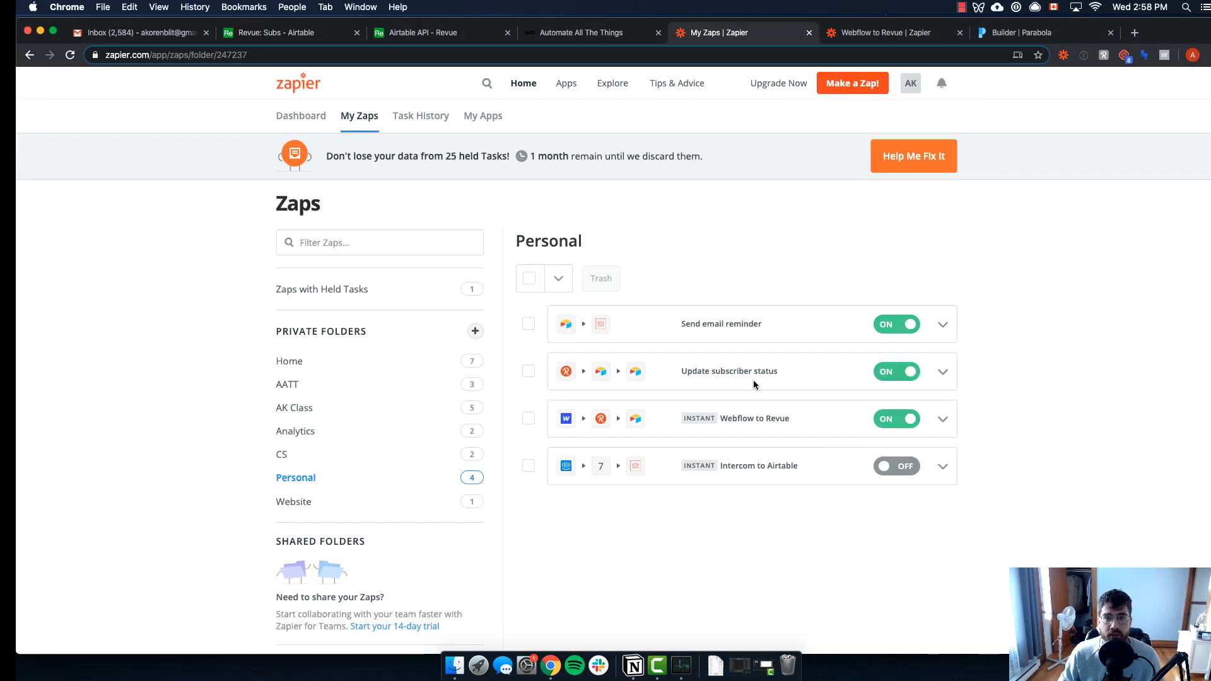
{"action": "left_click", "coordinate": [941, 326]}
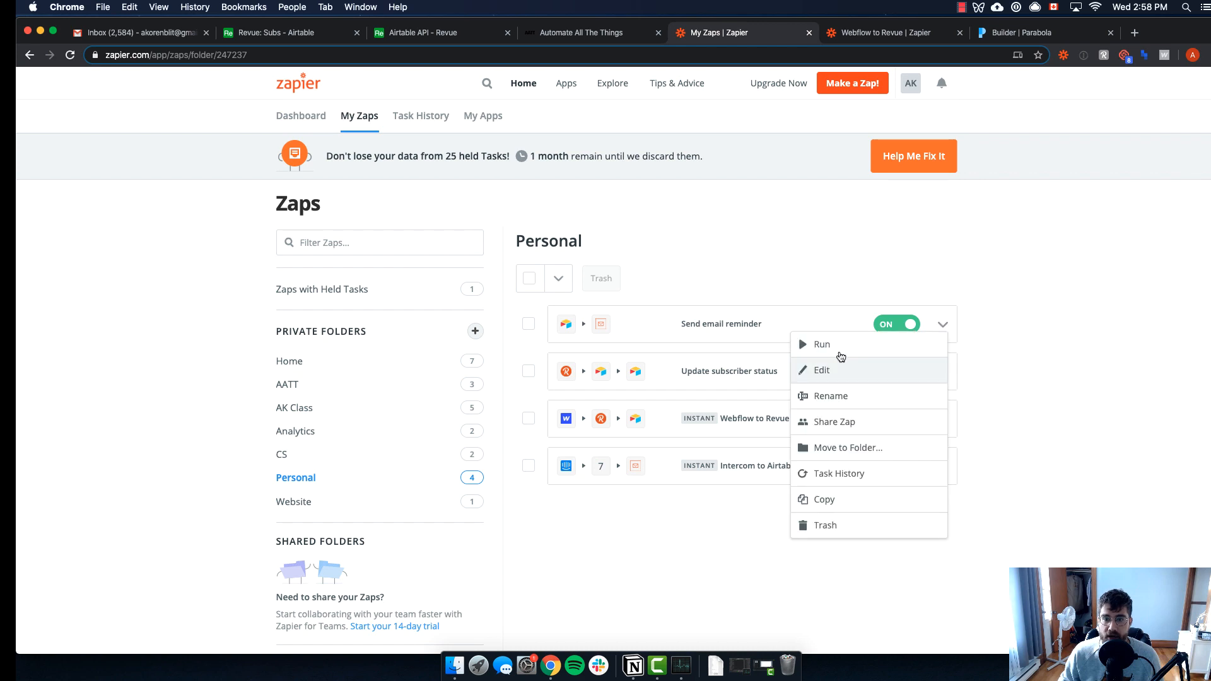
{"action": "left_click", "coordinate": [831, 374]}
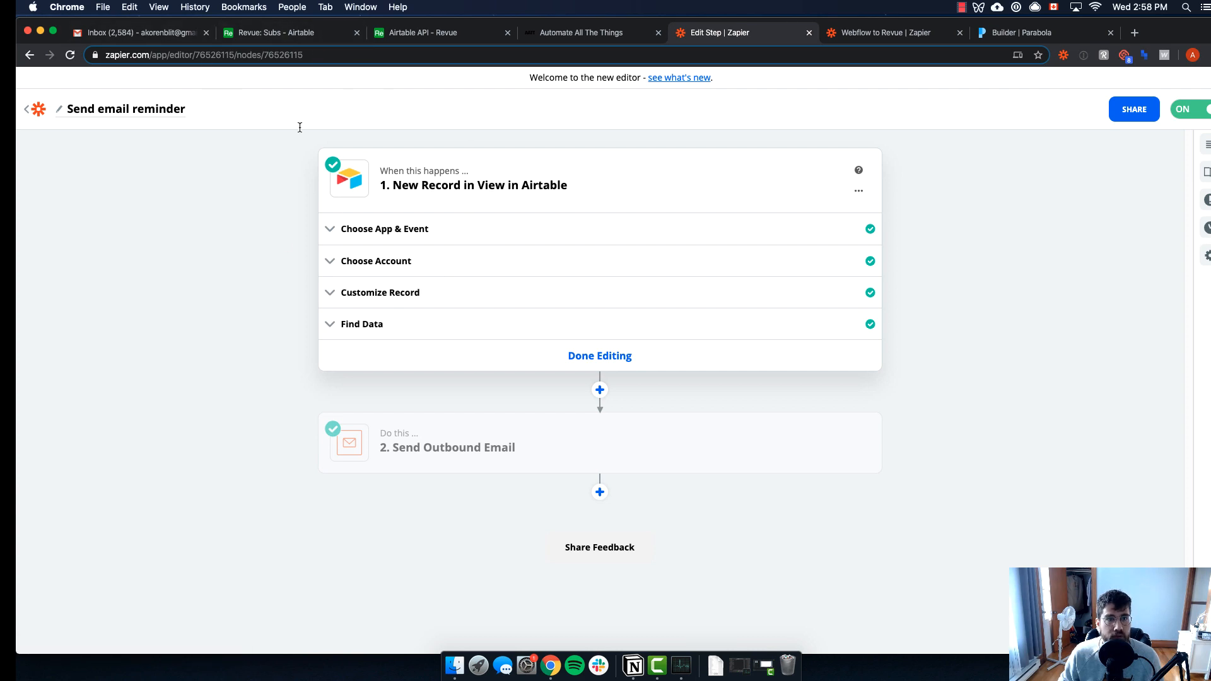
{"action": "left_click", "coordinate": [277, 33]}
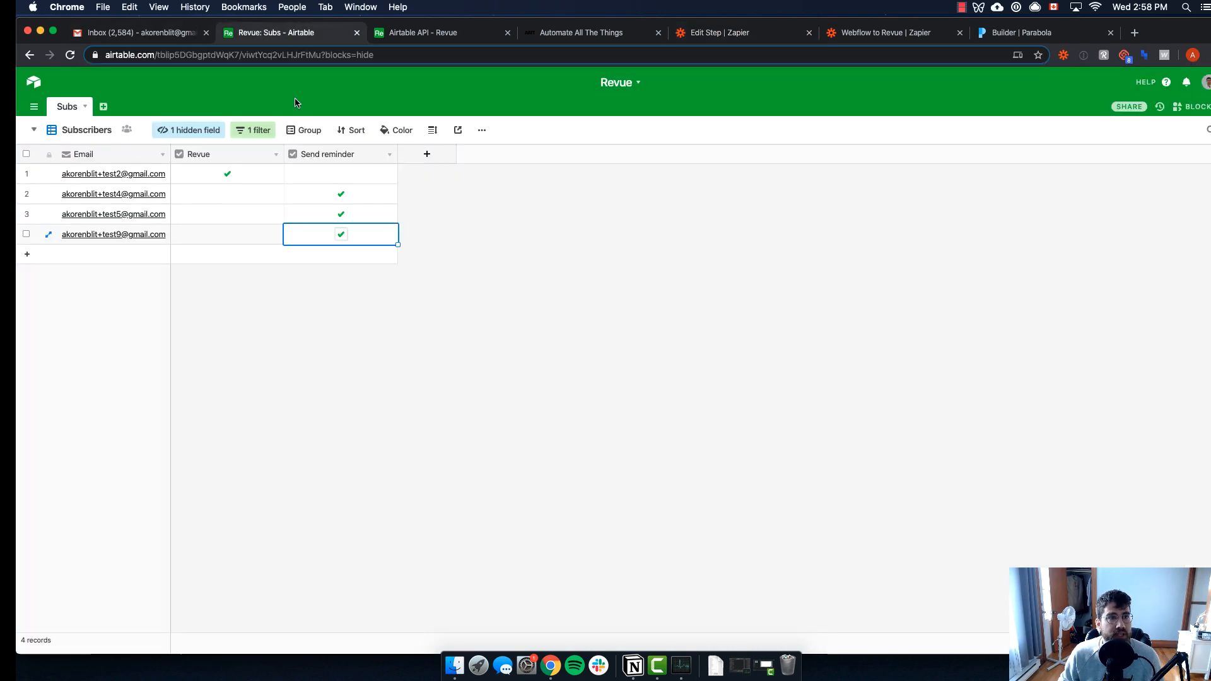
Switch Subs to the Send email view and review its Example and Send reminder filters
{"action": "left_click", "coordinate": [46, 129]}
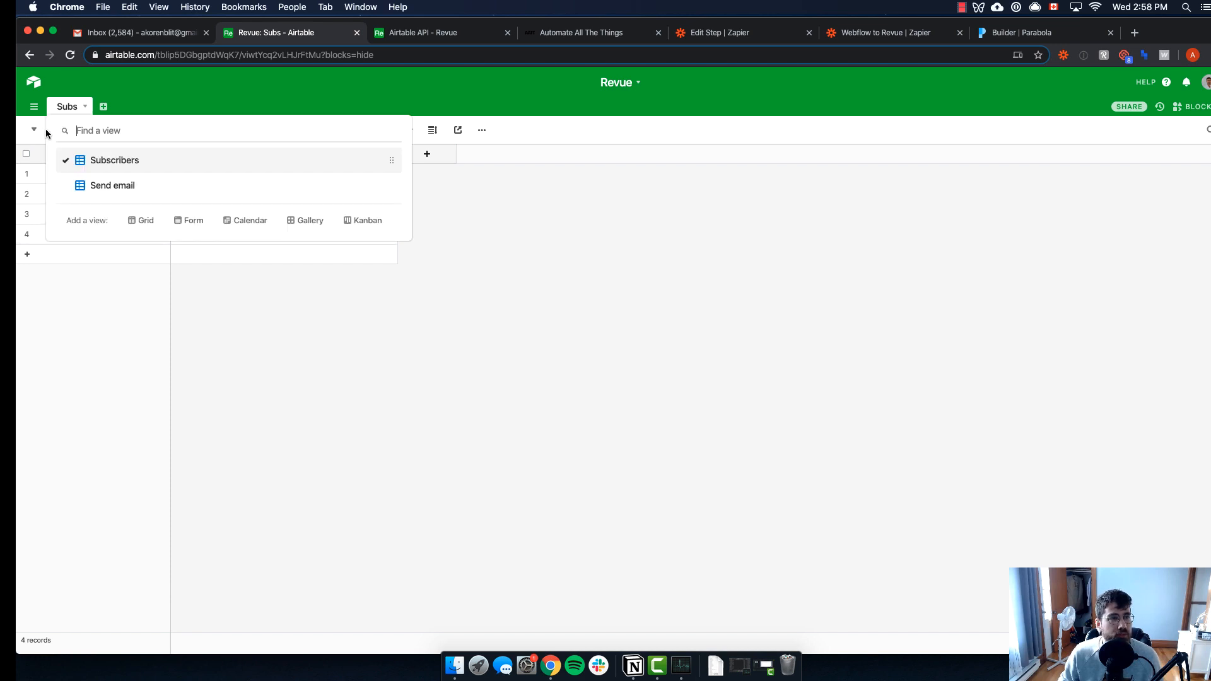
{"action": "left_click", "coordinate": [128, 186]}
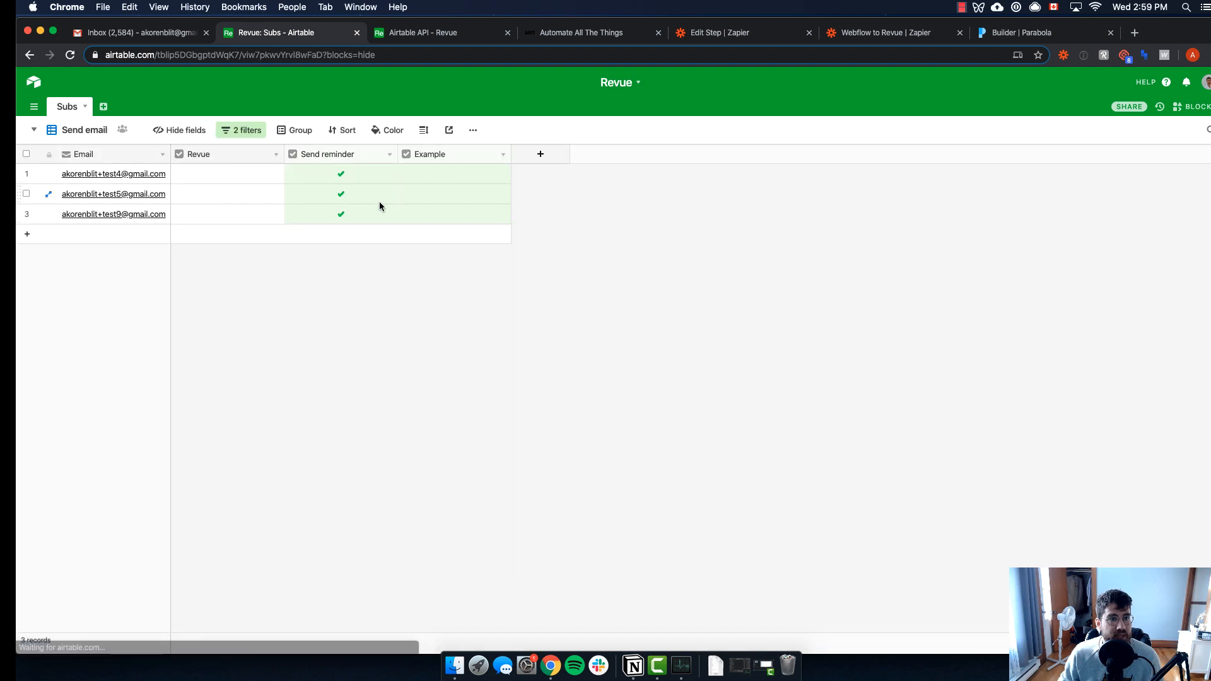
{"action": "left_click", "coordinate": [241, 132]}
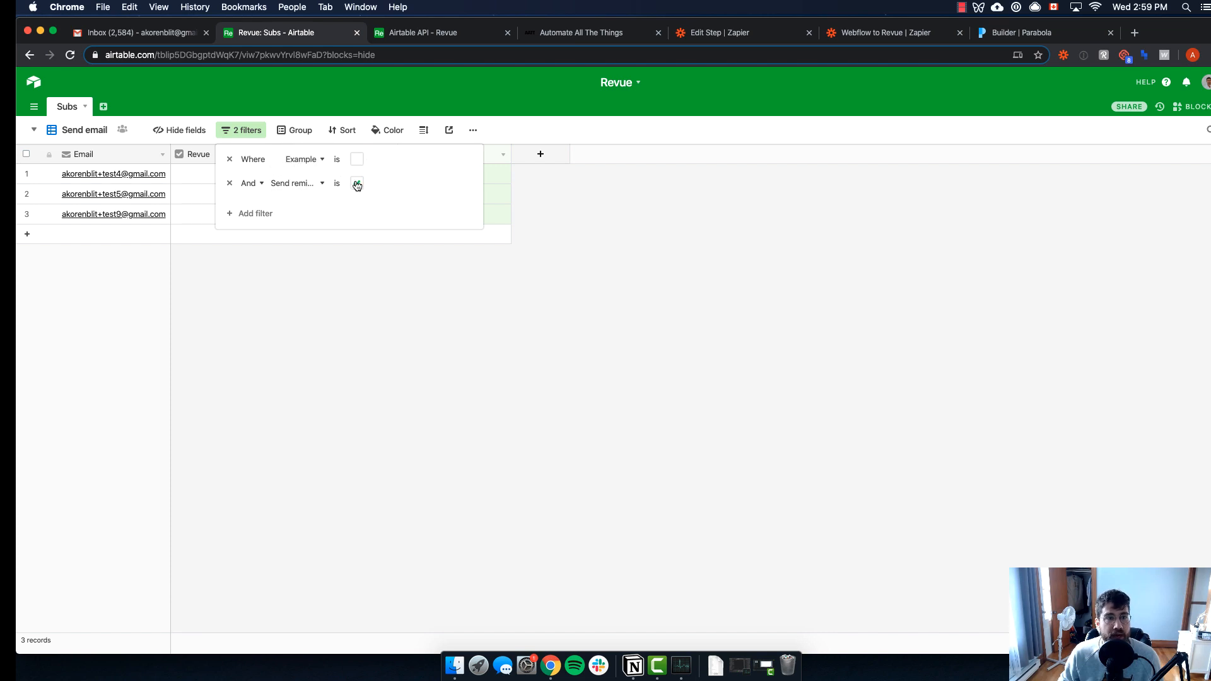
{"action": "left_click", "coordinate": [490, 320]}
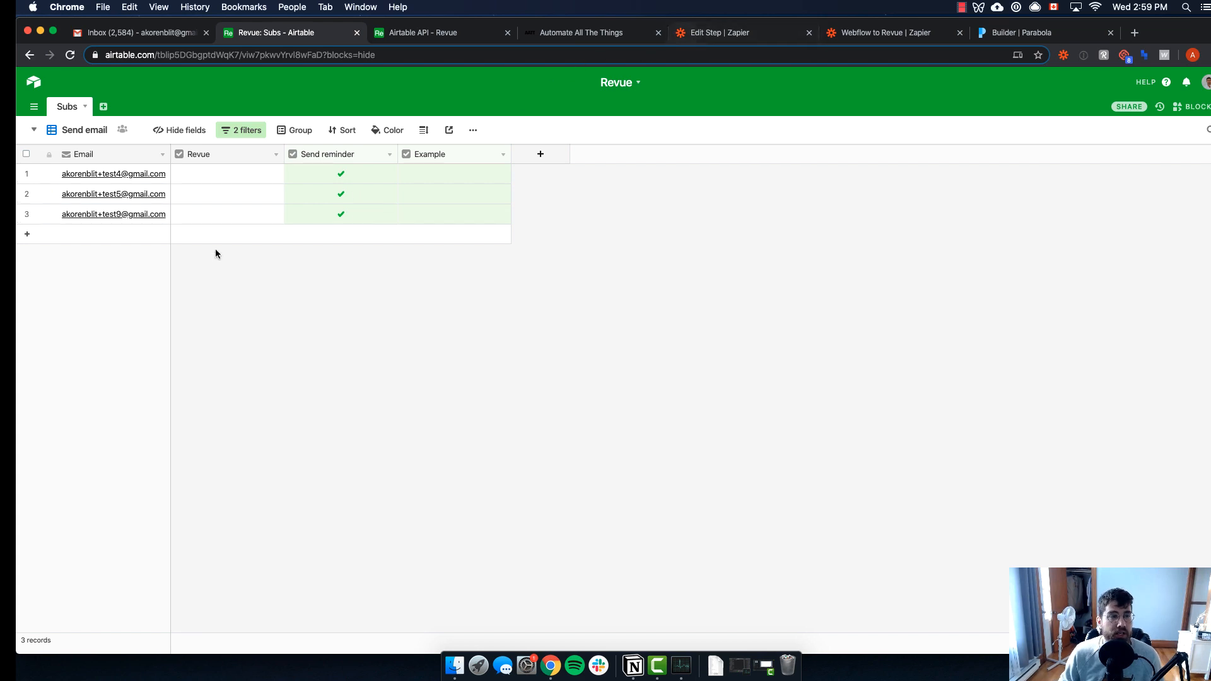
{"action": "left_click", "coordinate": [697, 35]}
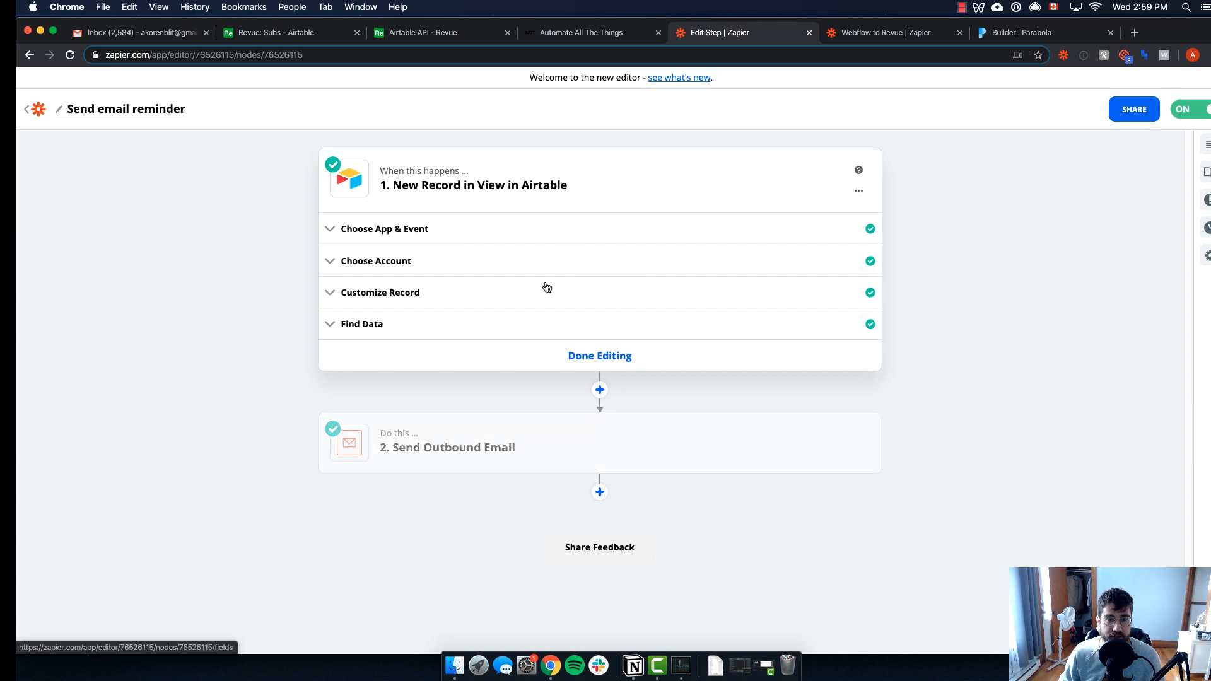
Inspect the Send Outbound Email step's test result and mapped recipient, subject and body
{"action": "left_click", "coordinate": [576, 421]}
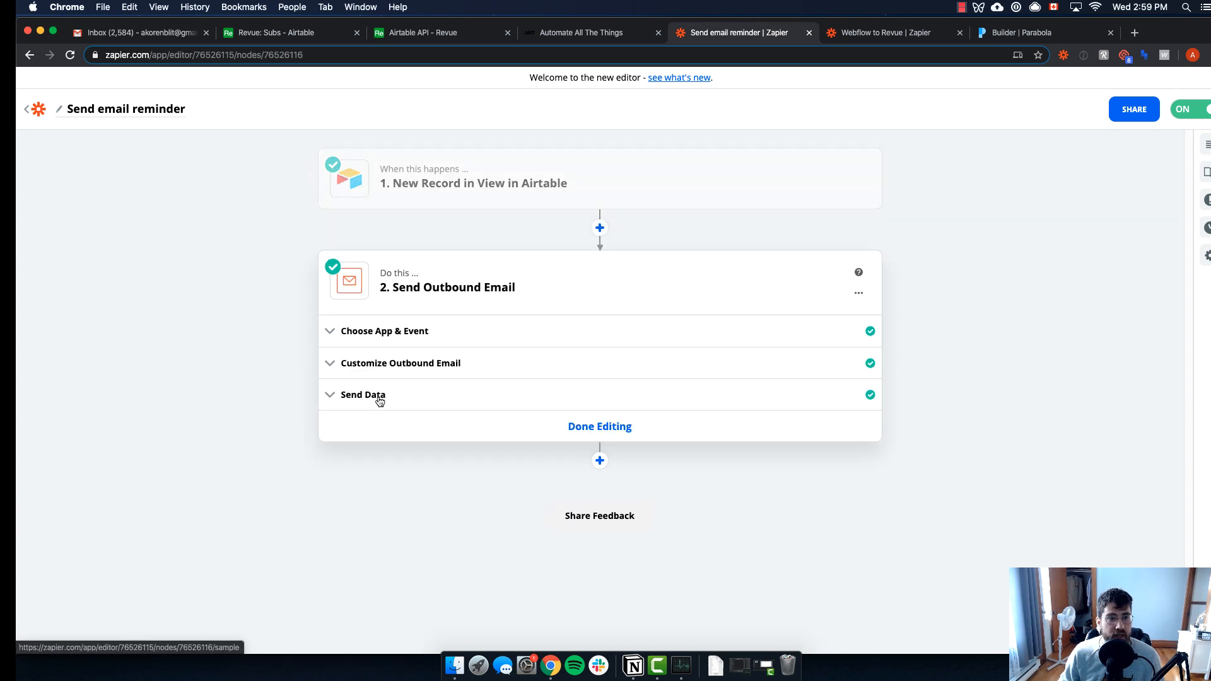
{"action": "left_click", "coordinate": [378, 396]}
{"action": "left_click", "coordinate": [532, 366]}
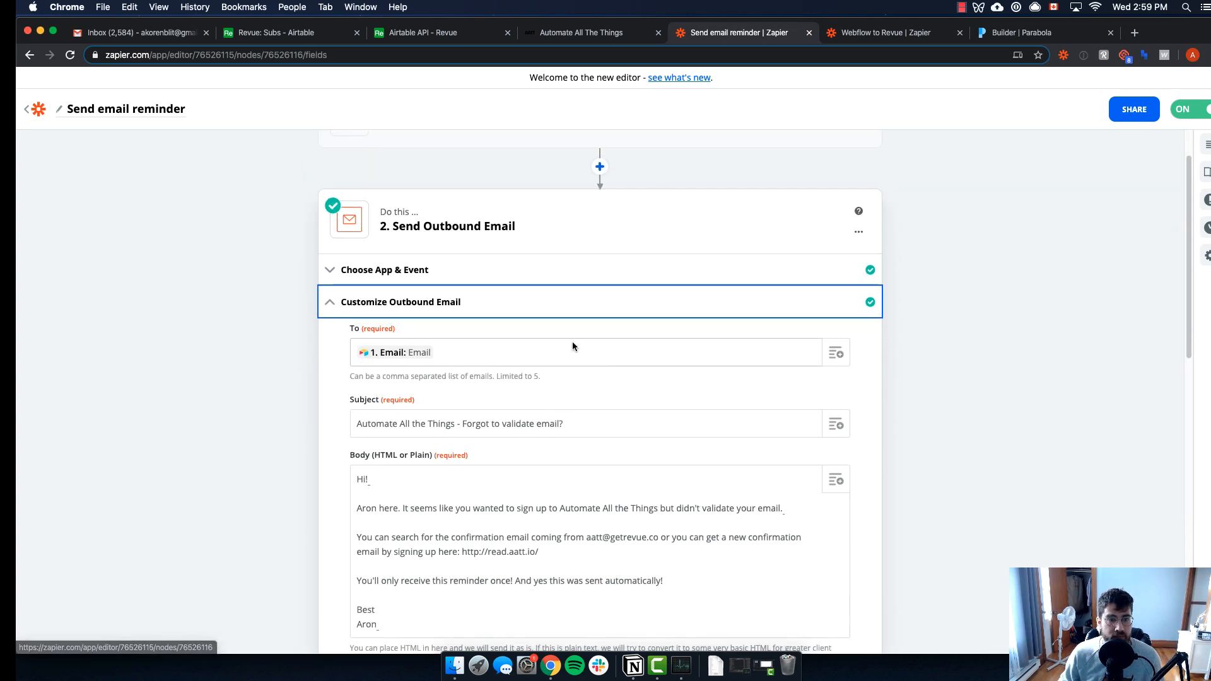
{"action": "scroll", "coordinate": [500, 284], "scroll_direction": "down", "scroll_amount": 4}
{"action": "scroll", "coordinate": [498, 257], "scroll_direction": "up", "scroll_amount": 2}
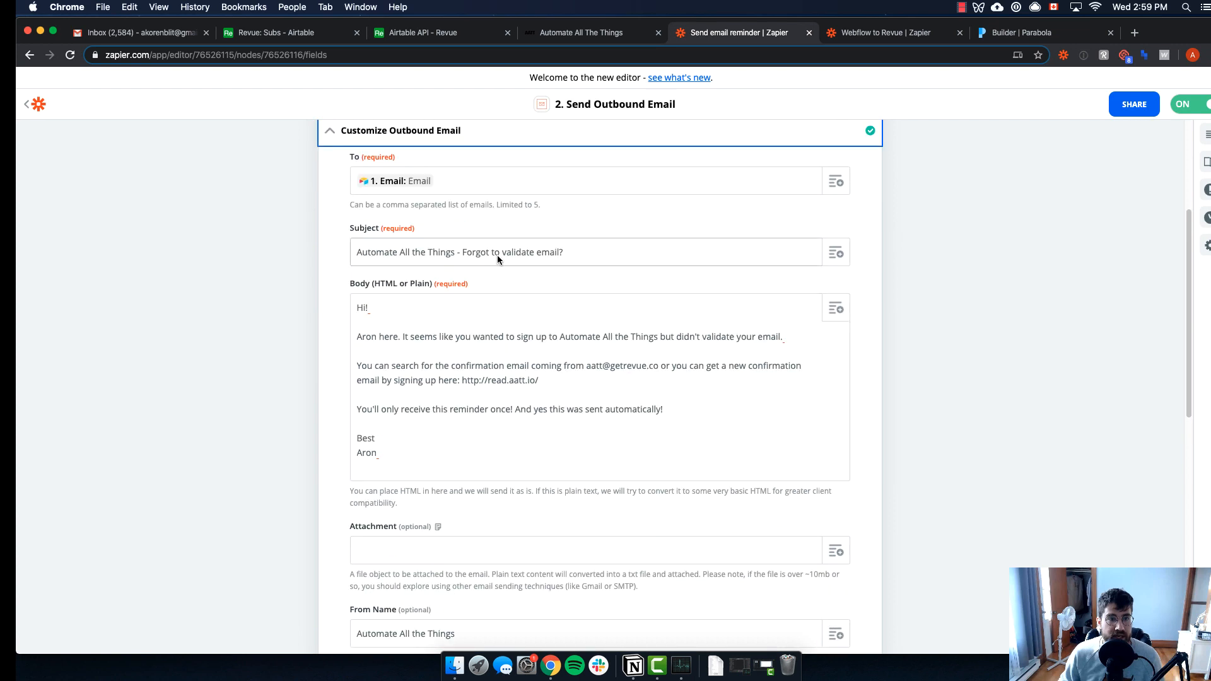
{"action": "left_click", "coordinate": [480, 187]}
{"action": "scroll", "coordinate": [510, 313], "scroll_direction": "up", "scroll_amount": 10}
Pull more Airtable trigger samples, select and expand Record A, then reopen the email step
{"action": "left_click", "coordinate": [519, 183]}
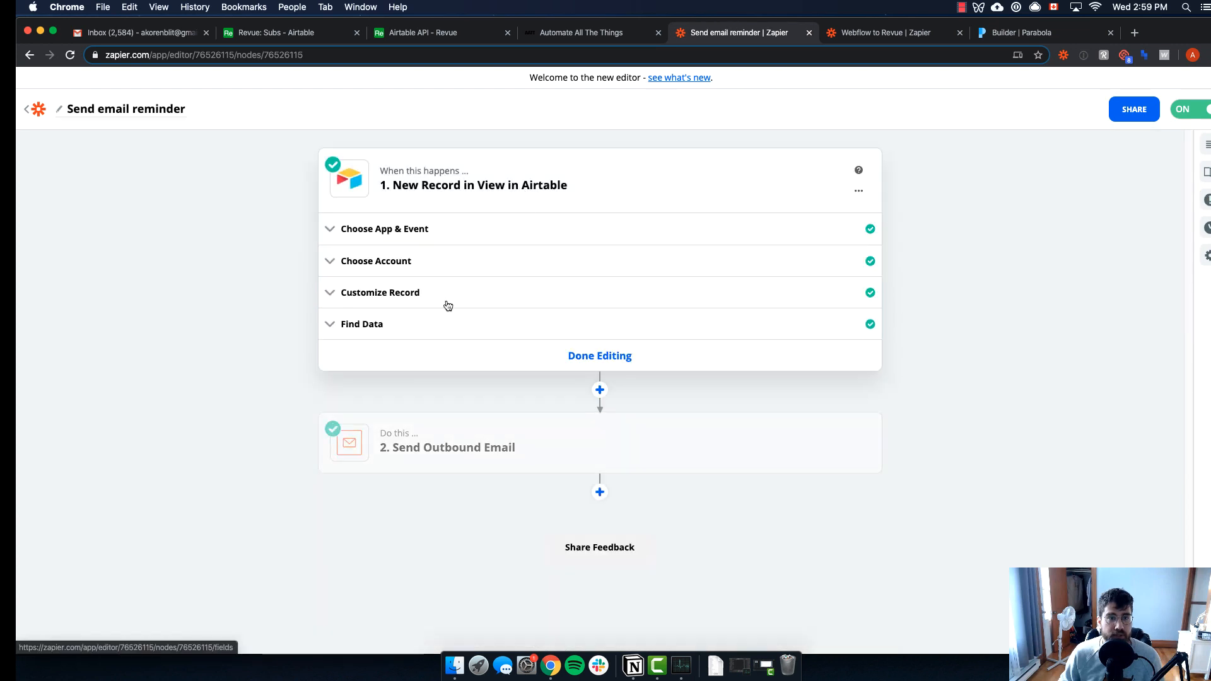
{"action": "left_click", "coordinate": [429, 324]}
{"action": "left_click", "coordinate": [404, 444]}
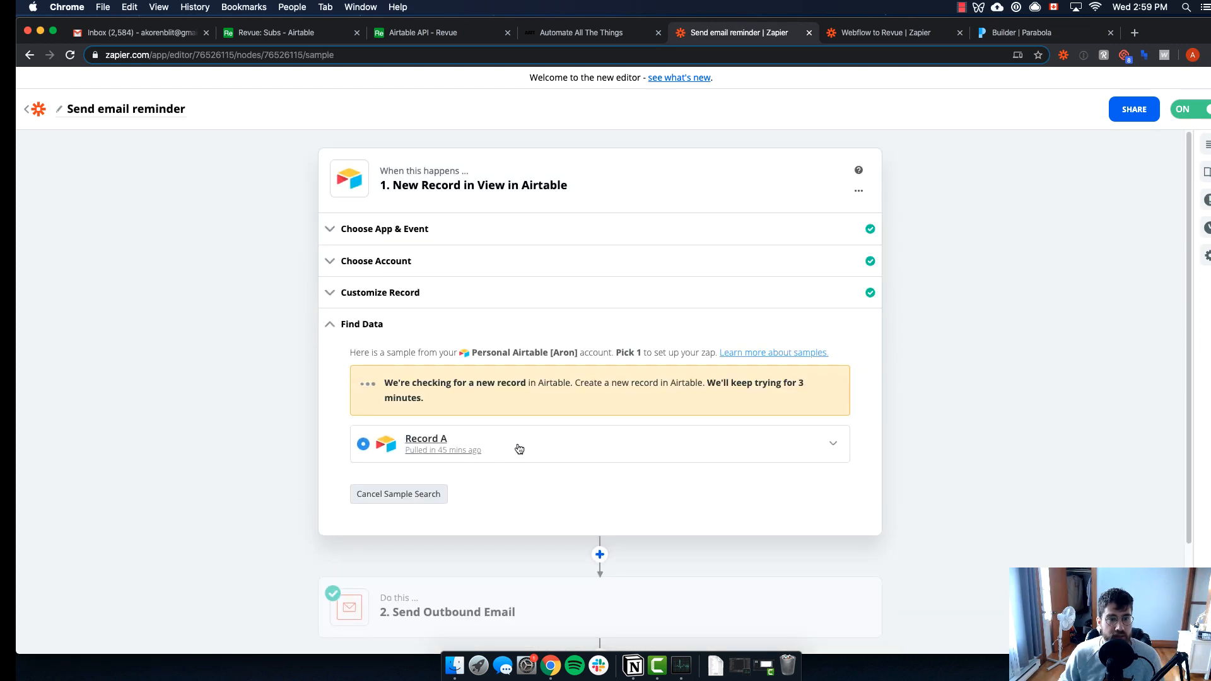
{"action": "left_click", "coordinate": [363, 386]}
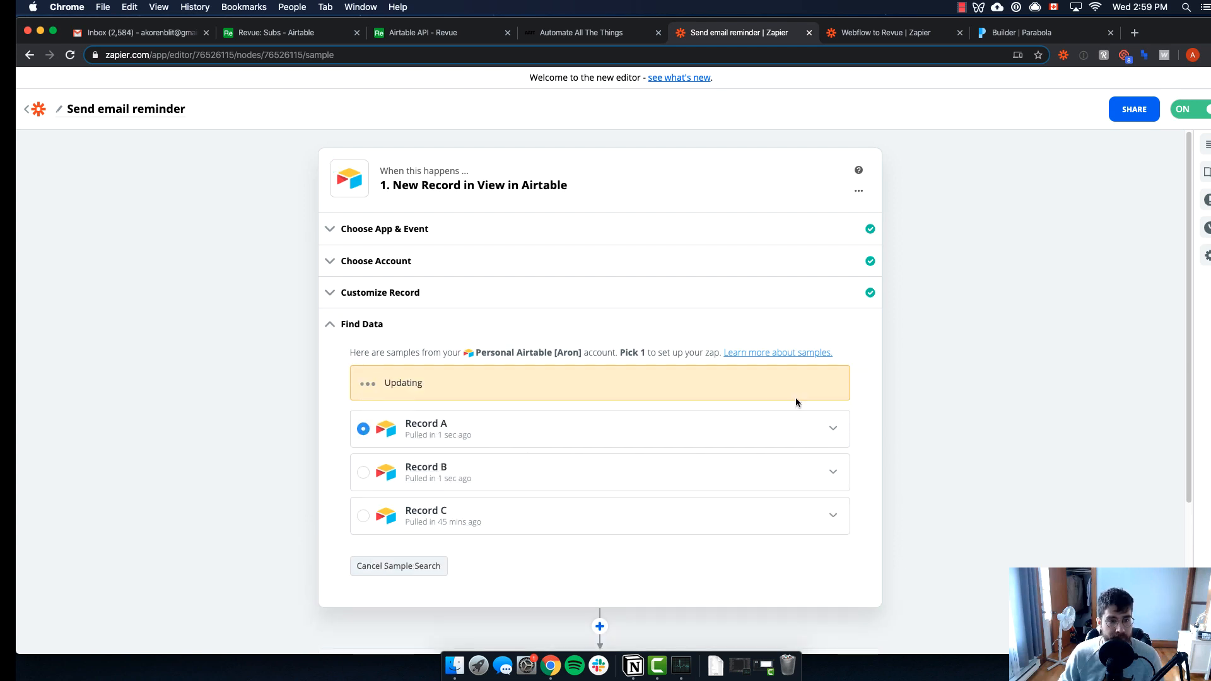
{"action": "left_click", "coordinate": [832, 388]}
{"action": "scroll", "coordinate": [539, 440], "scroll_direction": "down", "scroll_amount": 1}
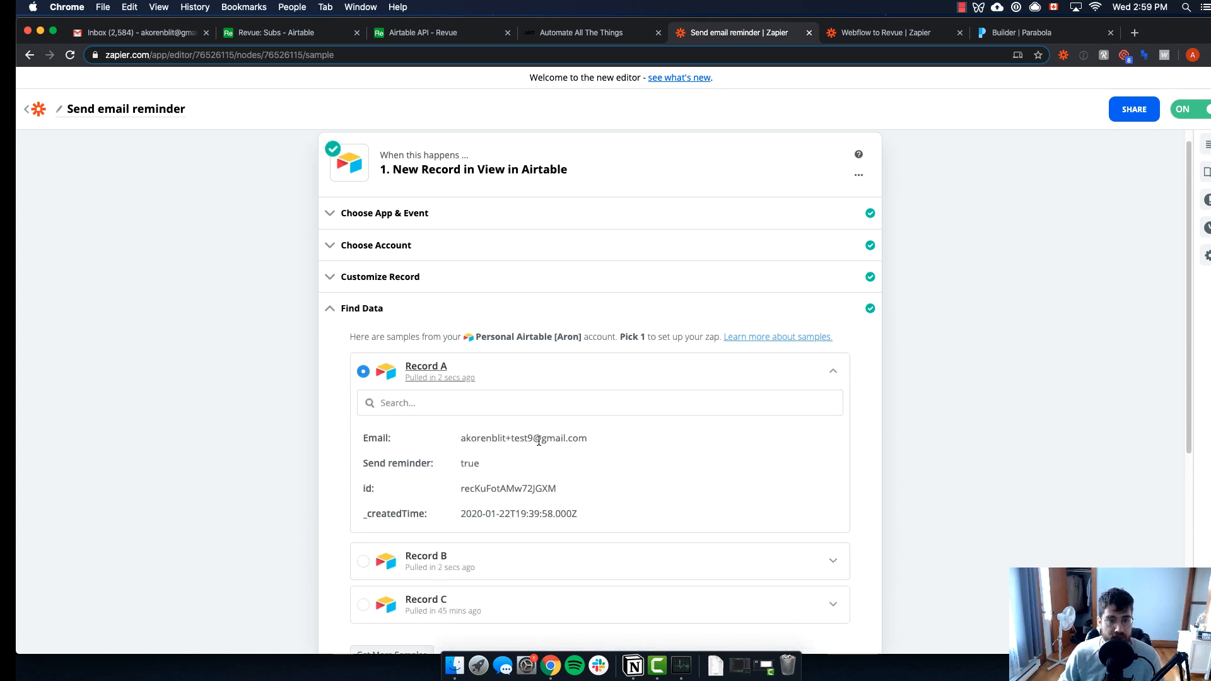
{"action": "scroll", "coordinate": [549, 429], "scroll_direction": "down", "scroll_amount": 5}
{"action": "left_click", "coordinate": [467, 488]}
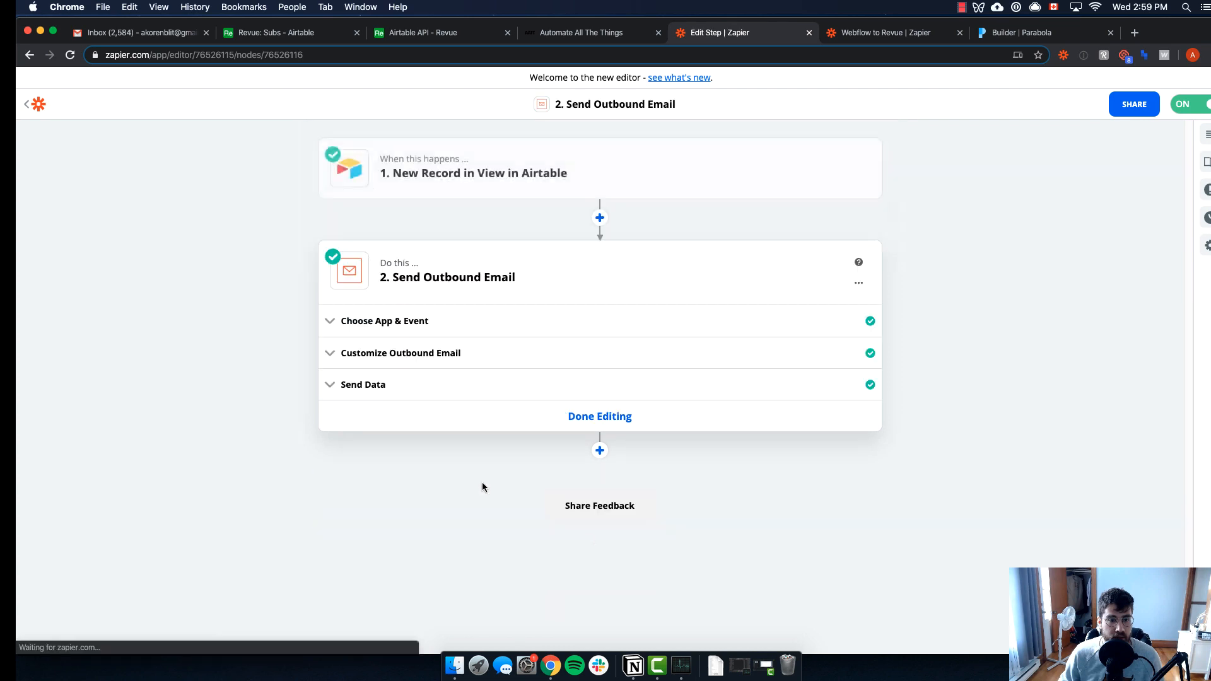
Review the outbound email's To, Subject and Body for the newly sampled subscriber
{"action": "left_click", "coordinate": [391, 355]}
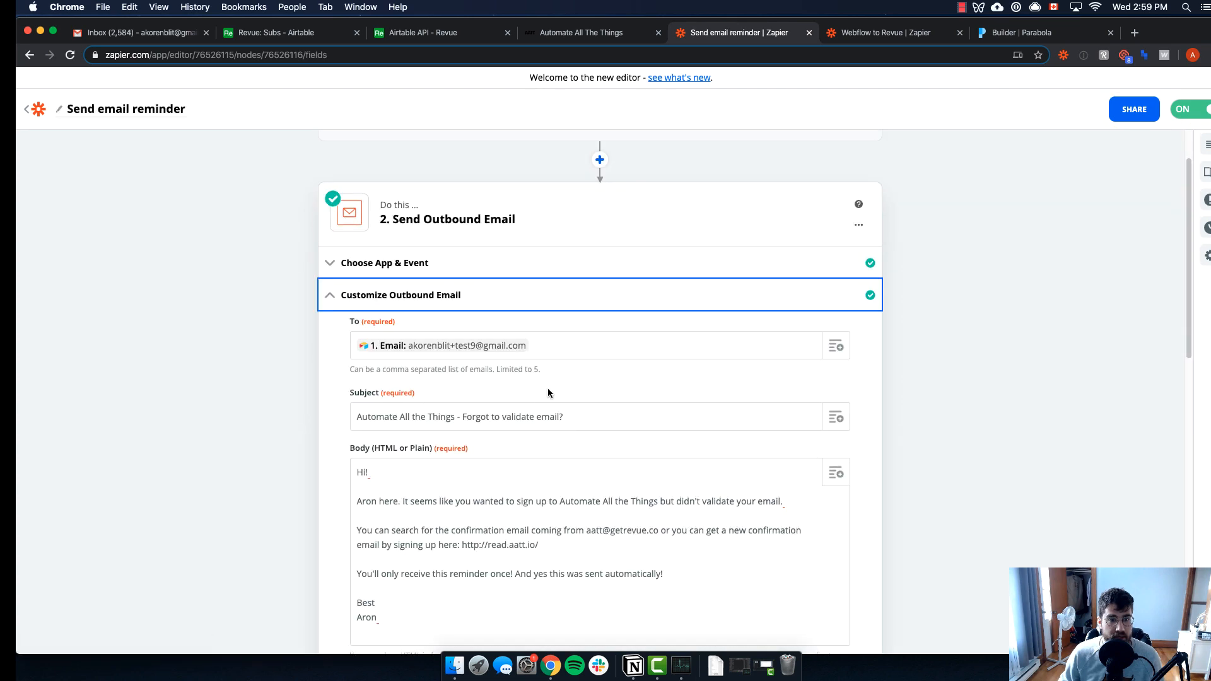
{"action": "scroll", "coordinate": [487, 357], "scroll_direction": "down", "scroll_amount": 2}
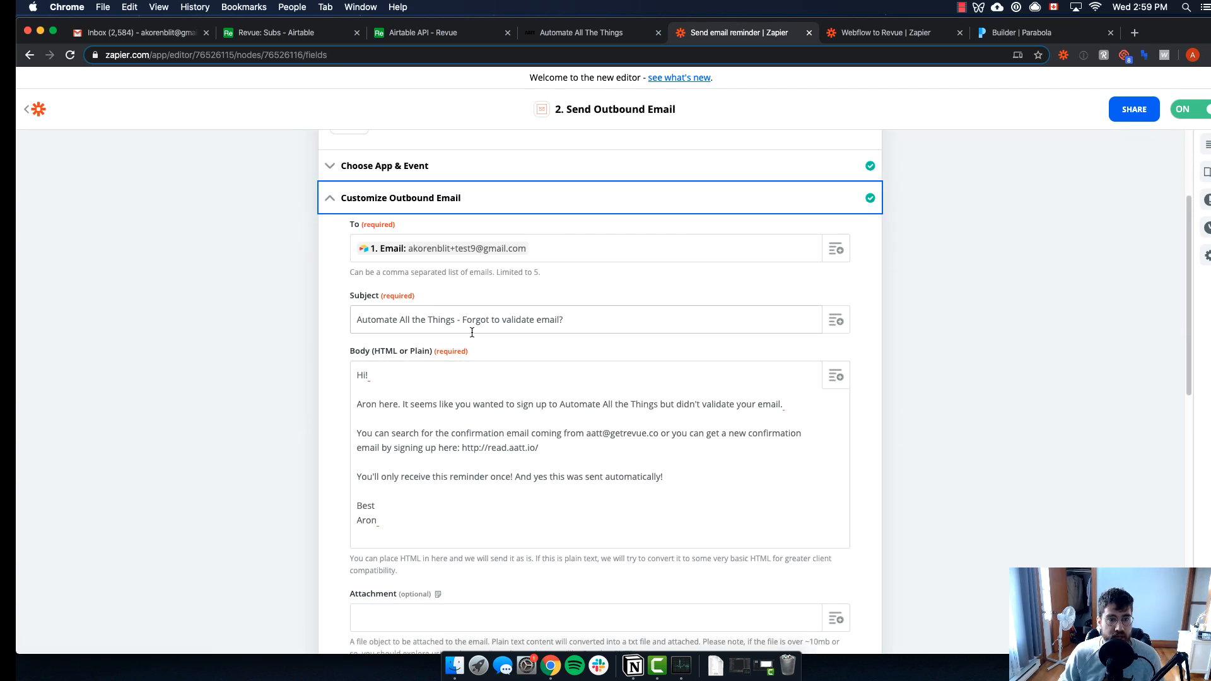
{"action": "scroll", "coordinate": [519, 320], "scroll_direction": "down", "scroll_amount": 1}
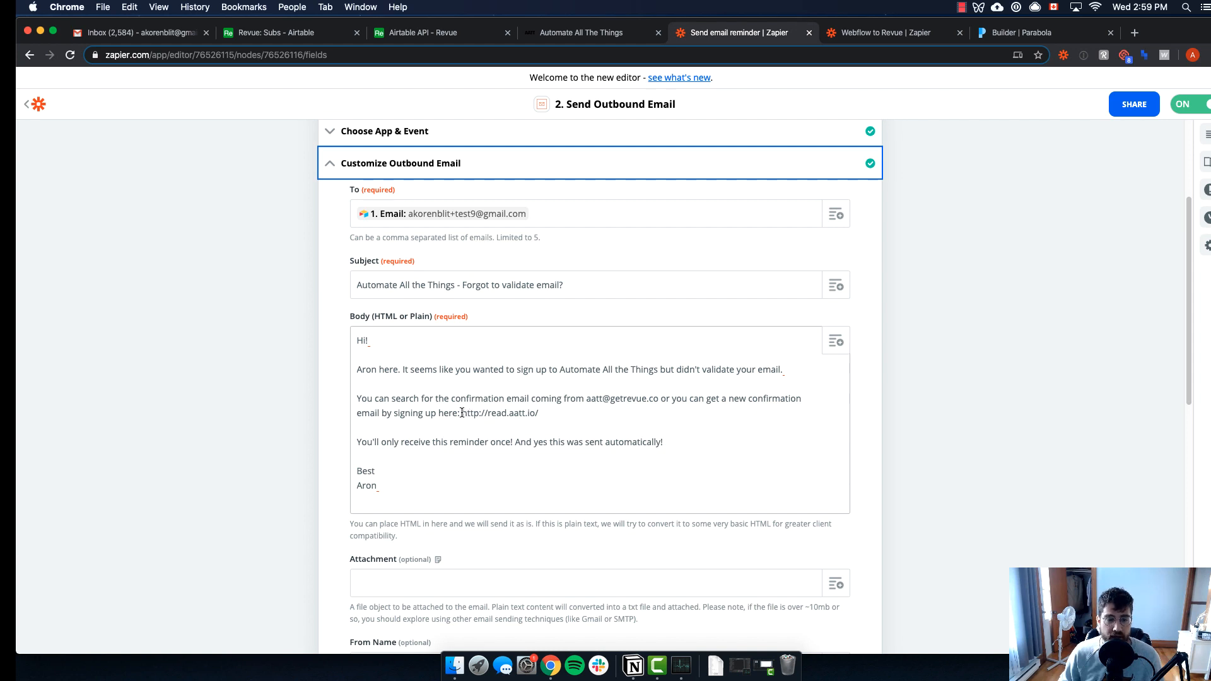
{"action": "scroll", "coordinate": [462, 412], "scroll_direction": "down", "scroll_amount": 4}
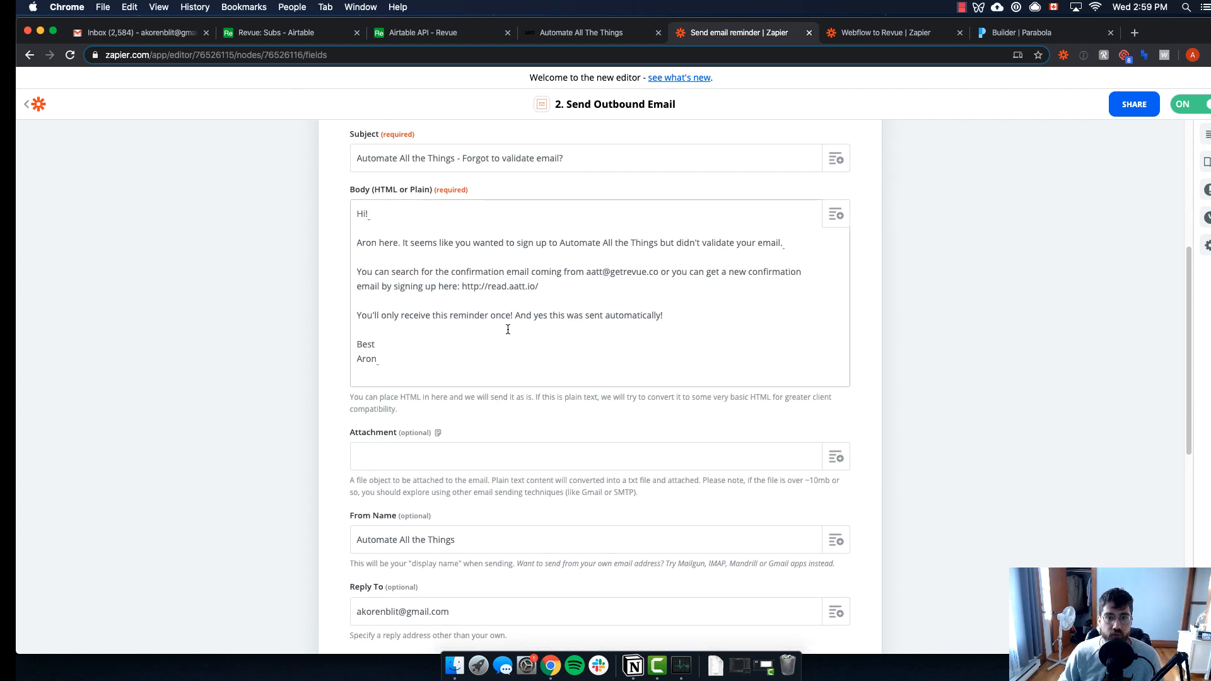
{"action": "scroll", "coordinate": [508, 330], "scroll_direction": "down", "scroll_amount": 4}
{"action": "scroll", "coordinate": [498, 378], "scroll_direction": "up", "scroll_amount": 3}
{"action": "scroll", "coordinate": [487, 403], "scroll_direction": "down", "scroll_amount": 15}
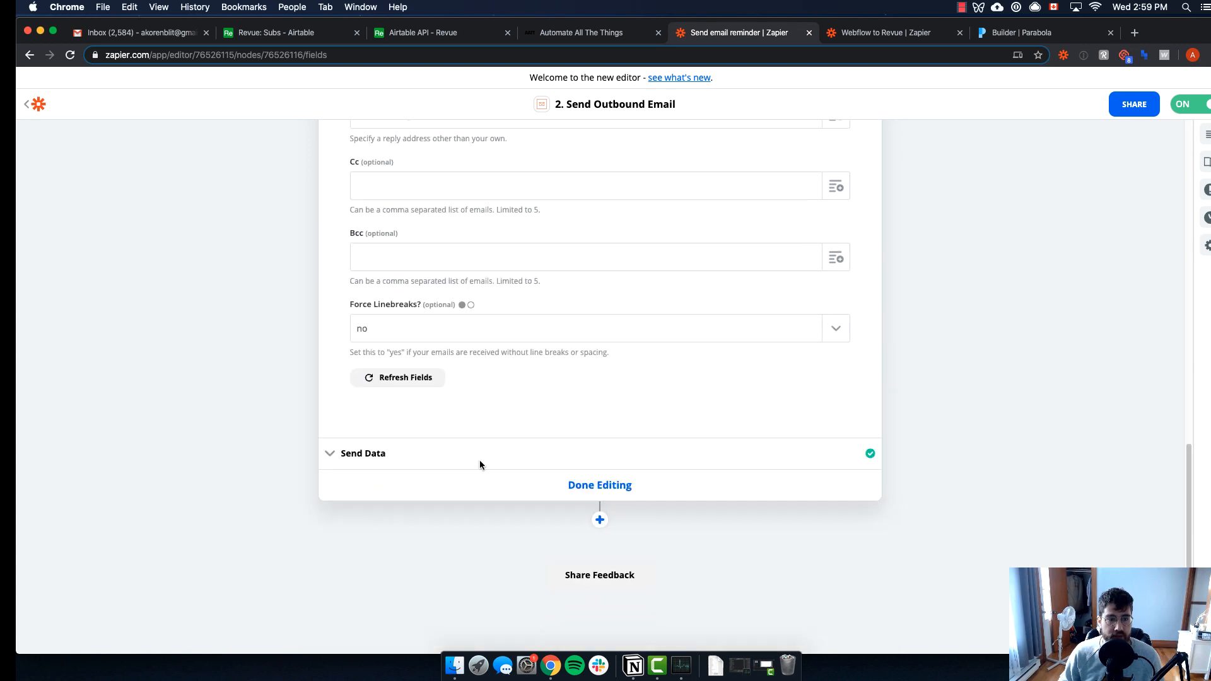
Retest the Send Outbound Email step so a new test reminder is sent
{"action": "left_click", "coordinate": [480, 464]}
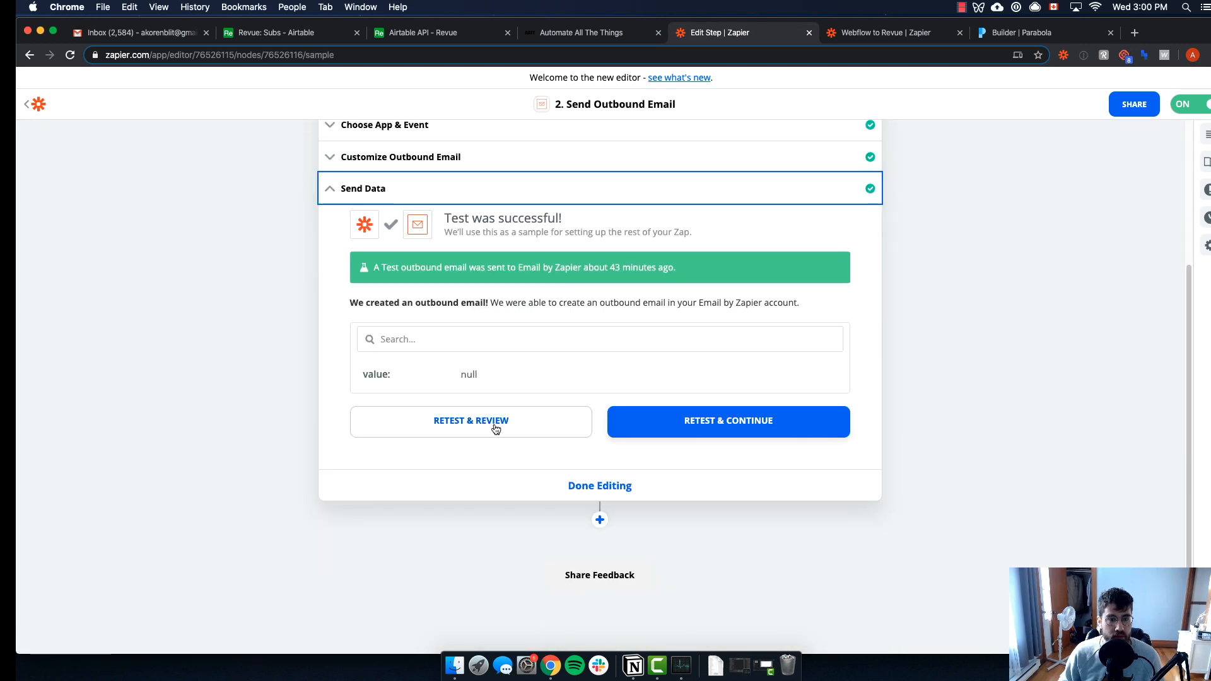
{"action": "left_click", "coordinate": [495, 423]}
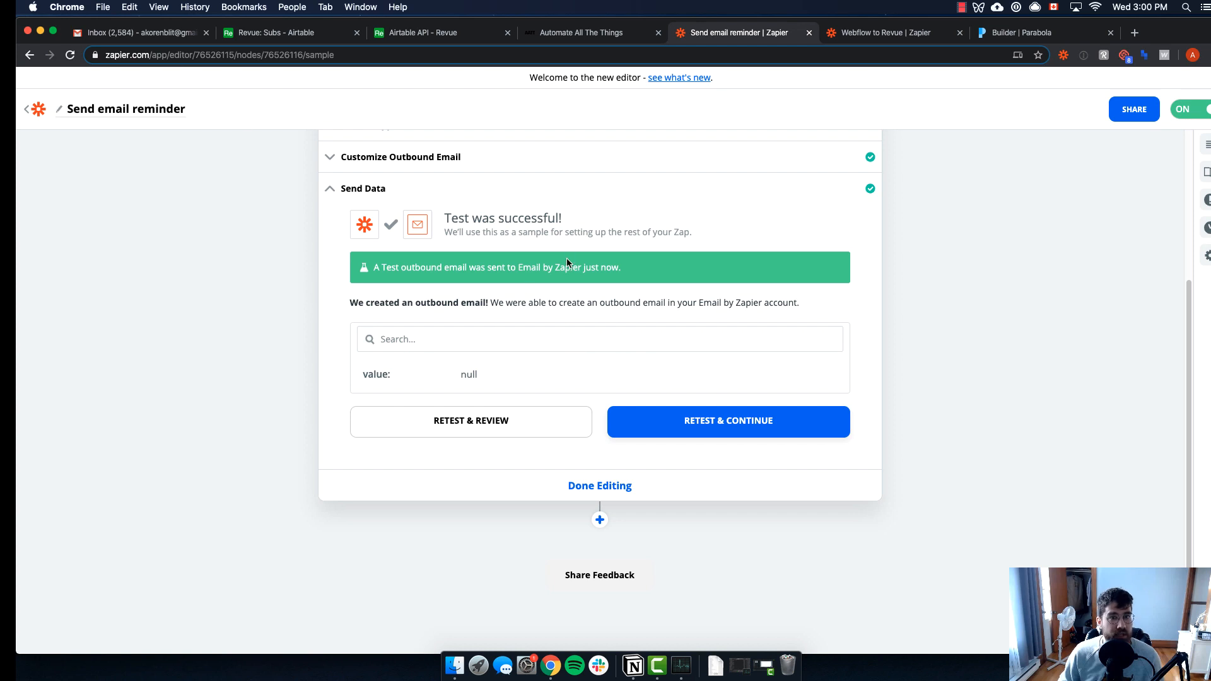
{"action": "scroll", "coordinate": [630, 348], "scroll_direction": "up", "scroll_amount": 1}
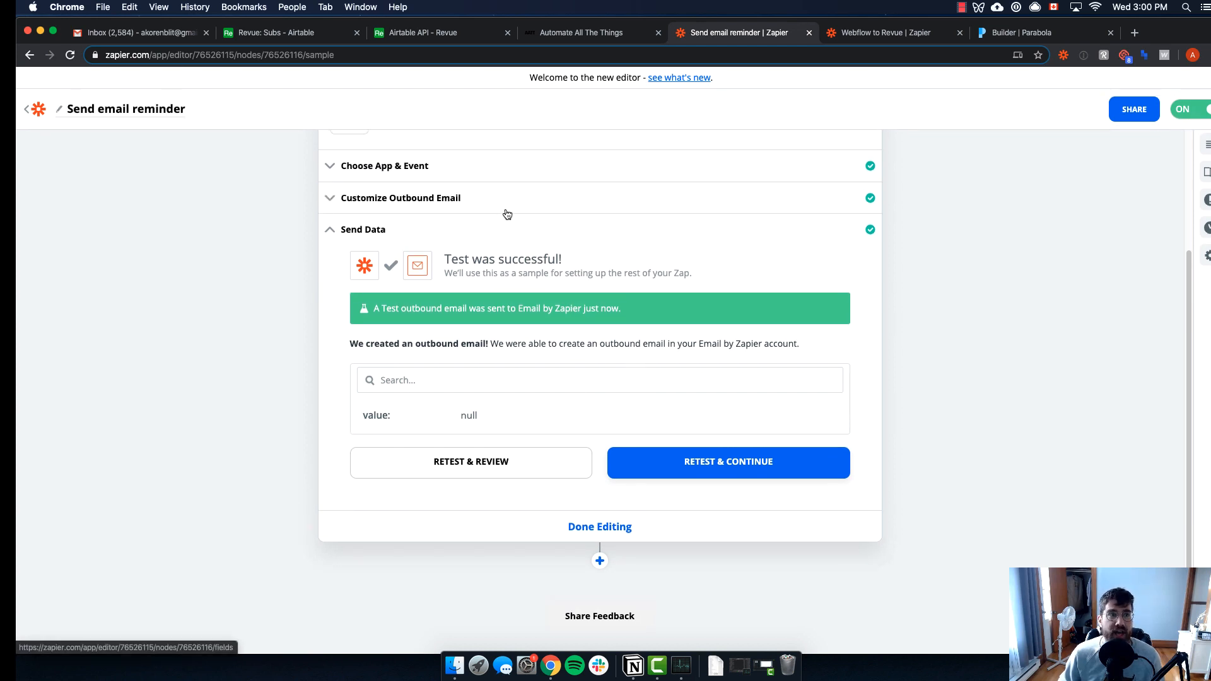
{"action": "left_click", "coordinate": [153, 39]}
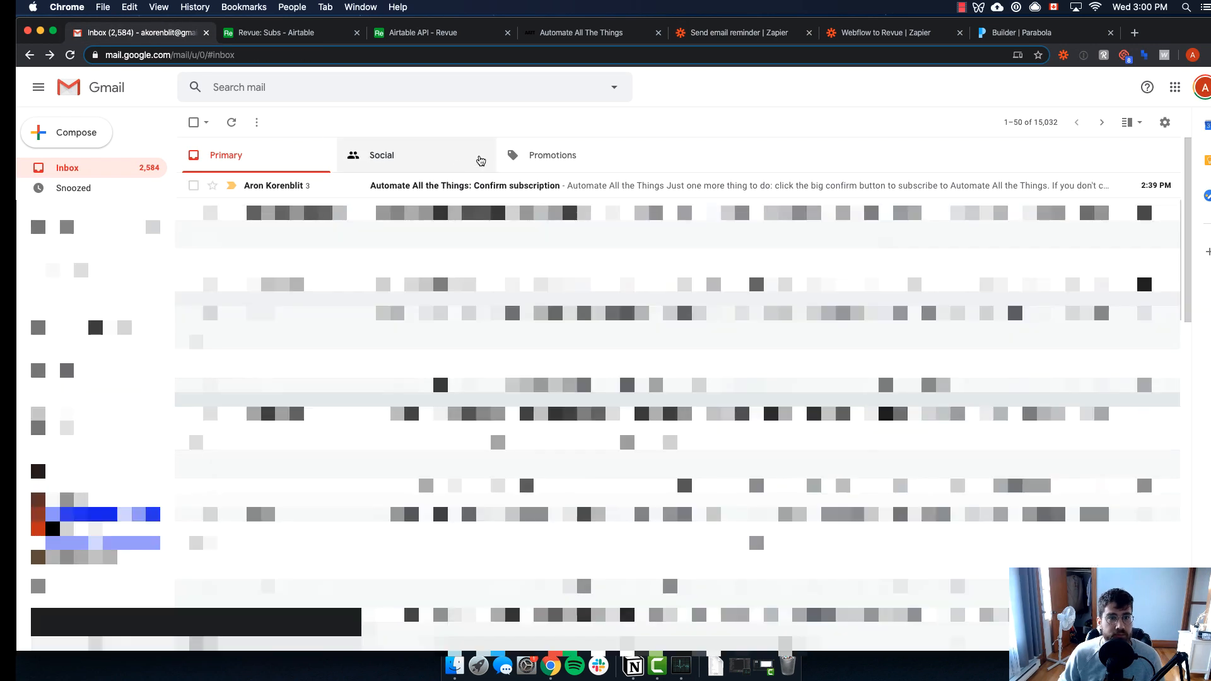
Open the 'Forgot to validate email?' reminder in Gmail, expand it and check its recipient details
{"action": "left_click", "coordinate": [451, 195]}
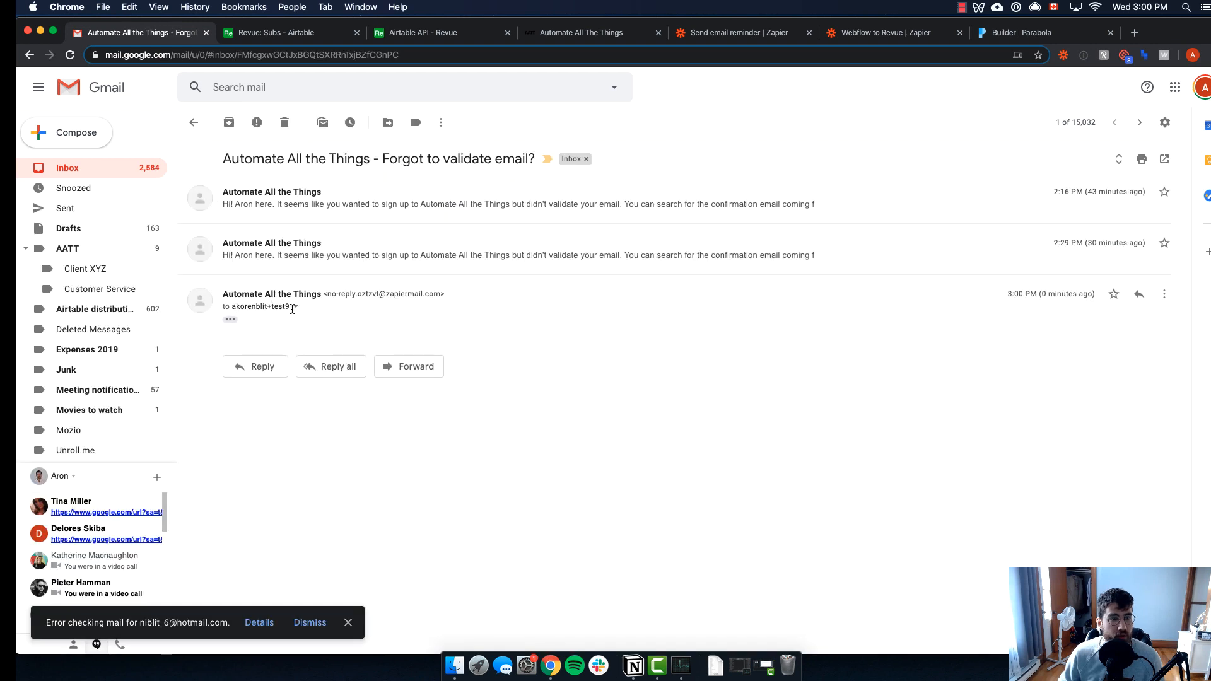
{"action": "left_click", "coordinate": [230, 321]}
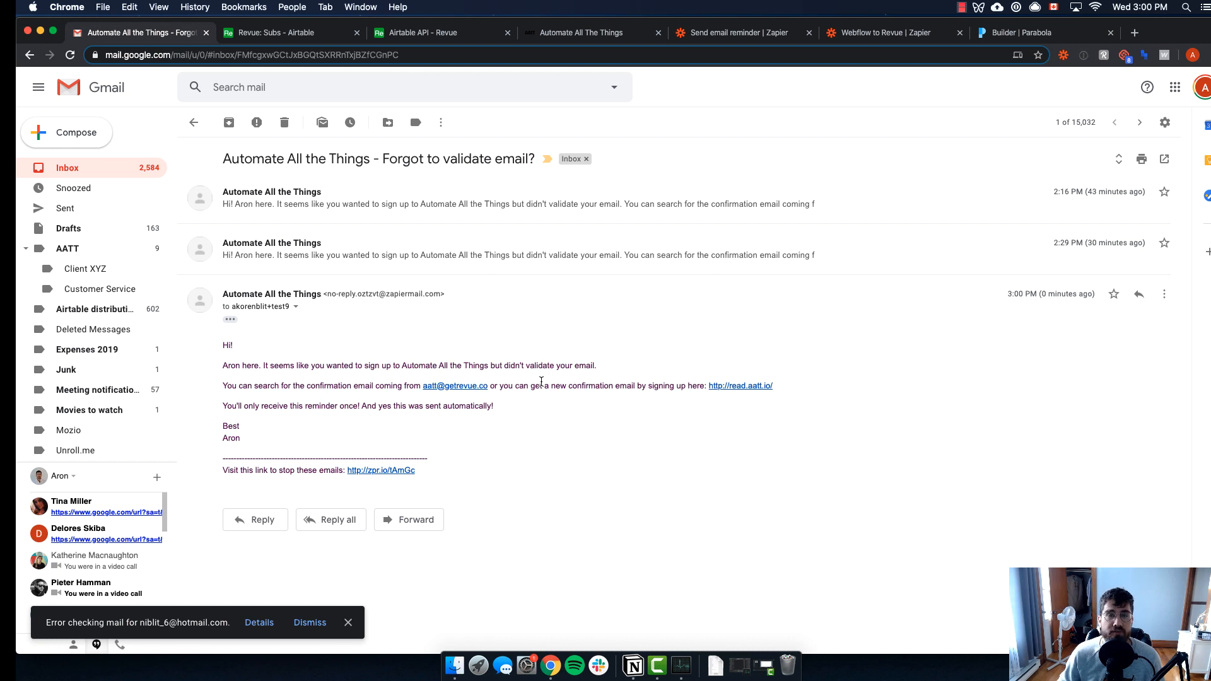
{"action": "left_click", "coordinate": [296, 308]}
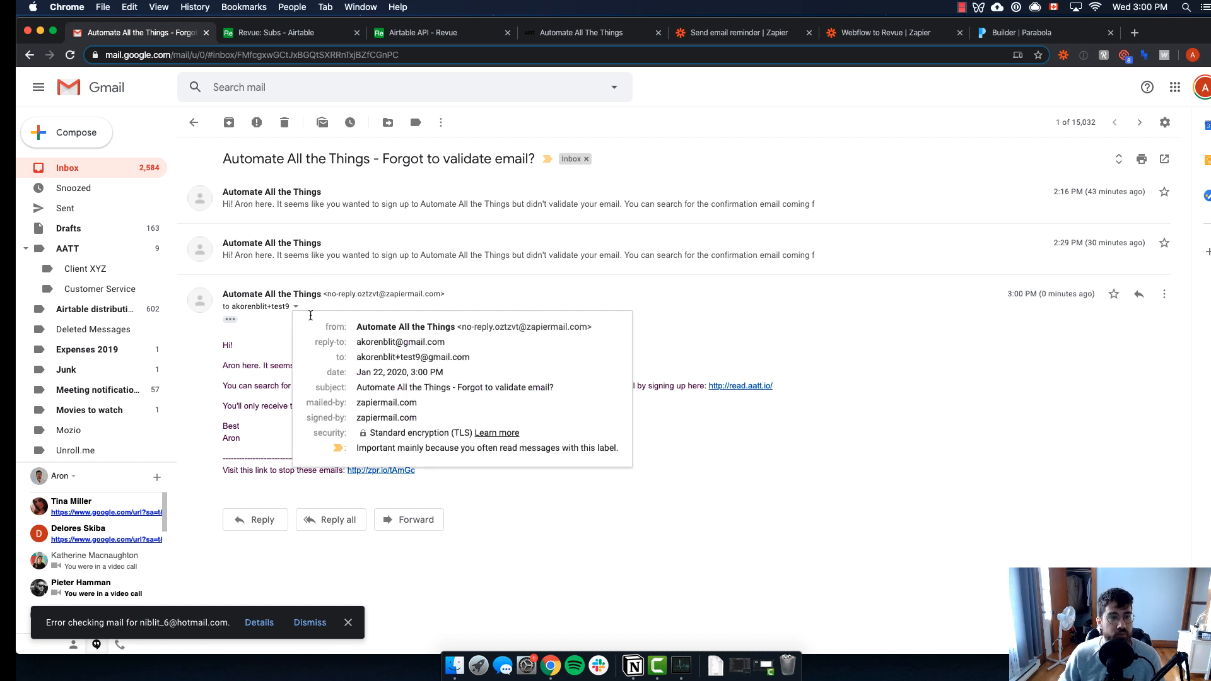
{"action": "left_click", "coordinate": [680, 339]}
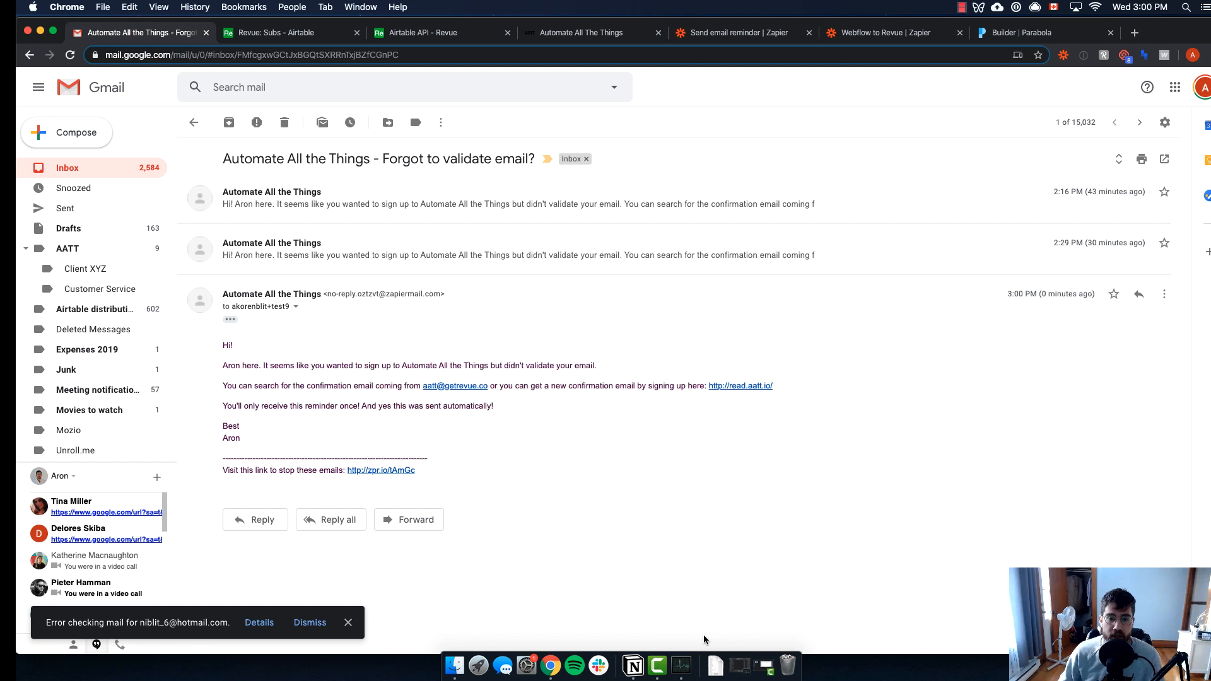
{"action": "left_click", "coordinate": [635, 661]}
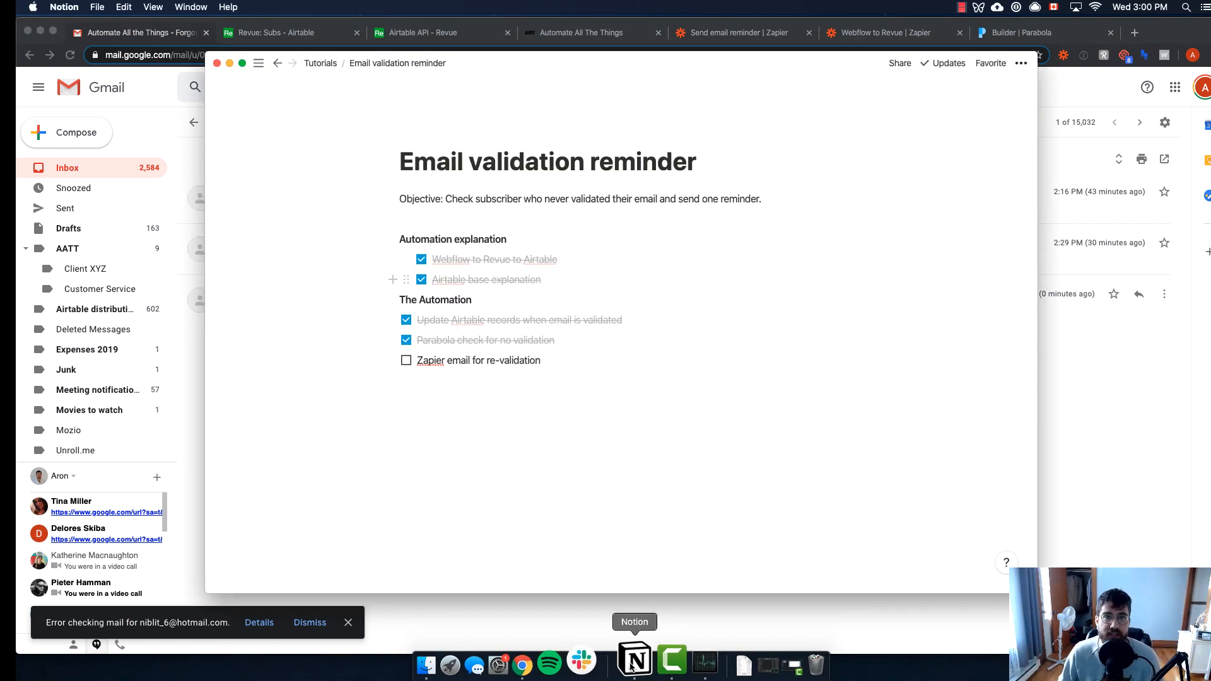
Tick the 'Zapier email for re-validation' checkbox in the Email validation reminder checklist
{"action": "left_click", "coordinate": [406, 360]}
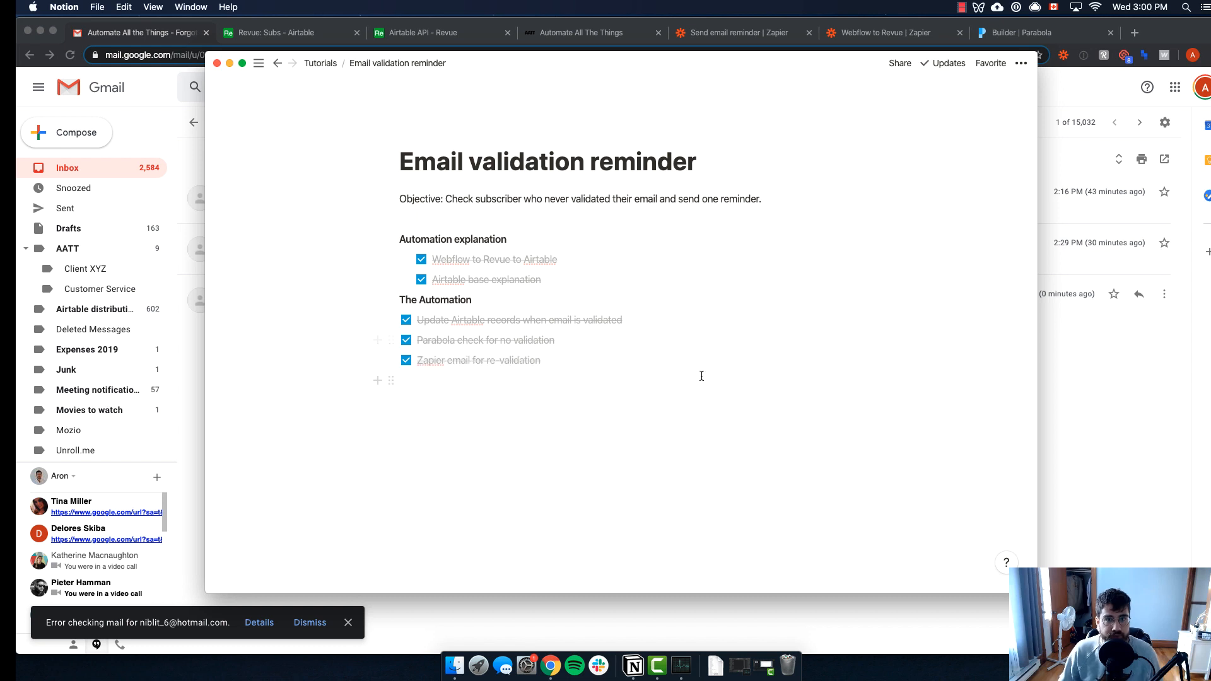